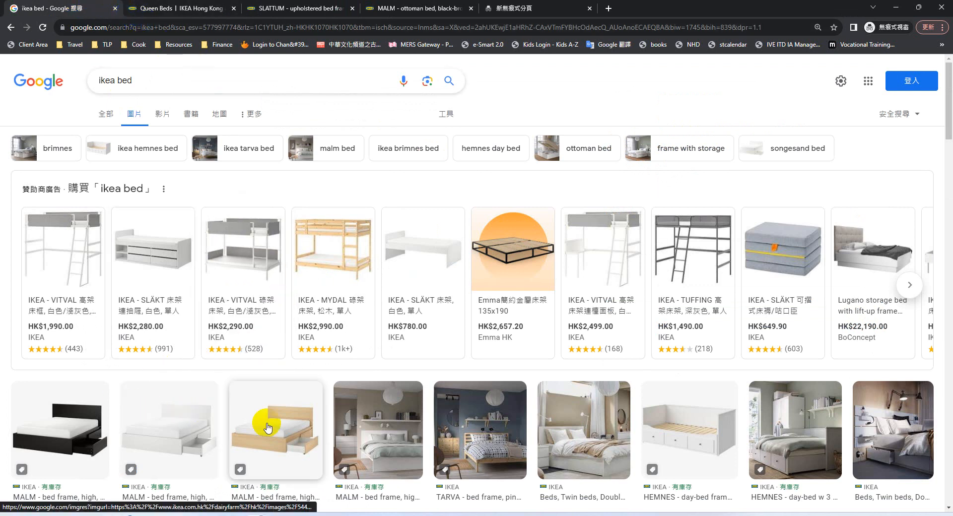
Step: Open the SLATTUM upholstered bed frame page and examine its measurements
{"action": "left_click", "coordinate": [204, 7]}
{"action": "left_click", "coordinate": [321, 8]}
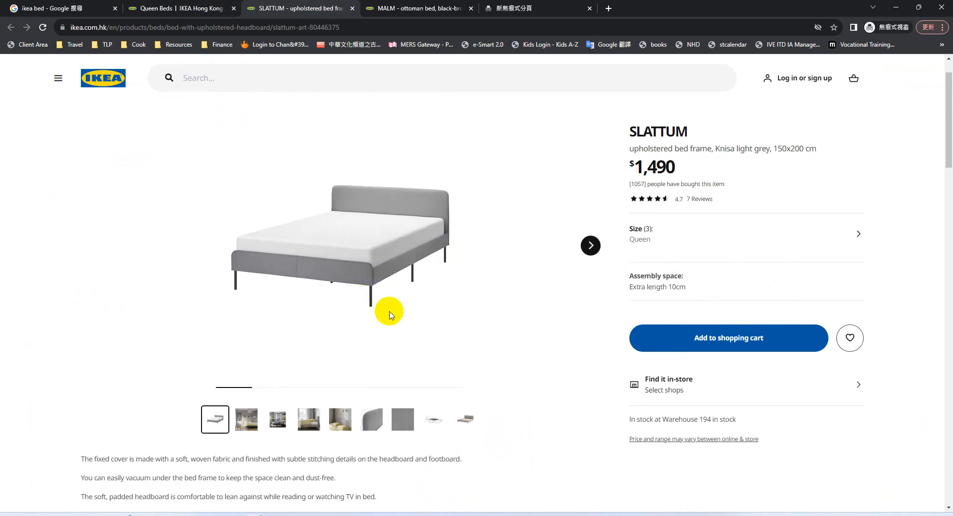
{"action": "scroll", "coordinate": [387, 312], "scroll_direction": "down", "scroll_amount": 4}
{"action": "scroll", "coordinate": [171, 465], "scroll_direction": "down", "scroll_amount": 4}
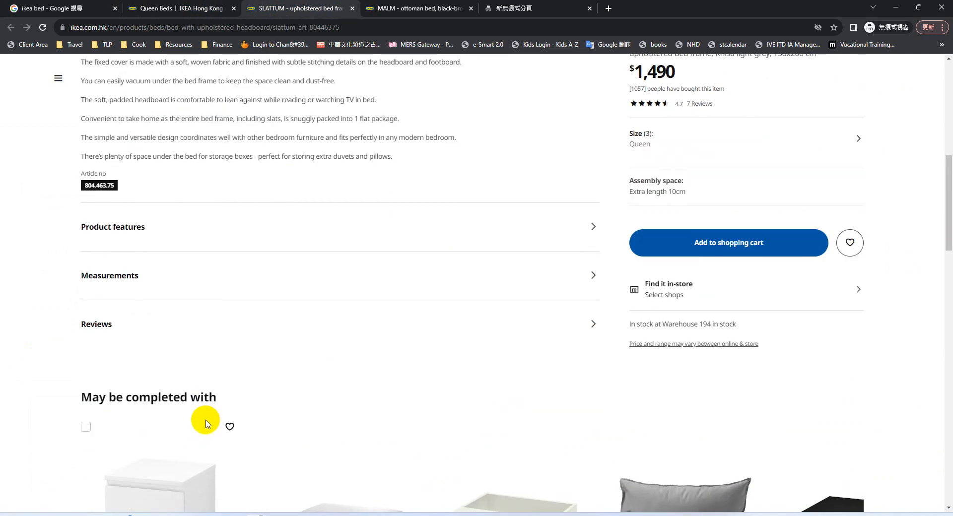
{"action": "left_click", "coordinate": [157, 277]}
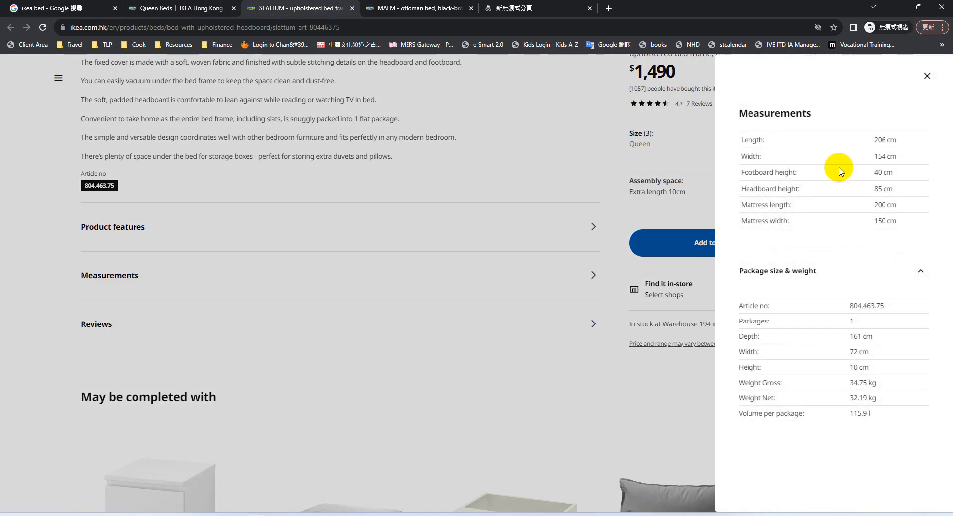
{"action": "left_click", "coordinate": [415, 192]}
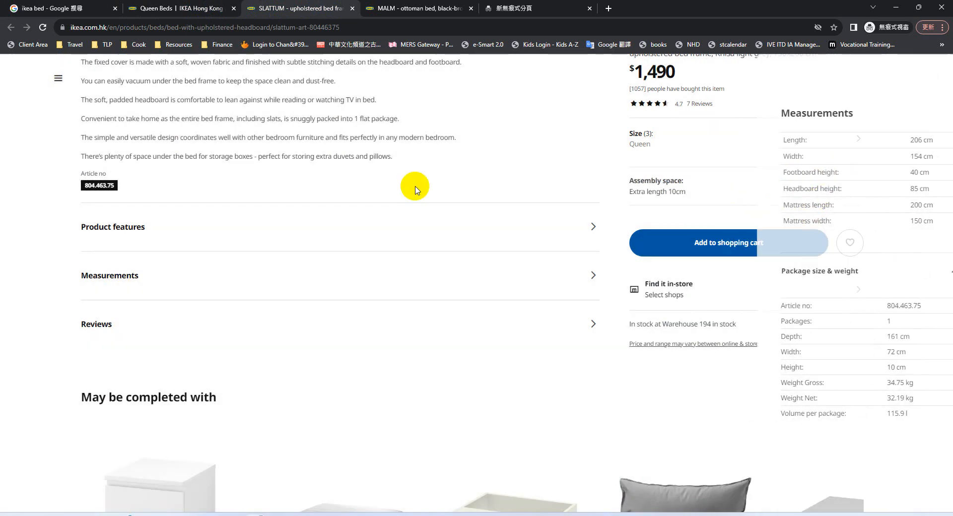
Step: Show the dimensioned line drawing of the SLATTUM bed frame among the product images
{"action": "scroll", "coordinate": [445, 200], "scroll_direction": "up", "scroll_amount": 5}
{"action": "left_click", "coordinate": [435, 278]}
{"action": "scroll", "coordinate": [451, 263], "scroll_direction": "up", "scroll_amount": 3}
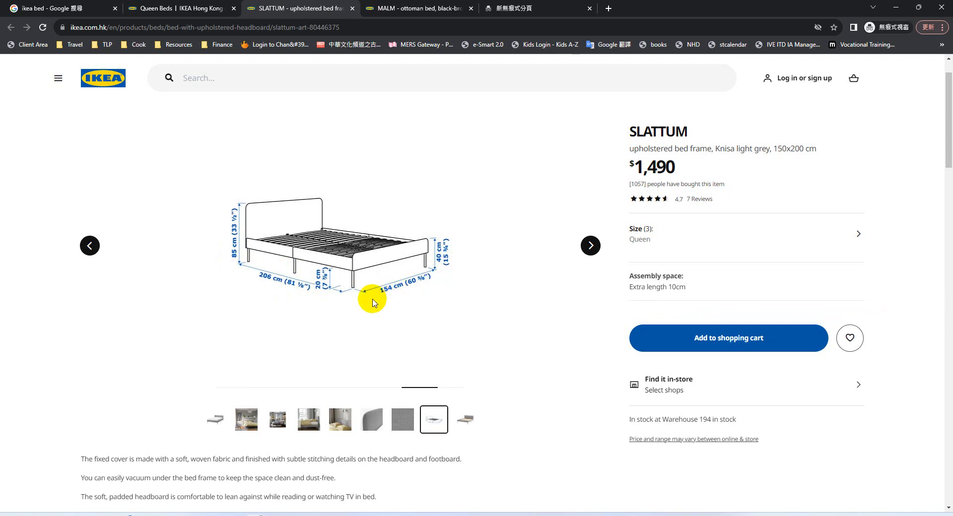
Step: Switch to 3ds Max and start a completely new, empty scene, discarding the unsaved changes to the existing one
{"action": "mouse_move", "coordinate": [278, 515]}
{"action": "mouse_move", "coordinate": [235, 515]}
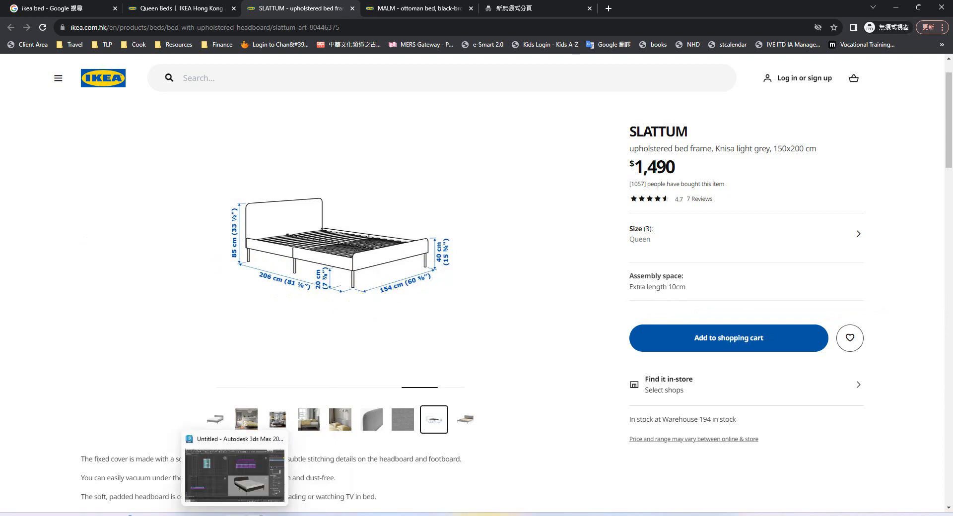
{"action": "left_click", "coordinate": [235, 474]}
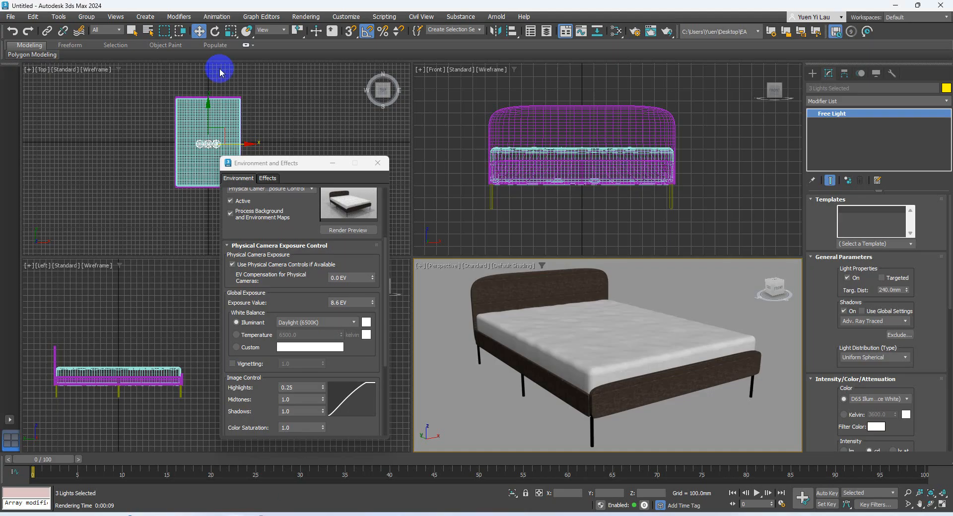
{"action": "left_click", "coordinate": [10, 17]}
{"action": "mouse_move", "coordinate": [29, 33]}
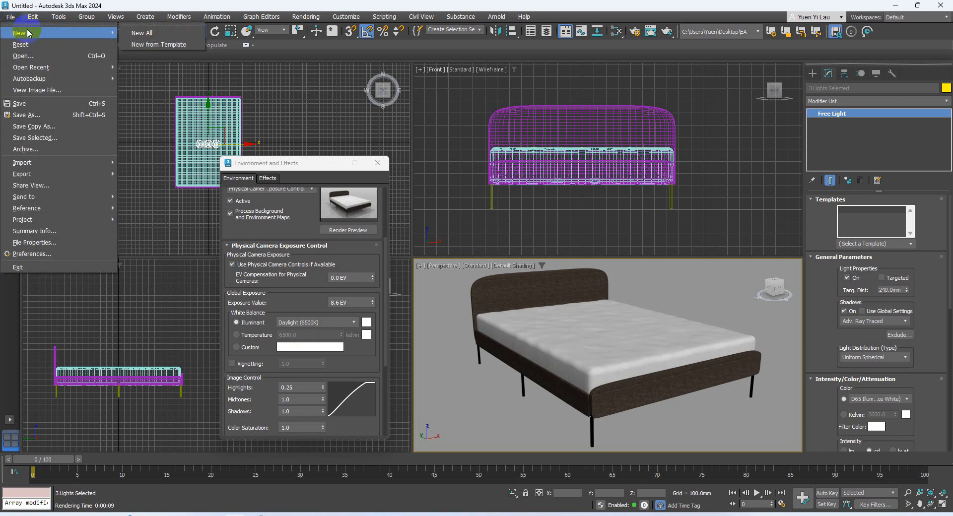
{"action": "left_click", "coordinate": [142, 33]}
{"action": "left_click", "coordinate": [481, 279]}
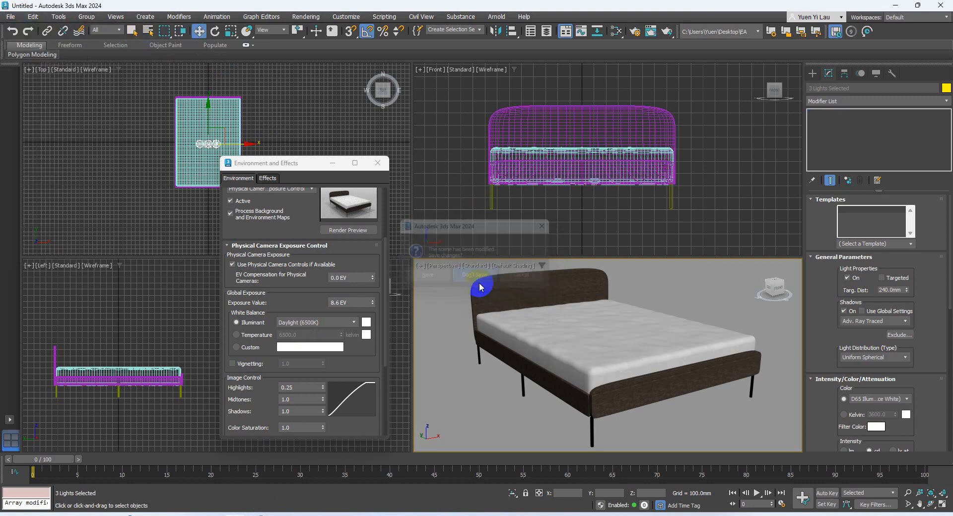
{"action": "left_click", "coordinate": [281, 188]}
{"action": "left_click", "coordinate": [595, 207]}
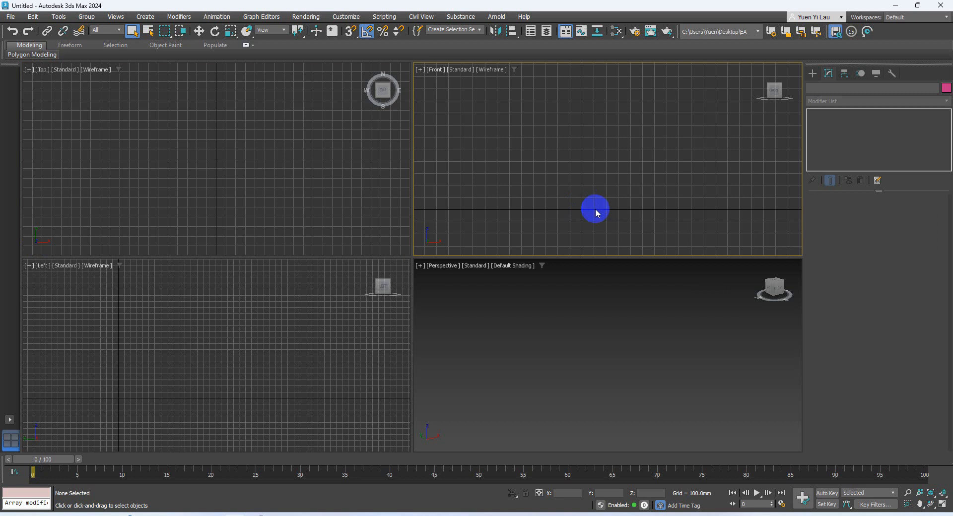
{"action": "left_click", "coordinate": [574, 332]}
{"action": "left_click", "coordinate": [288, 315]}
{"action": "left_click", "coordinate": [552, 161]}
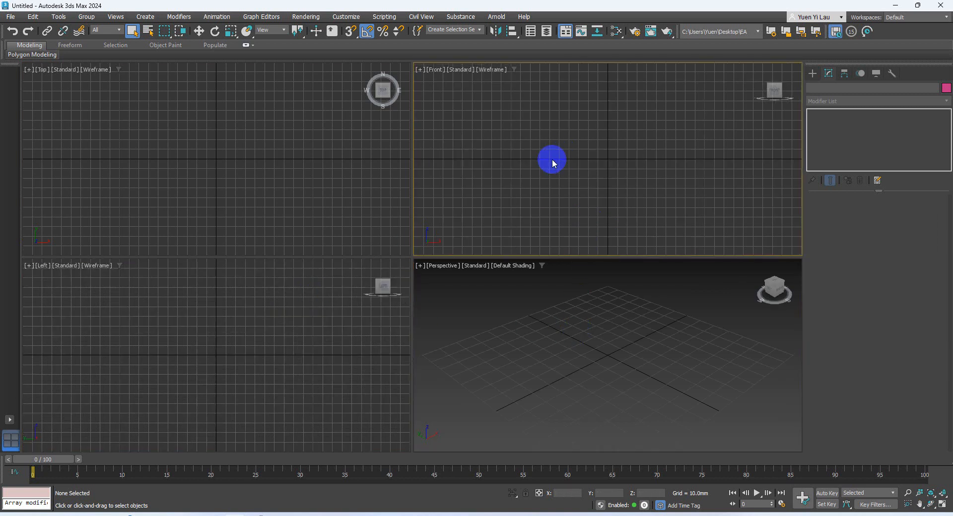
Step: Create a ChamferBox extended primitive in the Top viewport, about 133 mm long, 91 mm wide and 33 mm high
{"action": "left_click", "coordinate": [813, 74]}
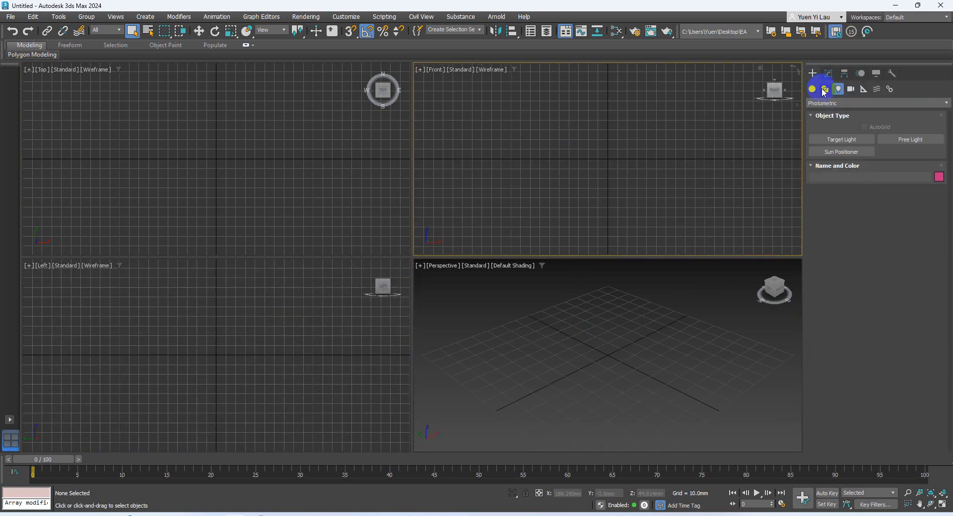
{"action": "left_click", "coordinate": [812, 90]}
{"action": "left_click", "coordinate": [839, 142]}
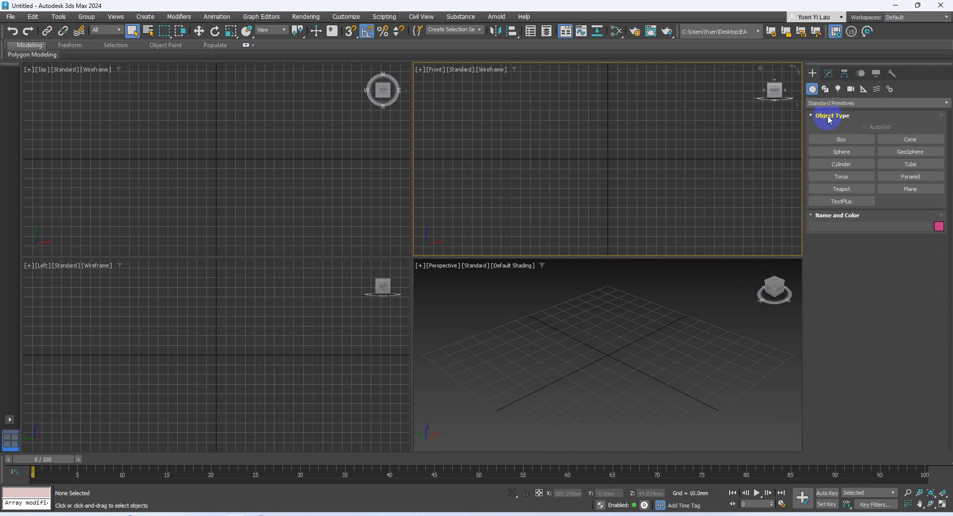
{"action": "left_click", "coordinate": [822, 103]}
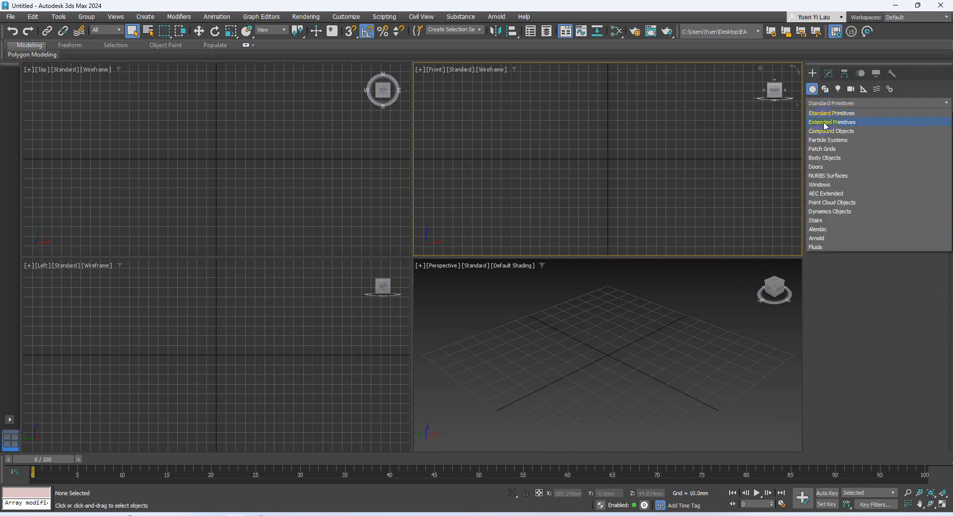
{"action": "left_click", "coordinate": [822, 114]}
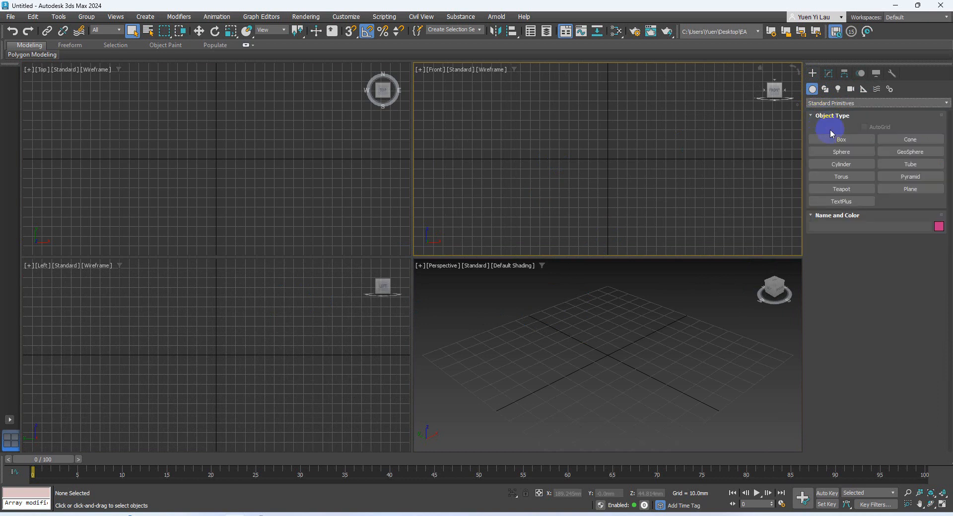
{"action": "left_click", "coordinate": [822, 102]}
{"action": "left_click", "coordinate": [828, 123]}
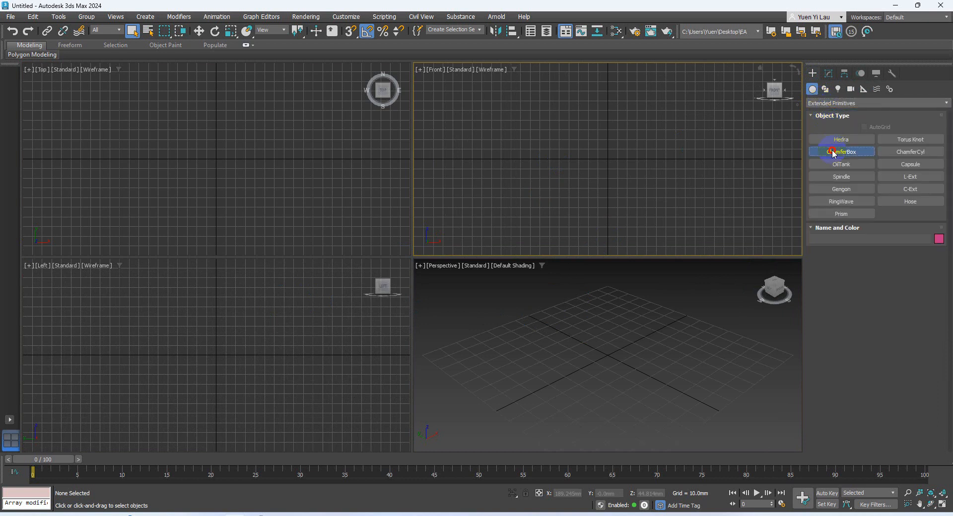
{"action": "left_click", "coordinate": [834, 152]}
{"action": "left_click_drag", "start_coordinate": [200, 100], "coordinate": [291, 231]}
{"action": "left_click", "coordinate": [300, 198]}
{"action": "left_click", "coordinate": [300, 201]}
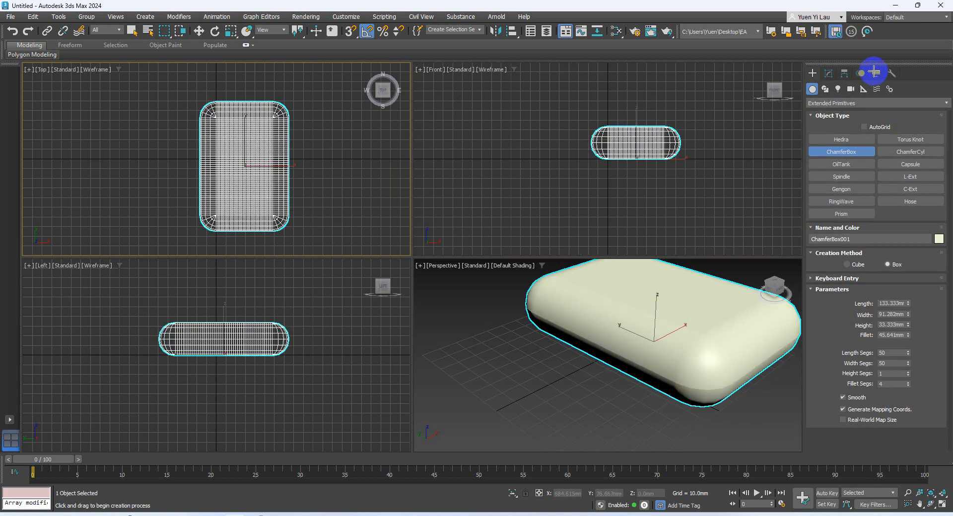
Step: Set the chamfer box's length to 2060 mm, width to 1510 mm and height to 300 mm
{"action": "left_click", "coordinate": [829, 74]}
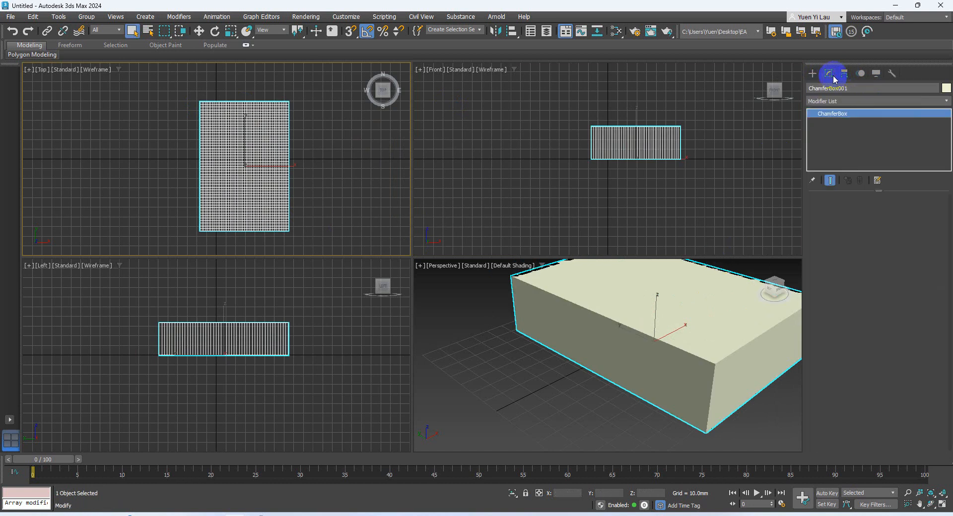
{"action": "double_click", "coordinate": [881, 213]}
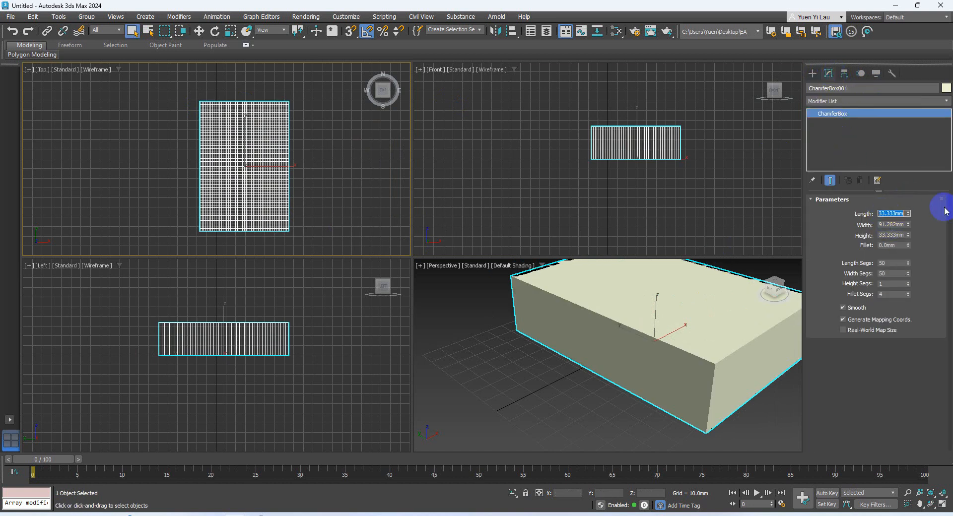
{"action": "type", "text": "2060"}
{"action": "key", "text": "Tab"}
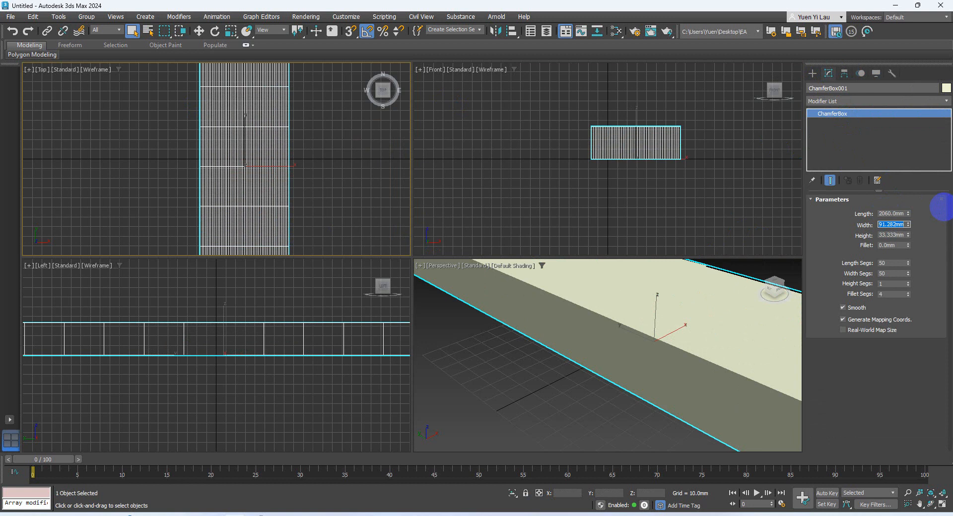
{"action": "type", "text": "1510"}
{"action": "key", "text": "Tab"}
{"action": "type", "text": "300"}
{"action": "key", "text": "Return"}
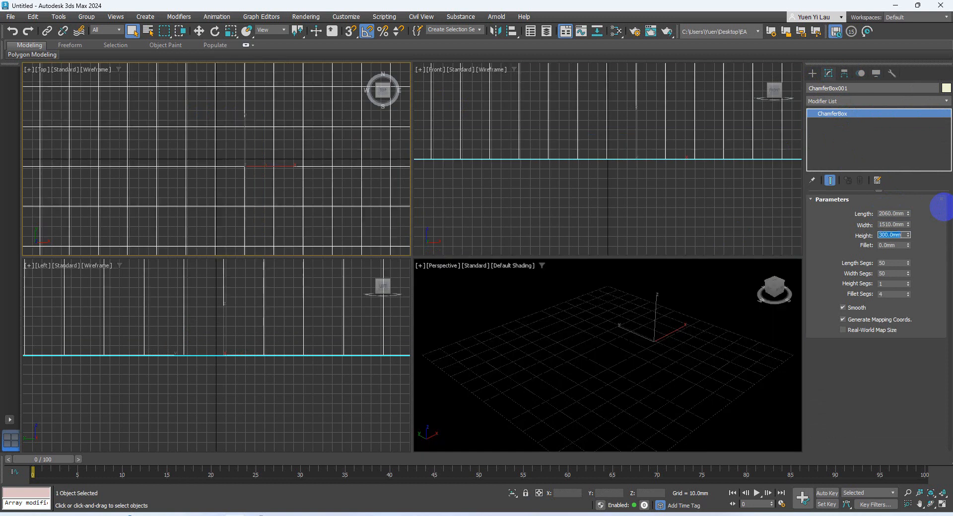
Step: Set the chamfer box's fillet to 20 mm and inspect its rounded edges
{"action": "scroll", "coordinate": [649, 329], "scroll_direction": "down", "scroll_amount": 6}
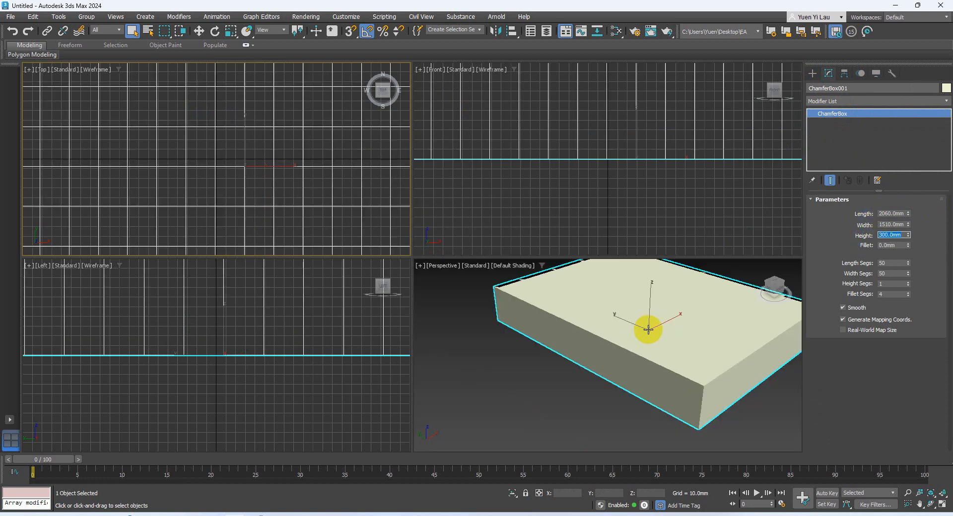
{"action": "type", "text": "20"}
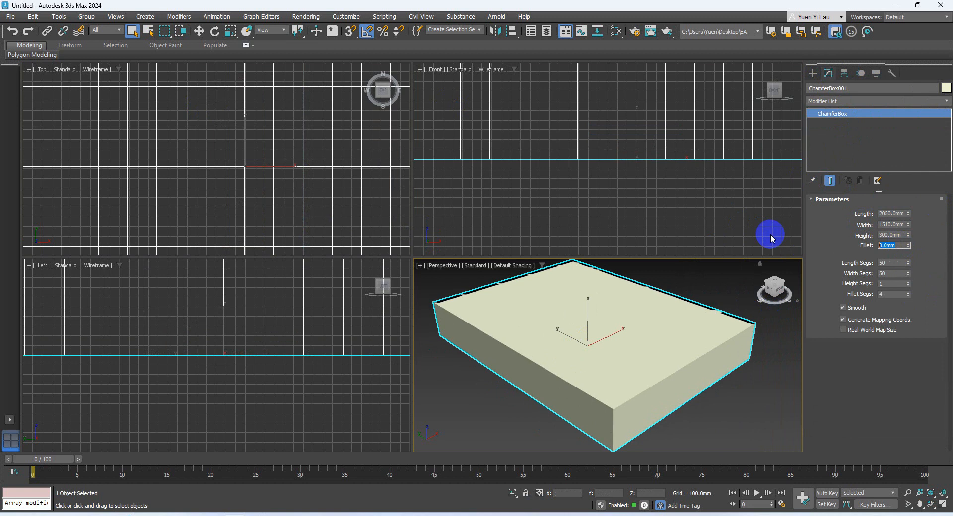
{"action": "key", "text": "Return"}
{"action": "scroll", "coordinate": [625, 333], "scroll_direction": "up", "scroll_amount": 4}
{"action": "scroll", "coordinate": [625, 334], "scroll_direction": "down", "scroll_amount": 4}
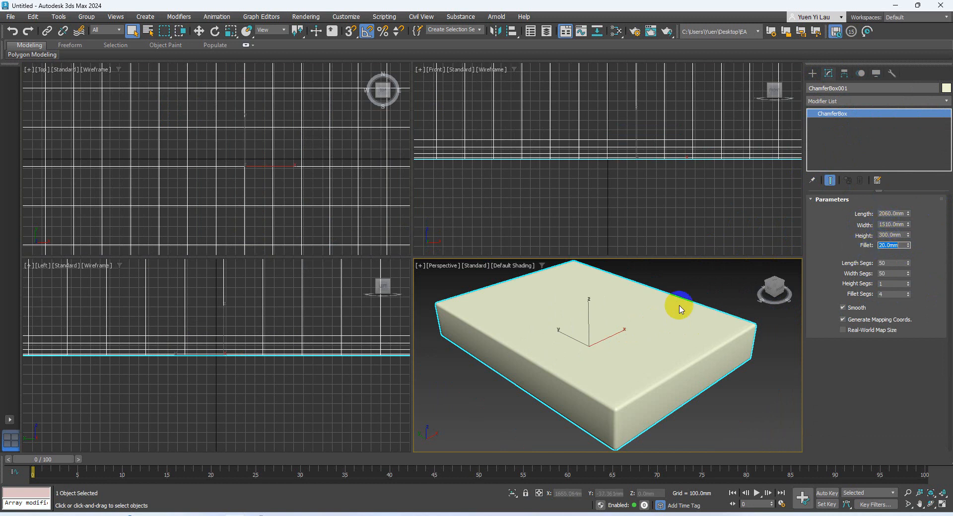
Step: Check the bed's dimensions on the SLATTUM product page in the browser and return to 3ds Max
{"action": "mouse_move", "coordinate": [256, 515]}
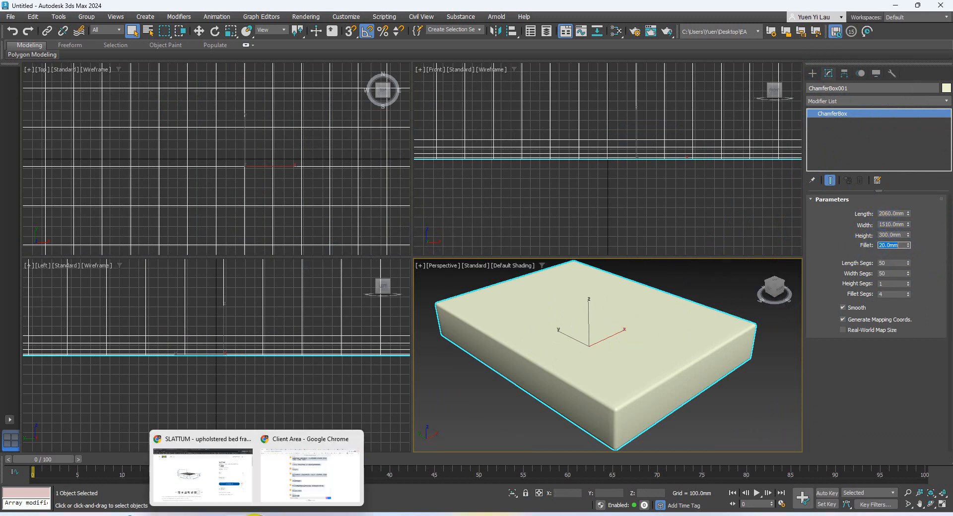
{"action": "left_click", "coordinate": [221, 474]}
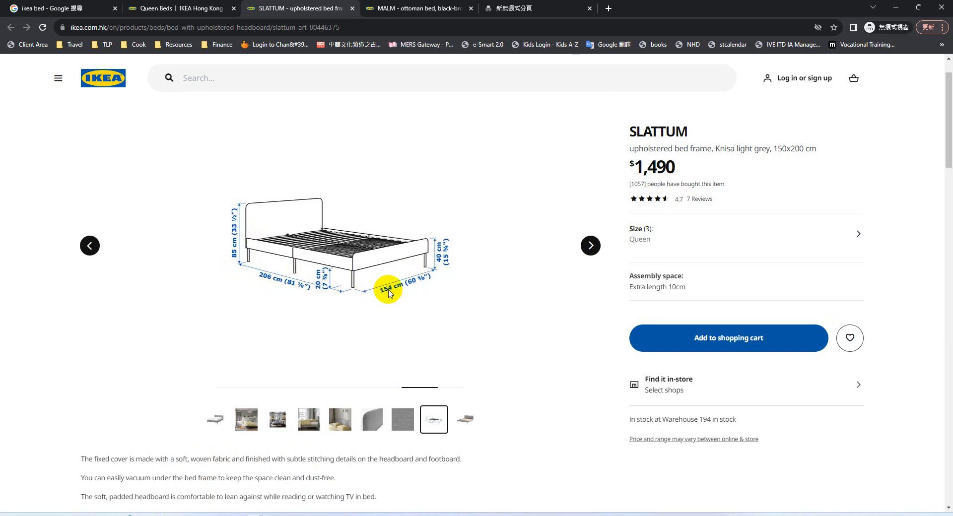
{"action": "left_click", "coordinate": [292, 478]}
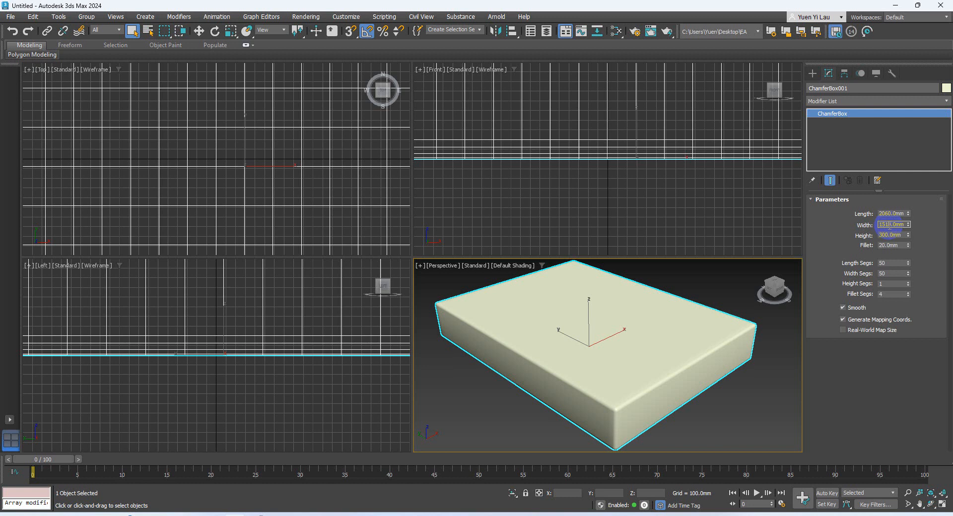
Step: Set the chamfer box's fillet to 30 mm
{"action": "left_click", "coordinate": [564, 372]}
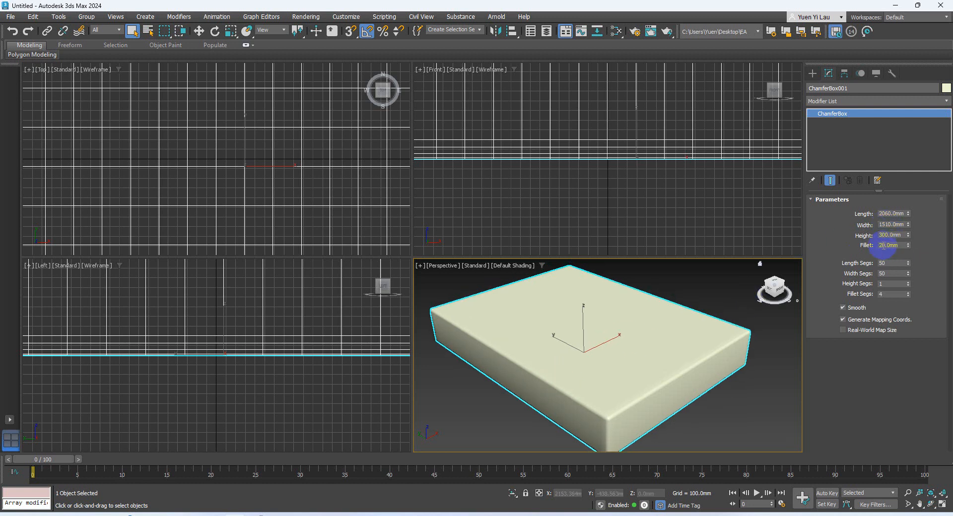
{"action": "left_click_drag", "start_coordinate": [883, 247], "coordinate": [837, 248]}
{"action": "type", "text": "3"}
{"action": "key", "text": "Return"}
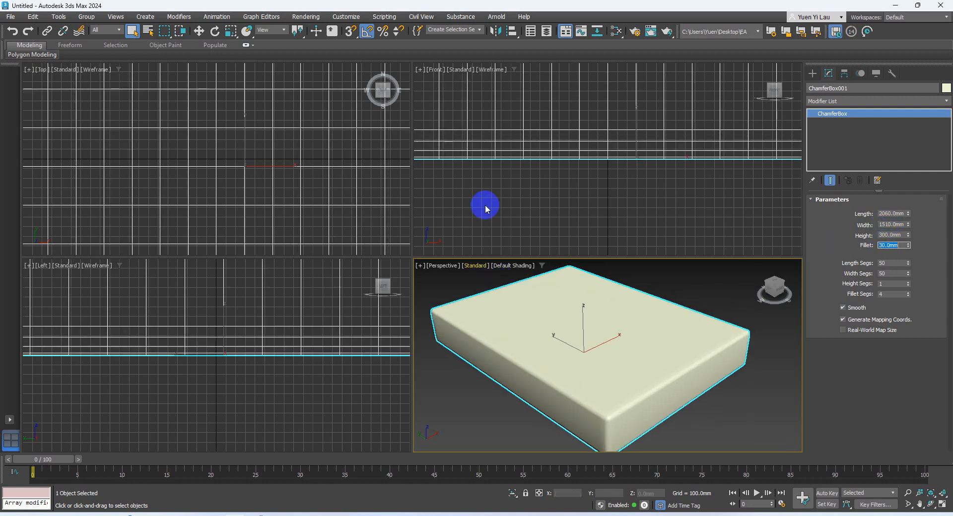
Step: Set the chamfer box's length segments and width segments to 1 each
{"action": "key", "text": "Tab"}
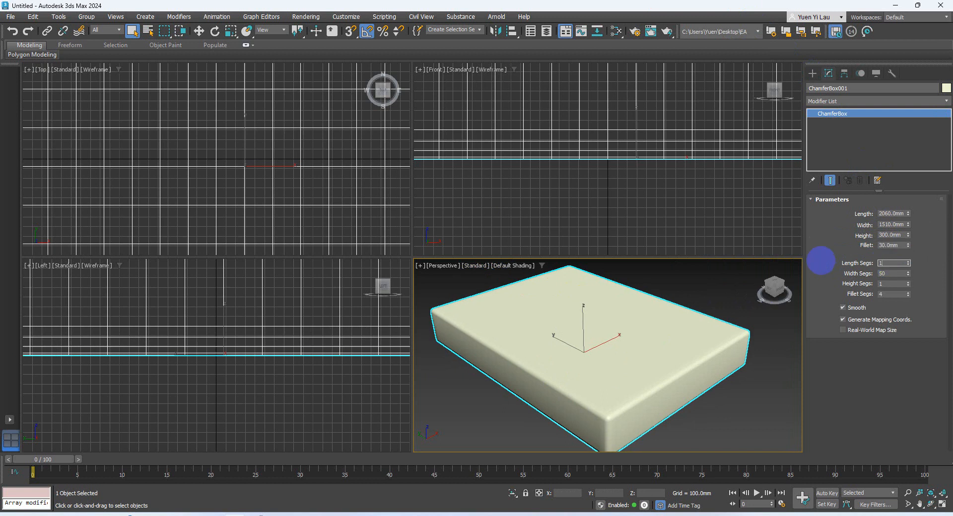
{"action": "key", "text": "Tab"}
{"action": "type", "text": "1"}
{"action": "key", "text": "Return"}
{"action": "left_click", "coordinate": [621, 334]}
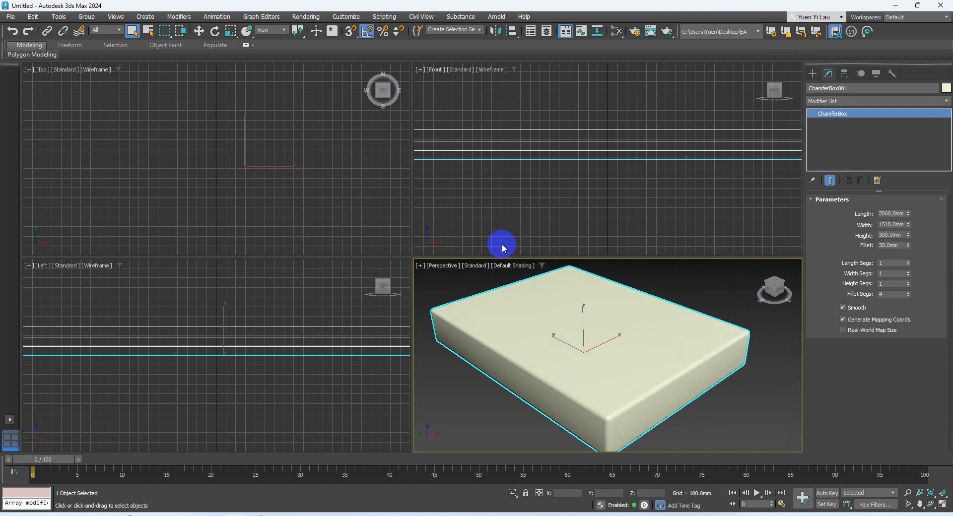
Step: Draw a standard box in the front view over the mattress, about 1124 mm long, 1657 mm wide and 139 mm high
{"action": "scroll", "coordinate": [309, 204], "scroll_direction": "down", "scroll_amount": 15}
{"action": "middle_click_drag", "start_coordinate": [305, 202], "coordinate": [233, 175]}
{"action": "scroll", "coordinate": [265, 332], "scroll_direction": "down", "scroll_amount": 4}
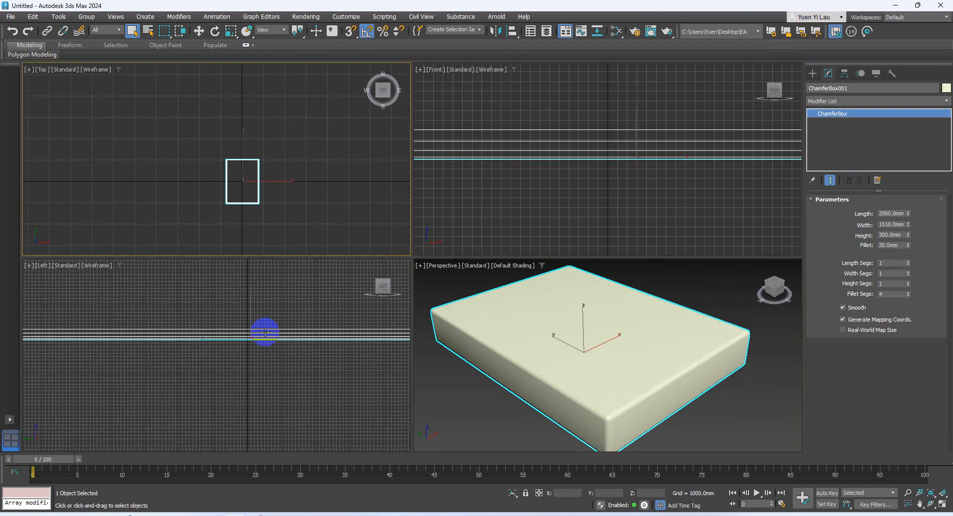
{"action": "scroll", "coordinate": [265, 332], "scroll_direction": "down", "scroll_amount": 6}
{"action": "middle_click_drag", "start_coordinate": [264, 326], "coordinate": [251, 345]}
{"action": "scroll", "coordinate": [550, 156], "scroll_direction": "down", "scroll_amount": 13}
{"action": "middle_click_drag", "start_coordinate": [555, 131], "coordinate": [553, 172]}
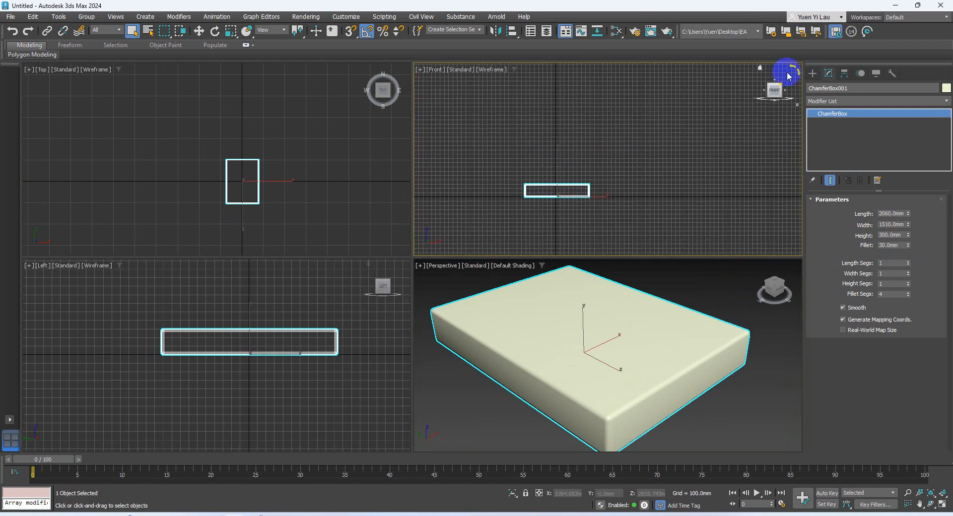
{"action": "left_click", "coordinate": [812, 73]}
{"action": "left_click", "coordinate": [827, 103]}
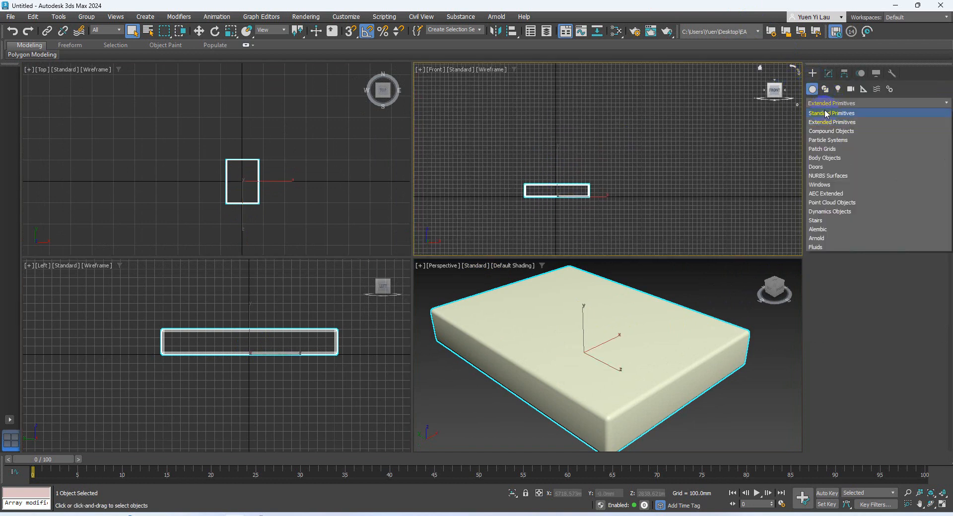
{"action": "left_click", "coordinate": [826, 114]}
{"action": "left_click", "coordinate": [841, 140]}
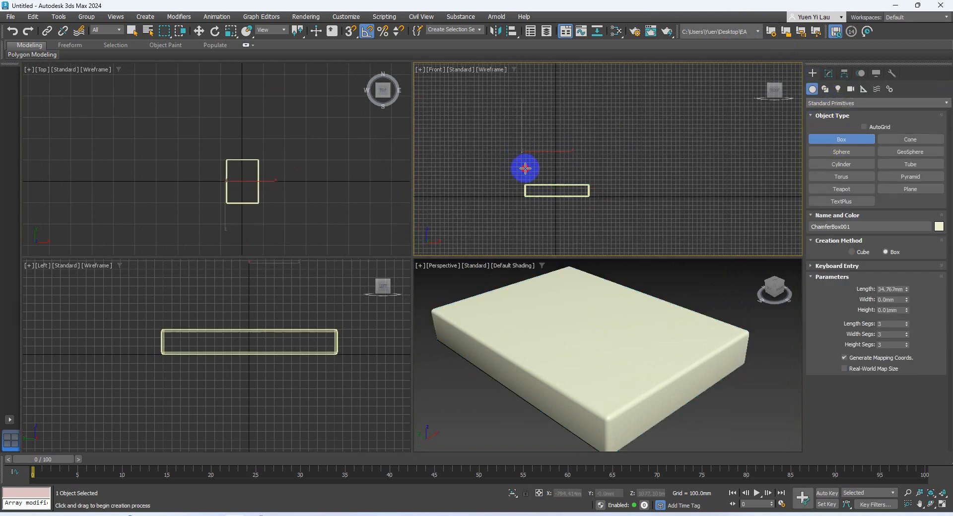
{"action": "left_click_drag", "start_coordinate": [521, 151], "coordinate": [593, 200]}
{"action": "left_click", "coordinate": [590, 193]}
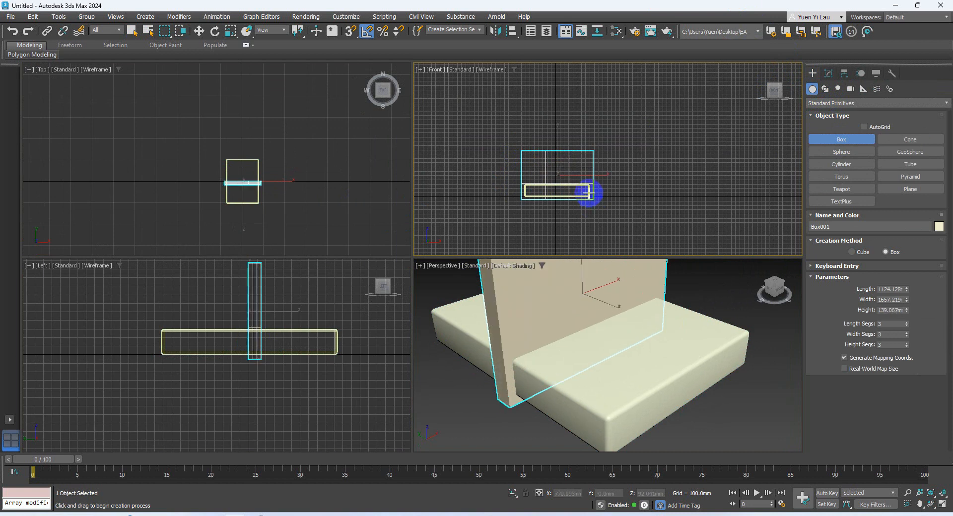
Step: Set the new box's length to 650 mm, width to 1540 mm and height to 30 mm
{"action": "left_click", "coordinate": [827, 74]}
{"action": "double_click", "coordinate": [880, 212]}
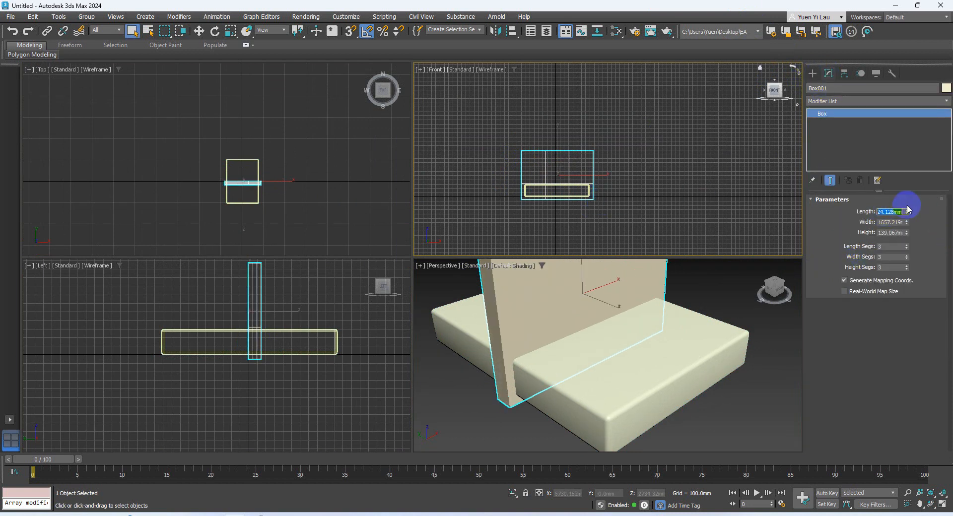
{"action": "type", "text": "154"}
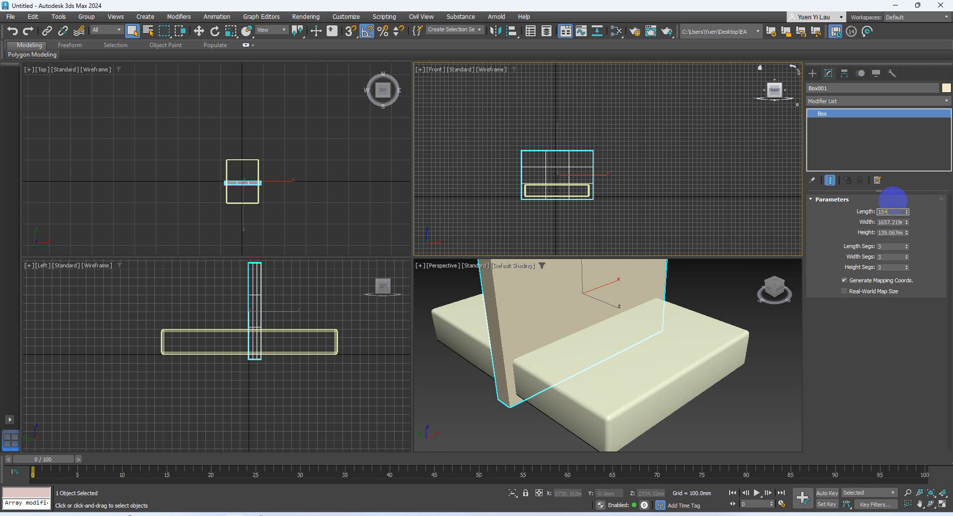
{"action": "type", "text": "0"}
{"action": "key", "text": "Return"}
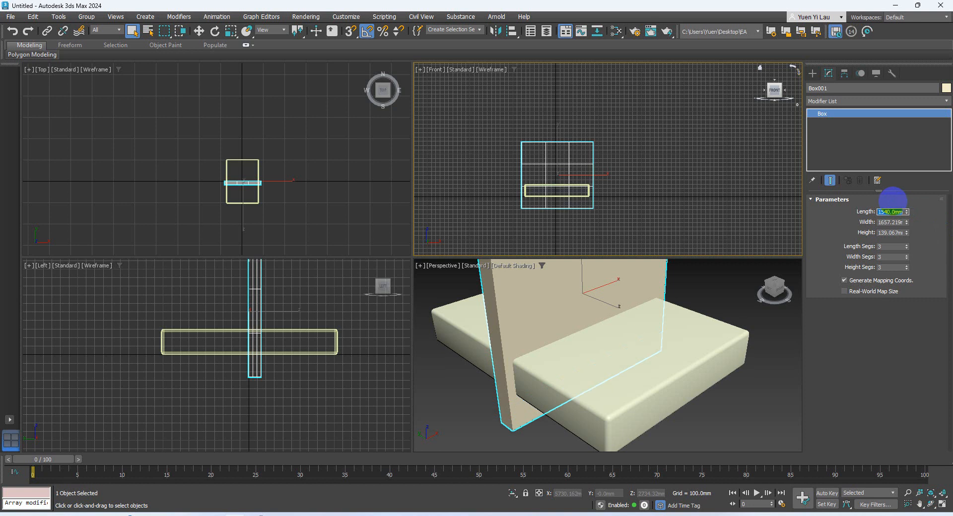
{"action": "type", "text": "650"}
{"action": "key", "text": "Return"}
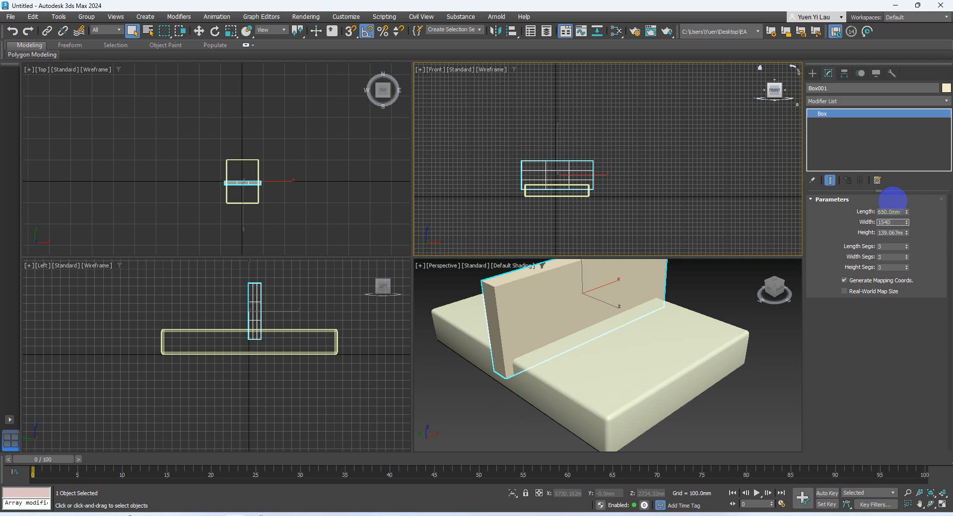
{"action": "type", "text": "1540"}
{"action": "key", "text": "Return"}
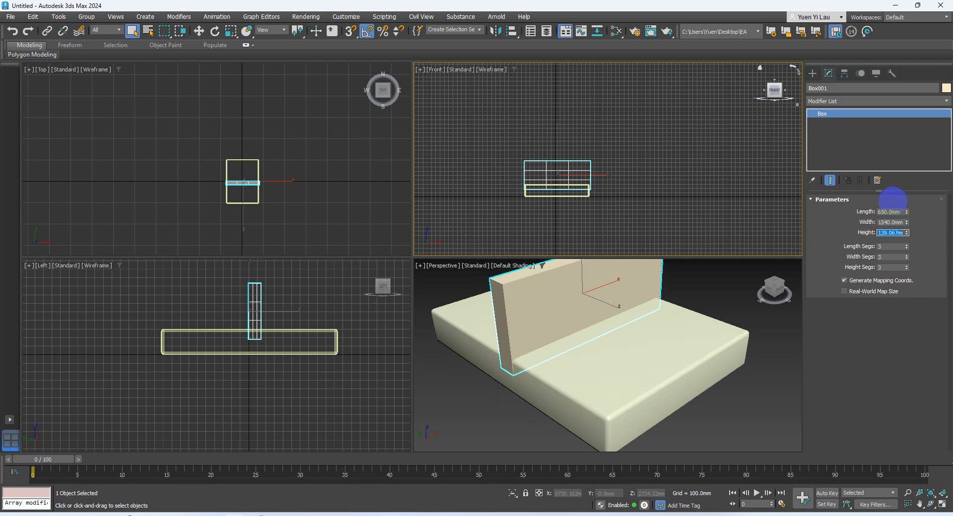
{"action": "type", "text": "30"}
{"action": "key", "text": "Return"}
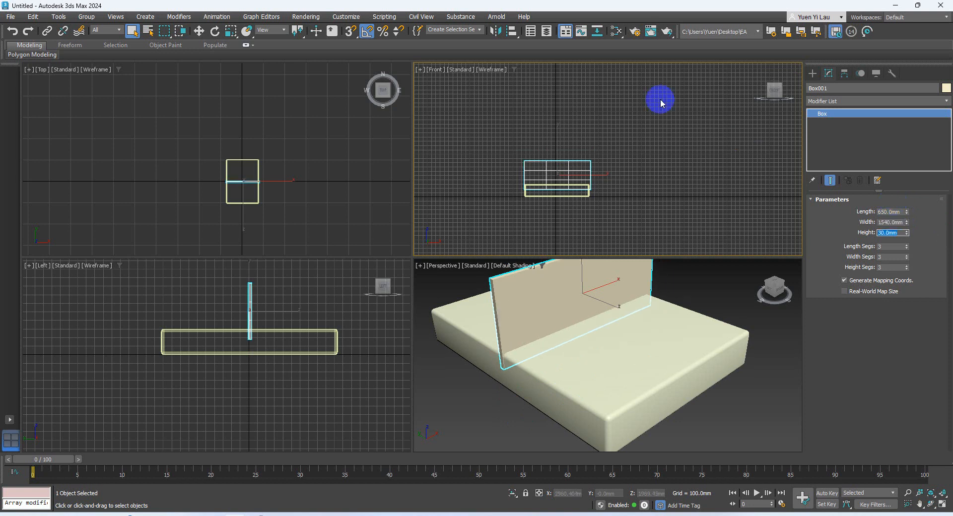
Step: Move the headboard box along the Y axis past the mattress's head end, to about Y 1368 mm
{"action": "left_click", "coordinate": [199, 32]}
{"action": "scroll", "coordinate": [239, 166], "scroll_direction": "up", "scroll_amount": 10}
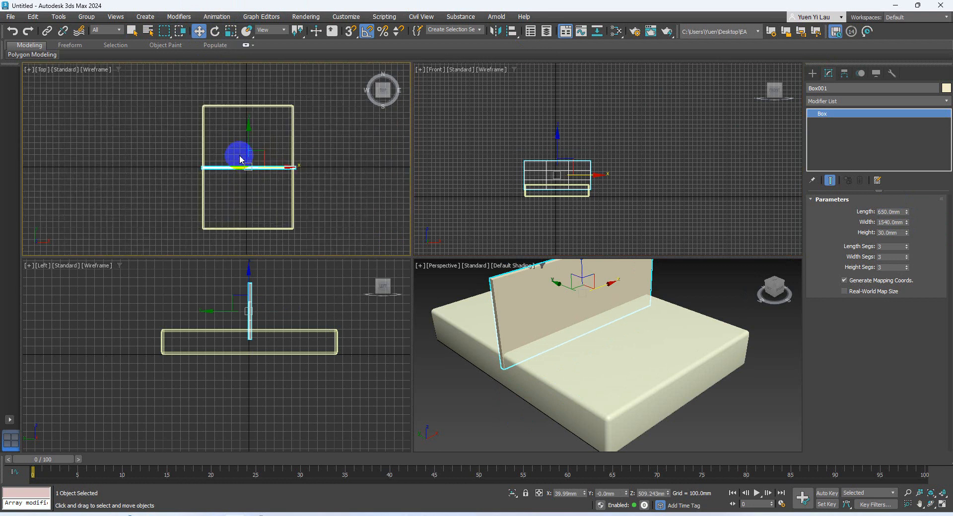
{"action": "left_click_drag", "start_coordinate": [561, 286], "coordinate": [433, 268]}
{"action": "middle_click_drag", "start_coordinate": [432, 268], "coordinate": [600, 297], "text": "alt"}
{"action": "middle_click_drag", "start_coordinate": [566, 347], "coordinate": [534, 291], "text": "alt"}
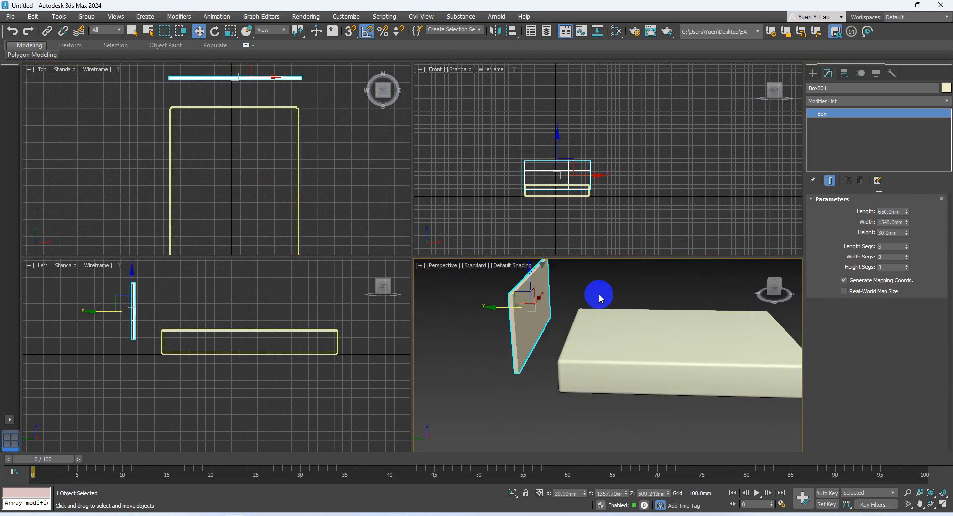
Step: Align the headboard box to the mattress in Z position only, minimum to minimum
{"action": "left_click", "coordinate": [511, 31]}
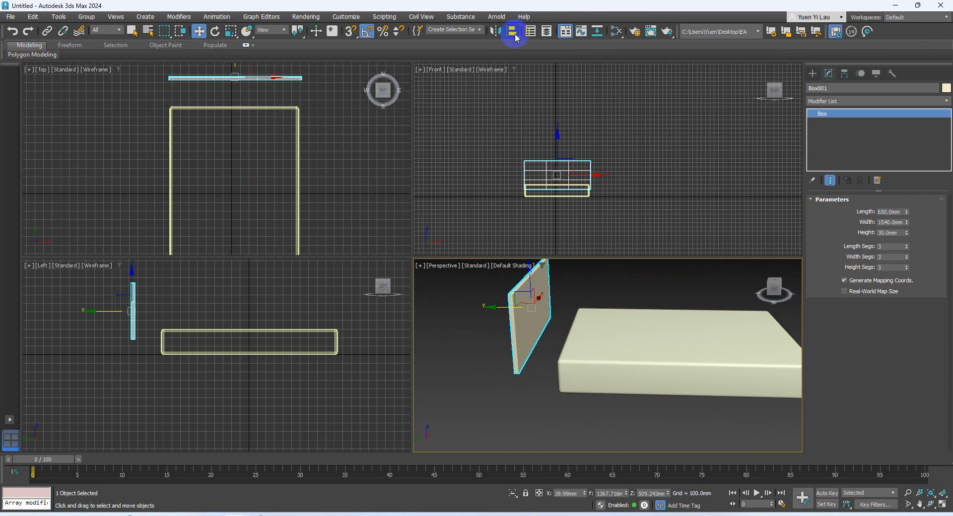
{"action": "left_click", "coordinate": [608, 343]}
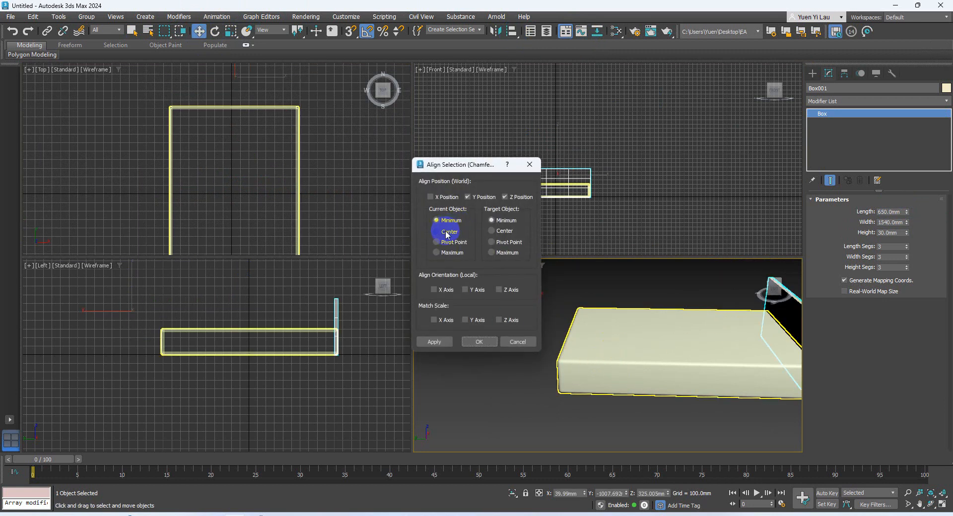
{"action": "left_click", "coordinate": [476, 197]}
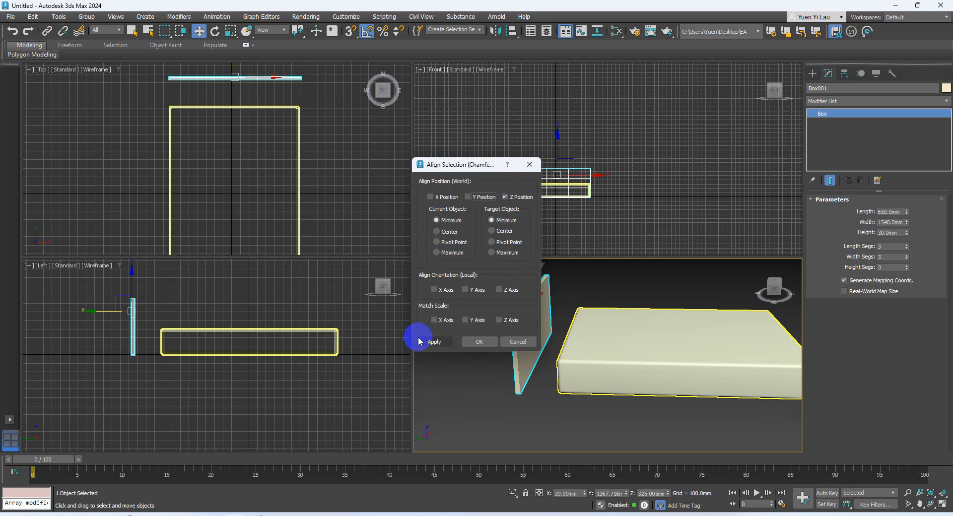
{"action": "left_click", "coordinate": [479, 342]}
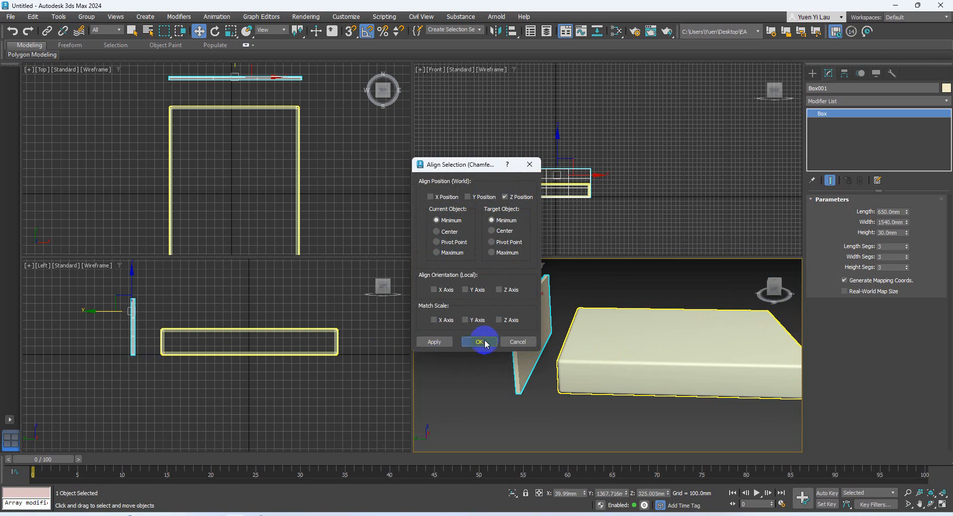
Step: Align the headboard box to the mattress in Y position only, with its minimum at the mattress's maximum
{"action": "left_click", "coordinate": [505, 36]}
{"action": "left_click", "coordinate": [636, 341]}
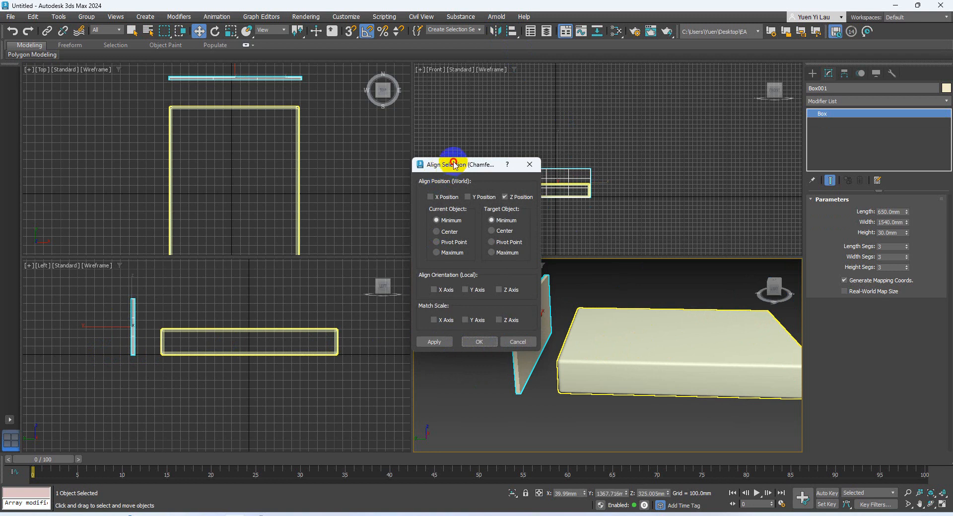
{"action": "left_click_drag", "start_coordinate": [454, 164], "coordinate": [301, 176]}
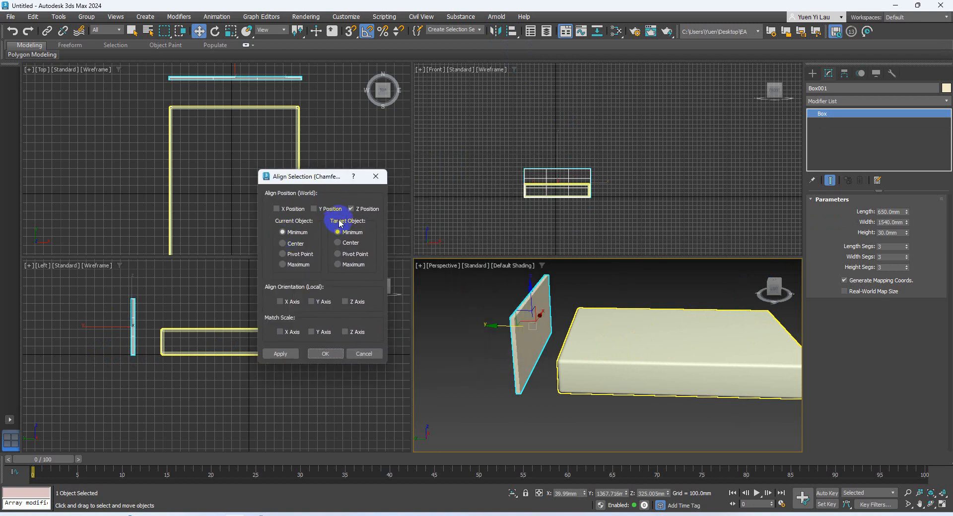
{"action": "left_click", "coordinate": [329, 208]}
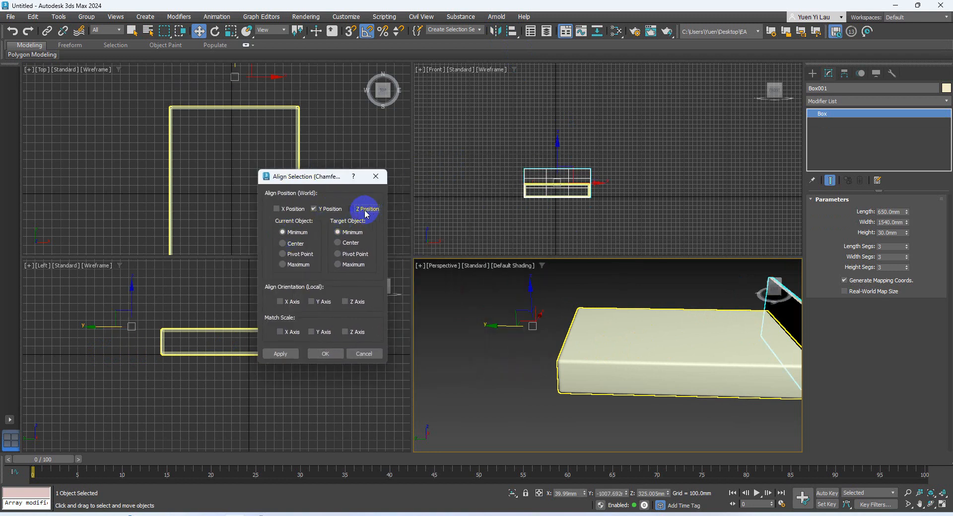
{"action": "left_click", "coordinate": [297, 264]}
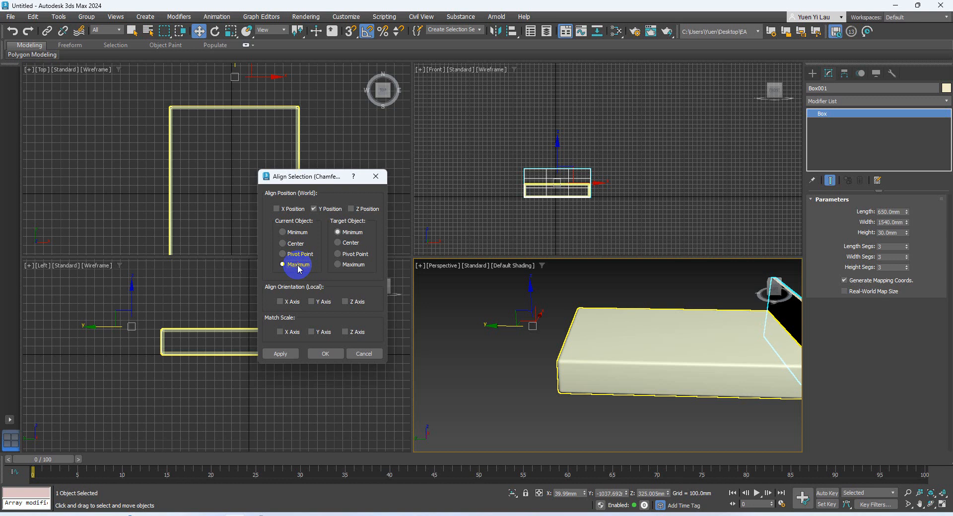
{"action": "left_click", "coordinate": [303, 237]}
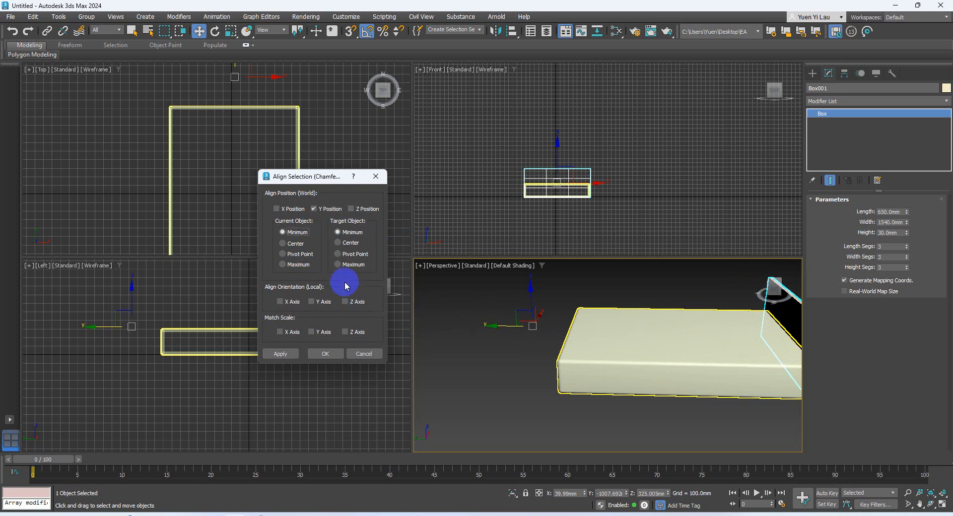
{"action": "left_click", "coordinate": [338, 264]}
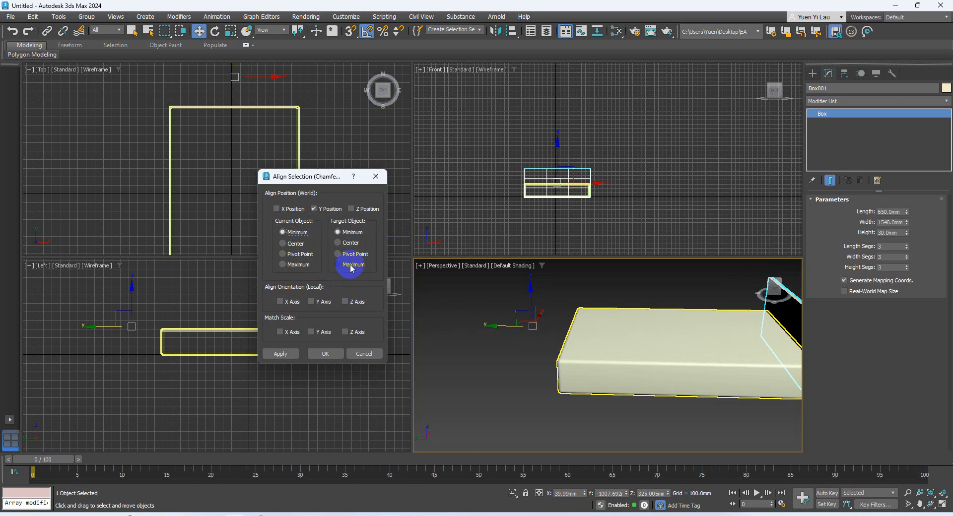
{"action": "left_click", "coordinate": [325, 355]}
Step: Add an Edit Poly modifier to the headboard box and enter its vertex level
{"action": "scroll", "coordinate": [571, 339], "scroll_direction": "up", "scroll_amount": 5}
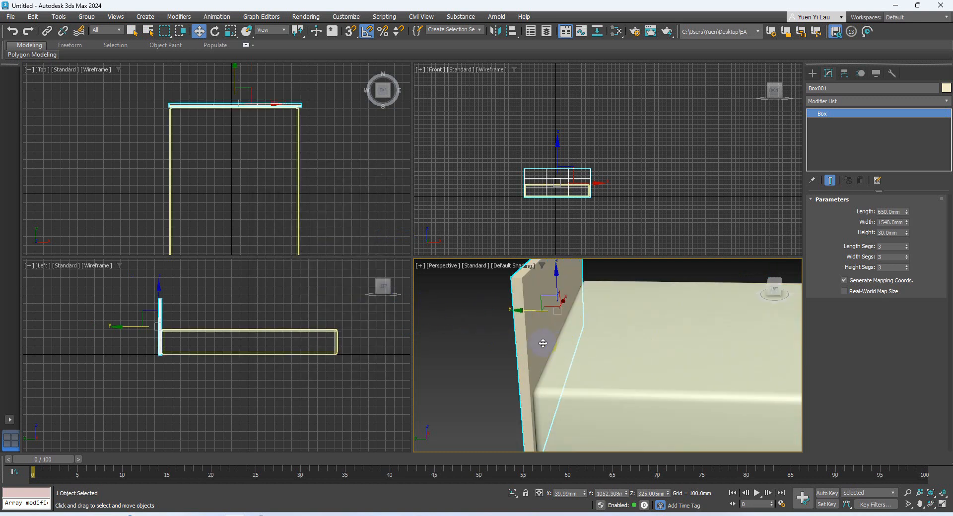
{"action": "middle_click_drag", "start_coordinate": [547, 350], "coordinate": [590, 343], "text": "alt"}
{"action": "scroll", "coordinate": [565, 351], "scroll_direction": "up", "scroll_amount": 1}
{"action": "scroll", "coordinate": [564, 351], "scroll_direction": "down", "scroll_amount": 2}
{"action": "scroll", "coordinate": [533, 335], "scroll_direction": "up", "scroll_amount": 2}
{"action": "middle_click_drag", "start_coordinate": [533, 316], "coordinate": [625, 340], "text": "alt"}
{"action": "left_click", "coordinate": [876, 101]}
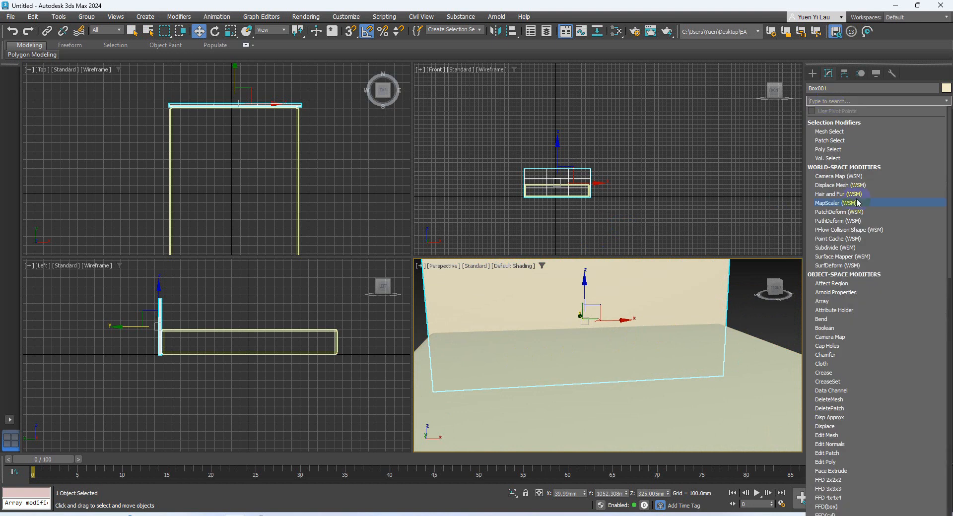
{"action": "scroll", "coordinate": [870, 383], "scroll_direction": "down", "scroll_amount": 4}
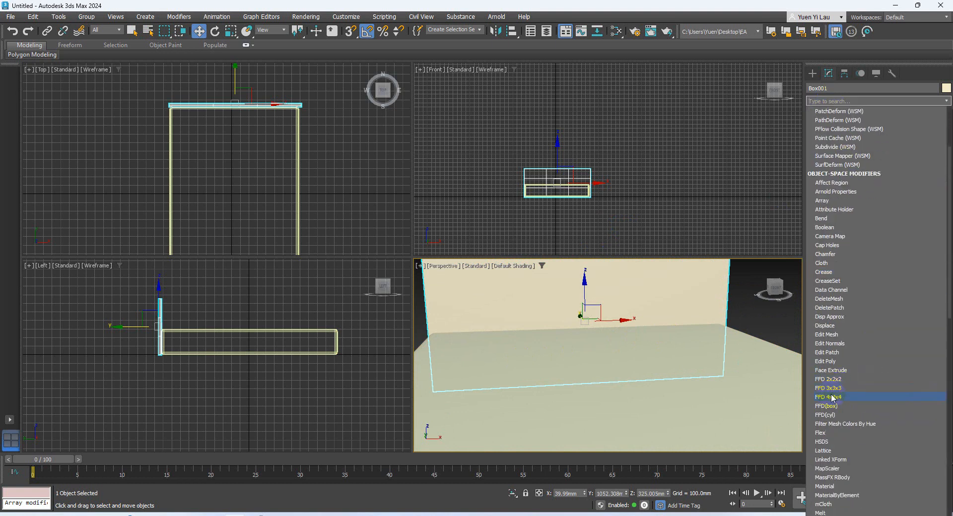
{"action": "left_click", "coordinate": [863, 331]}
{"action": "left_click", "coordinate": [822, 113]}
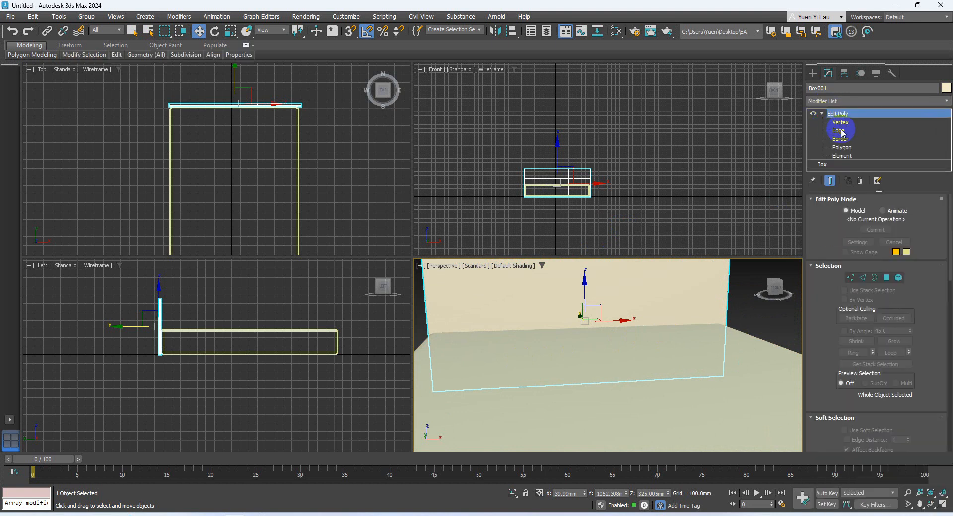
{"action": "left_click", "coordinate": [840, 122]}
{"action": "scroll", "coordinate": [558, 224], "scroll_direction": "up", "scroll_amount": 5}
{"action": "middle_click_drag", "start_coordinate": [605, 190], "coordinate": [629, 234]}
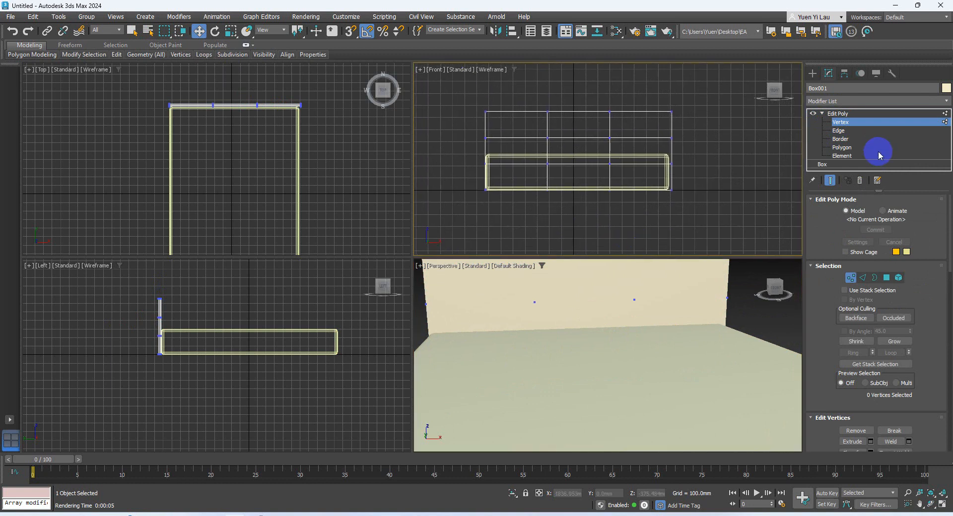
Step: Leave the vertex level and add a TurboSmooth modifier on top of the headboard's Edit Poly
{"action": "left_click", "coordinate": [875, 121]}
{"action": "left_click", "coordinate": [928, 101]}
{"action": "left_click_drag", "start_coordinate": [950, 123], "coordinate": [946, 394]}
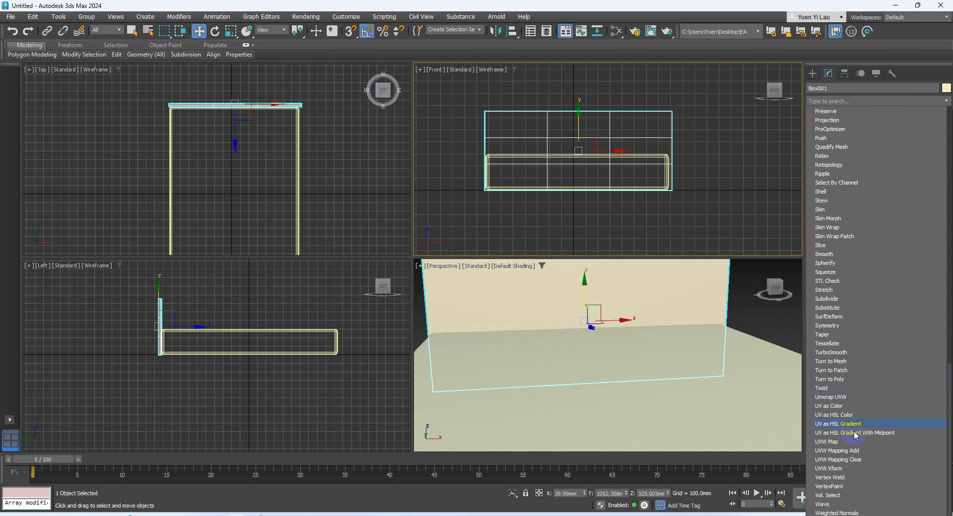
{"action": "left_click", "coordinate": [844, 356]}
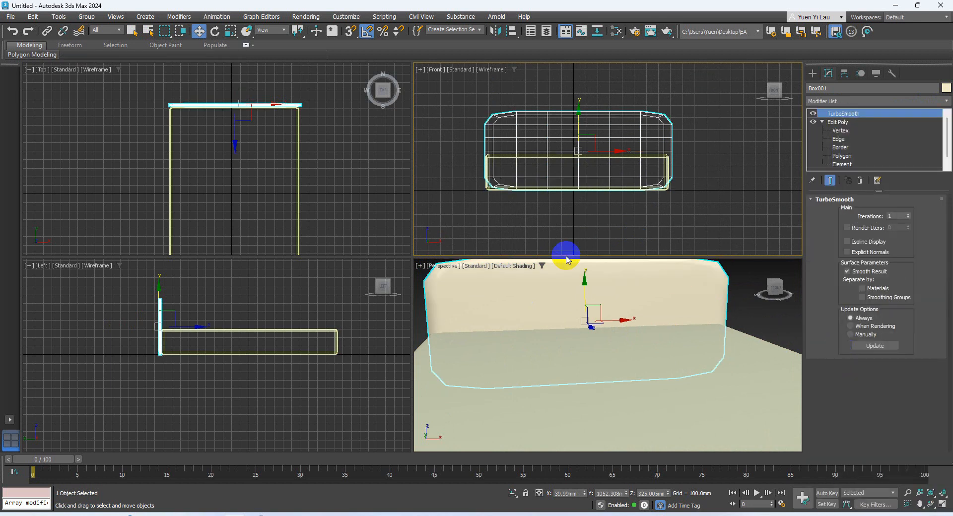
Step: Enter the vertex level of the headboard's Edit Poly and turn off the TurboSmooth result to expose the unsmoothed box
{"action": "middle_click_drag", "start_coordinate": [527, 319], "coordinate": [567, 380]}
{"action": "scroll", "coordinate": [527, 370], "scroll_direction": "up", "scroll_amount": 2}
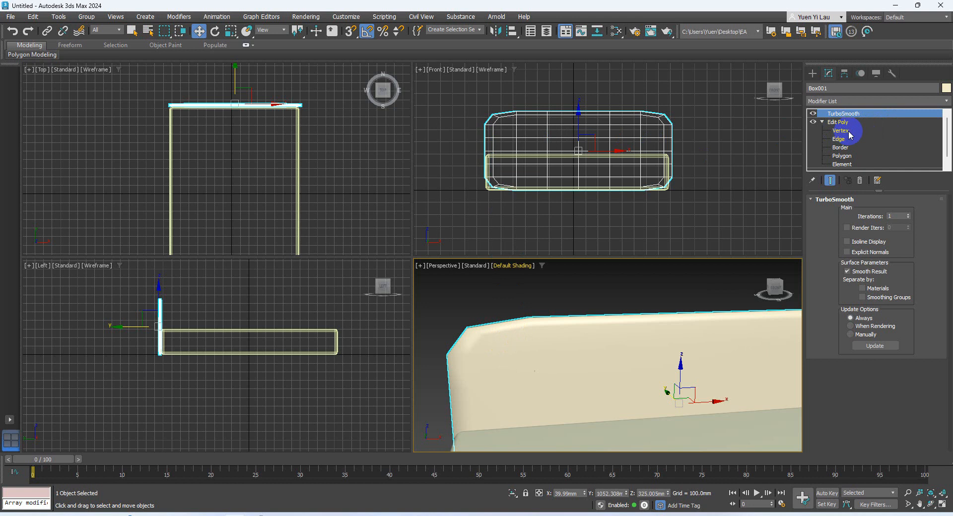
{"action": "scroll", "coordinate": [472, 112], "scroll_direction": "up", "scroll_amount": 2}
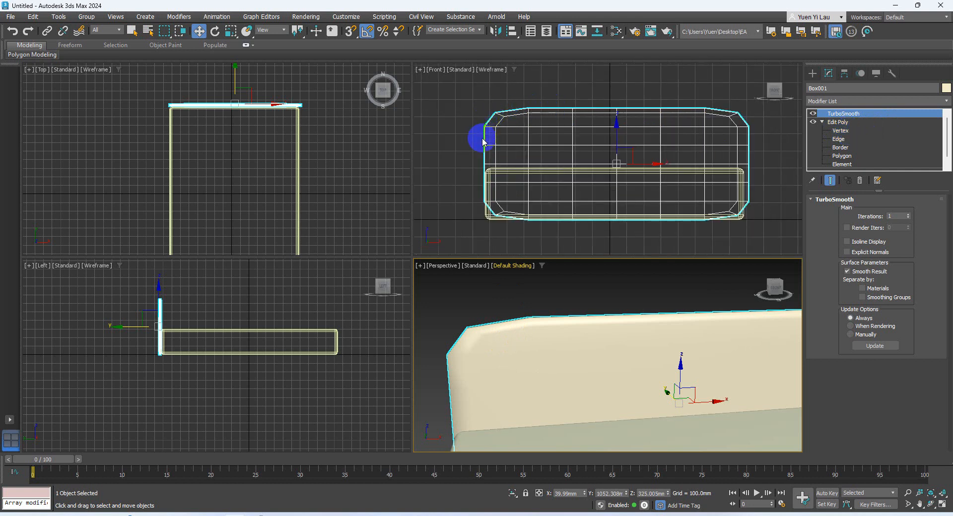
{"action": "scroll", "coordinate": [520, 115], "scroll_direction": "up", "scroll_amount": 3}
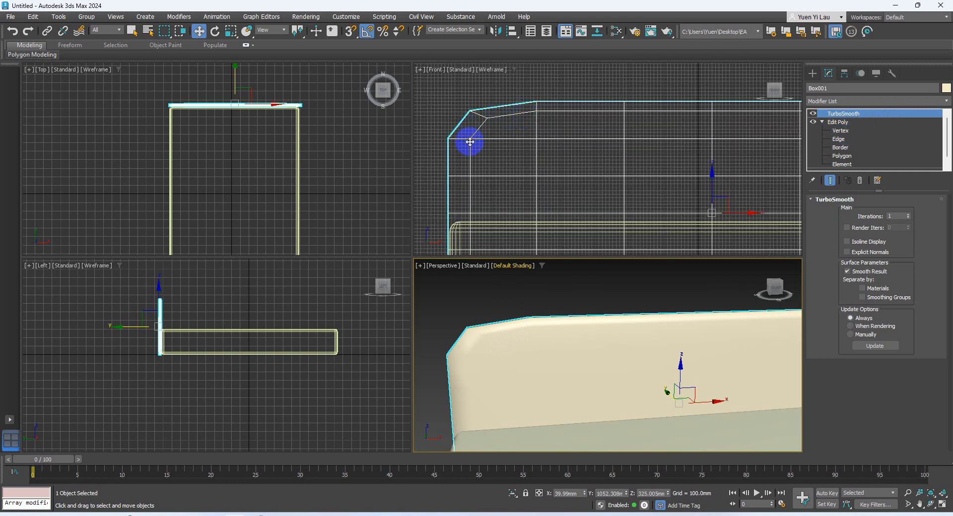
{"action": "scroll", "coordinate": [517, 141], "scroll_direction": "down", "scroll_amount": 5}
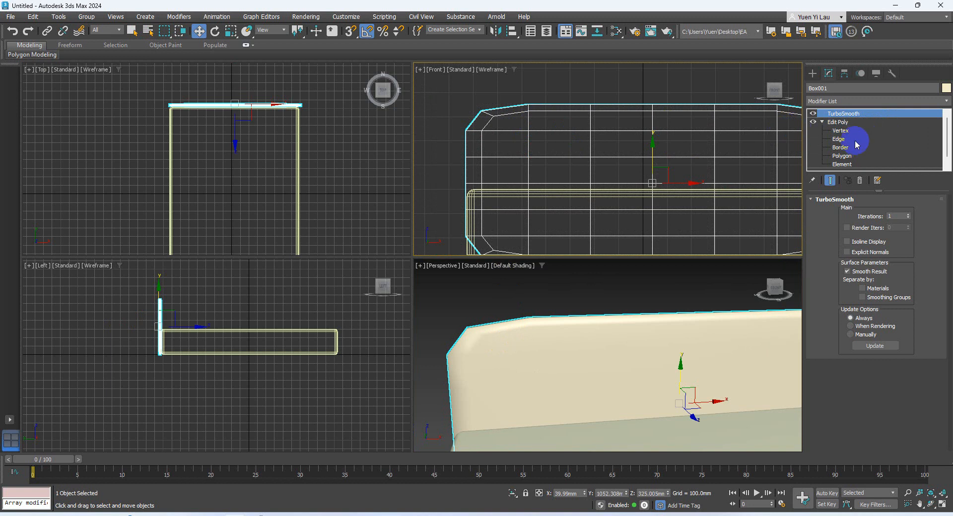
{"action": "left_click", "coordinate": [841, 130]}
{"action": "scroll", "coordinate": [584, 154], "scroll_direction": "down", "scroll_amount": 2}
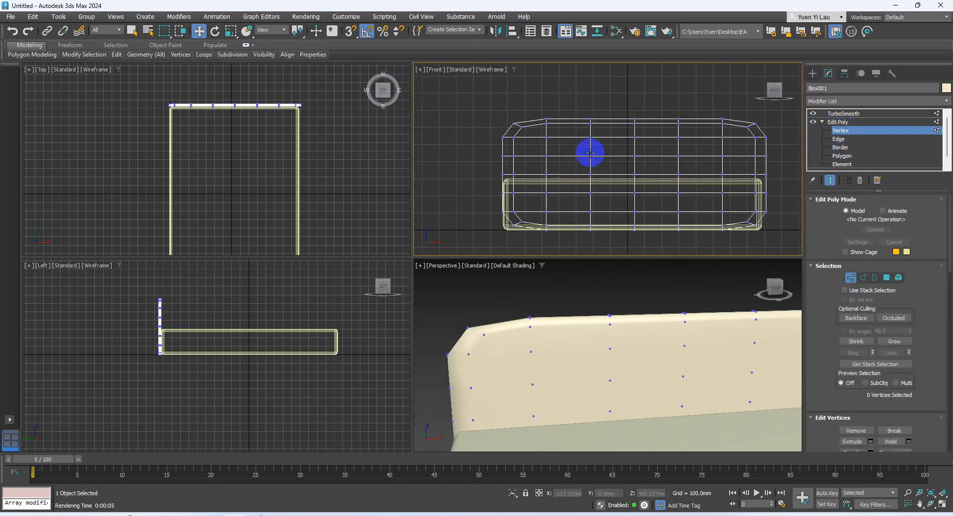
{"action": "left_click", "coordinate": [814, 115]}
{"action": "middle_click_drag", "start_coordinate": [573, 148], "coordinate": [553, 145]}
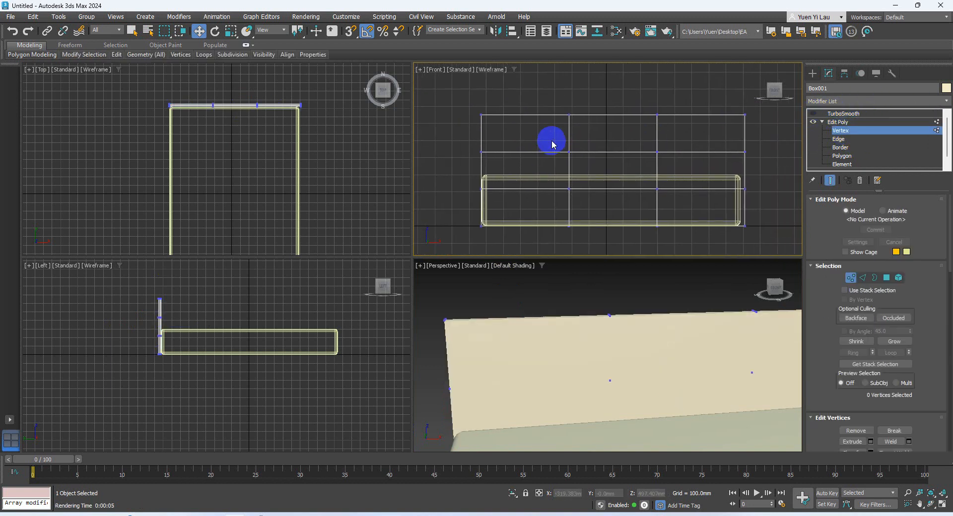
Step: Scale the inner vertices of the headboard's bottom edge outward along its width, nearly to the two lower corners
{"action": "left_click_drag", "start_coordinate": [563, 91], "coordinate": [605, 133]}
{"action": "left_click", "coordinate": [530, 214]}
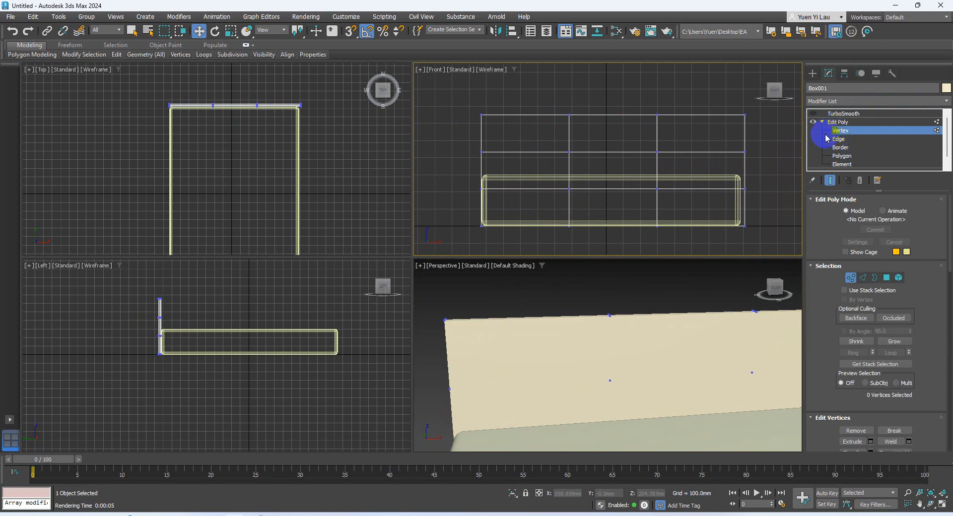
{"action": "left_click_drag", "start_coordinate": [523, 196], "coordinate": [728, 237]}
{"action": "key", "text": "e"}
{"action": "key", "text": "r"}
{"action": "scroll", "coordinate": [497, 179], "scroll_direction": "up", "scroll_amount": 6}
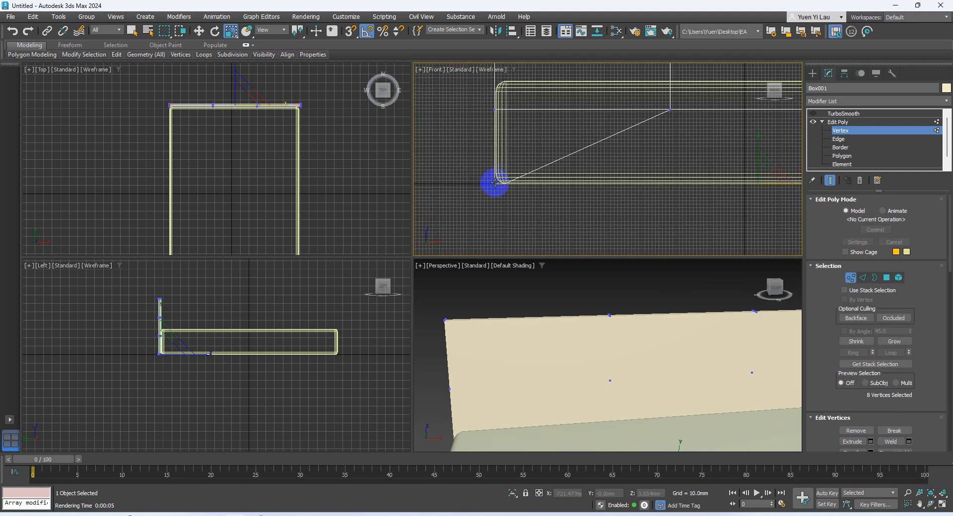
Step: Leave the vertex level, turn the TurboSmooth result back on and examine the headboard's upper and lower corners
{"action": "left_click", "coordinate": [816, 124]}
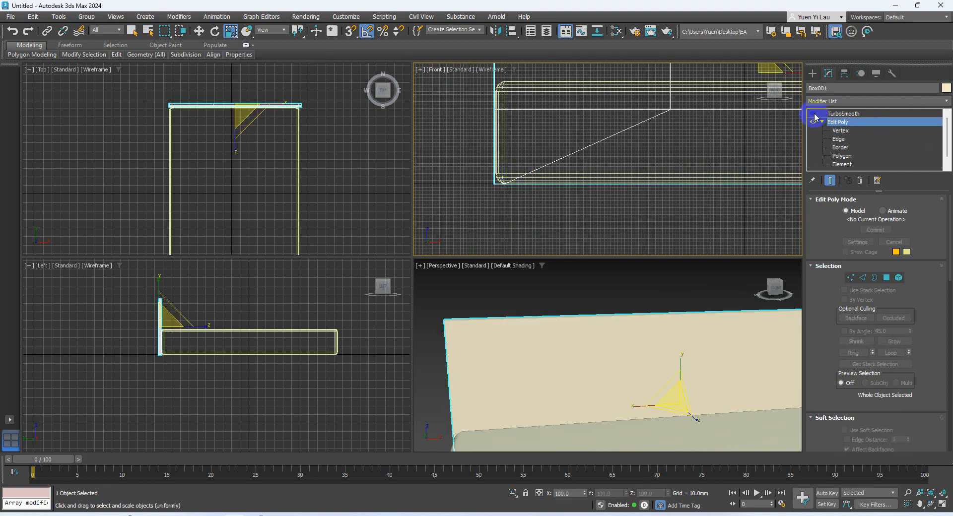
{"action": "left_click", "coordinate": [814, 113]}
{"action": "middle_click_drag", "start_coordinate": [558, 152], "coordinate": [497, 159]}
{"action": "scroll", "coordinate": [551, 198], "scroll_direction": "down", "scroll_amount": 2}
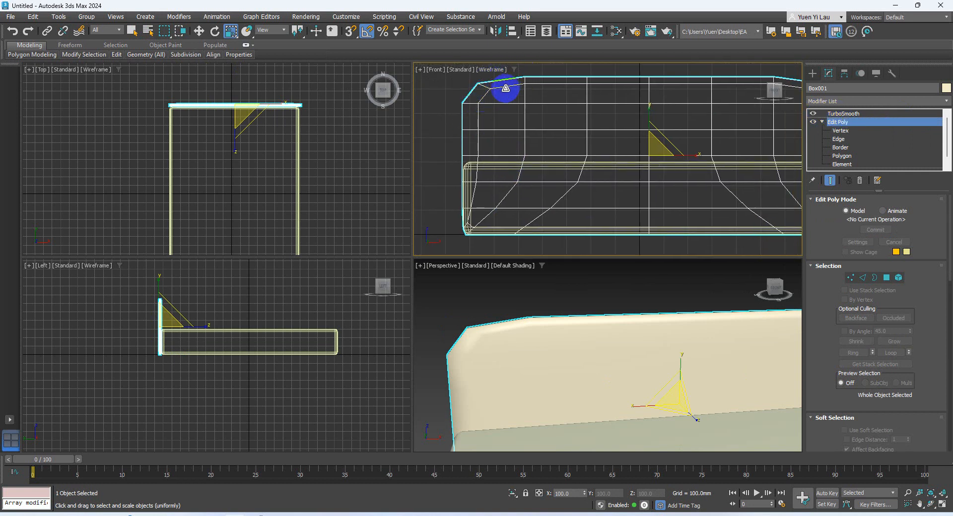
{"action": "scroll", "coordinate": [513, 132], "scroll_direction": "up", "scroll_amount": 2}
{"action": "scroll", "coordinate": [489, 217], "scroll_direction": "up", "scroll_amount": 1}
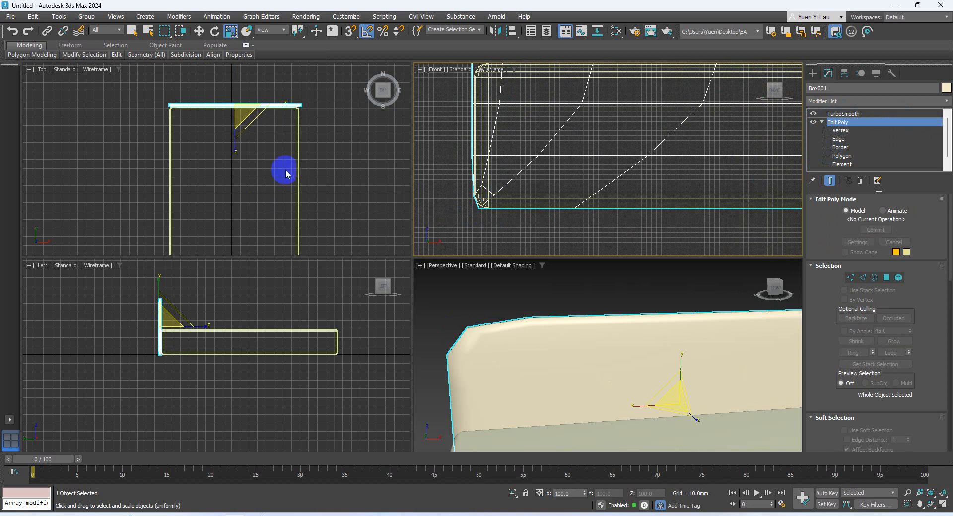
Step: With TurboSmooth hidden, scale all the headboard's mid-thickness vertices apart along its thickness to about 172% at vertex level
{"action": "left_click", "coordinate": [839, 133]}
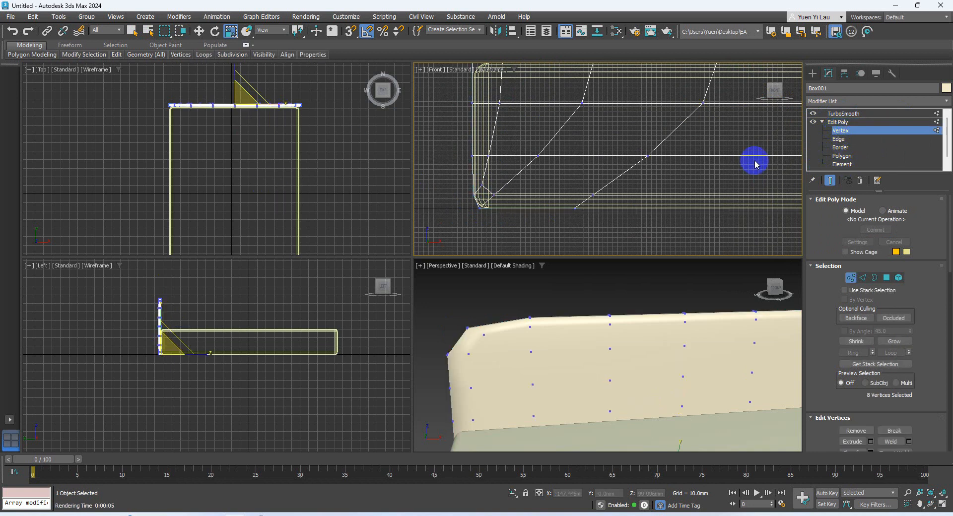
{"action": "left_click", "coordinate": [812, 113]}
{"action": "scroll", "coordinate": [159, 312], "scroll_direction": "up", "scroll_amount": 2}
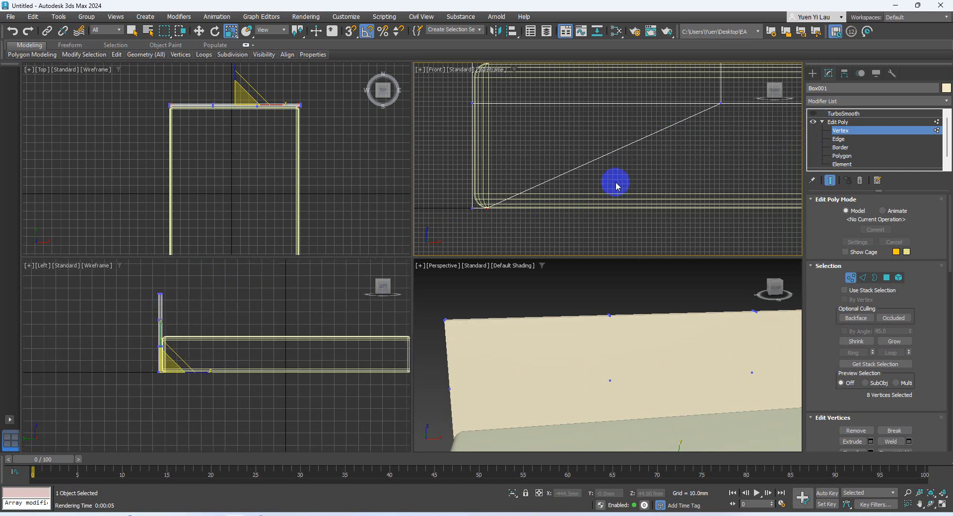
{"action": "scroll", "coordinate": [618, 179], "scroll_direction": "down", "scroll_amount": 6}
{"action": "middle_click_drag", "start_coordinate": [237, 199], "coordinate": [251, 187]}
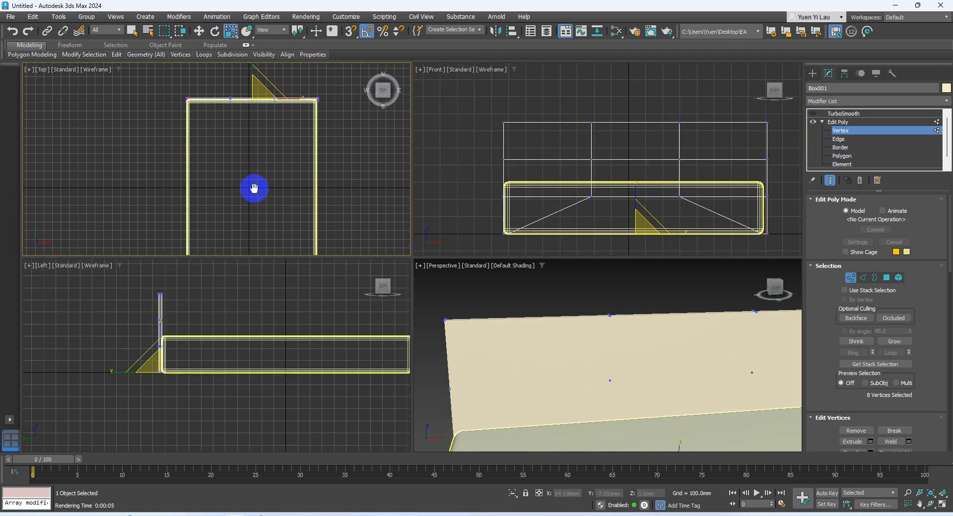
{"action": "scroll", "coordinate": [191, 382], "scroll_direction": "up", "scroll_amount": 3}
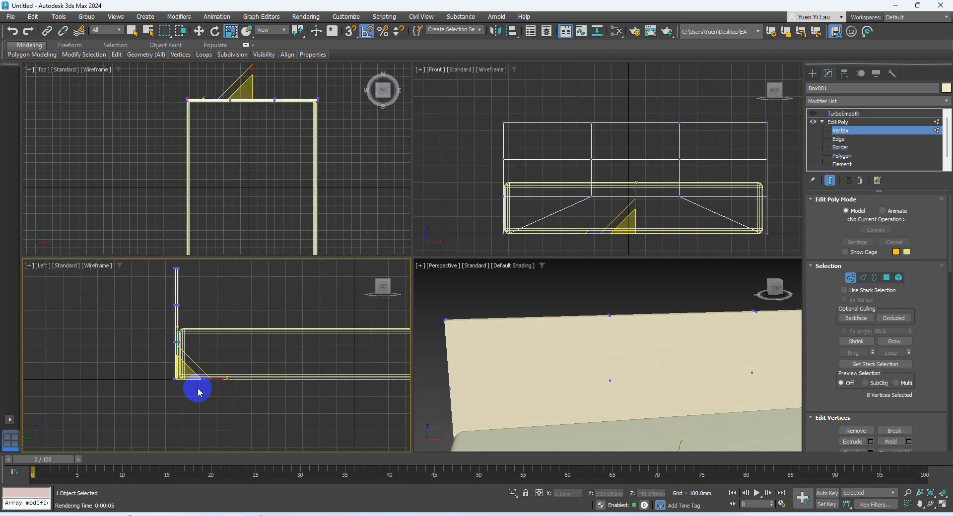
{"action": "left_click", "coordinate": [942, 505]}
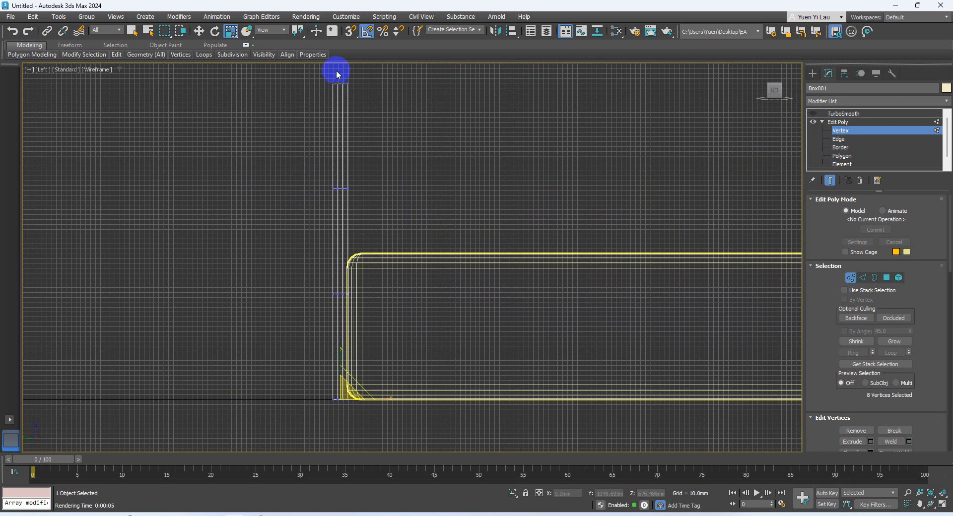
{"action": "left_click_drag", "start_coordinate": [336, 70], "coordinate": [344, 412]}
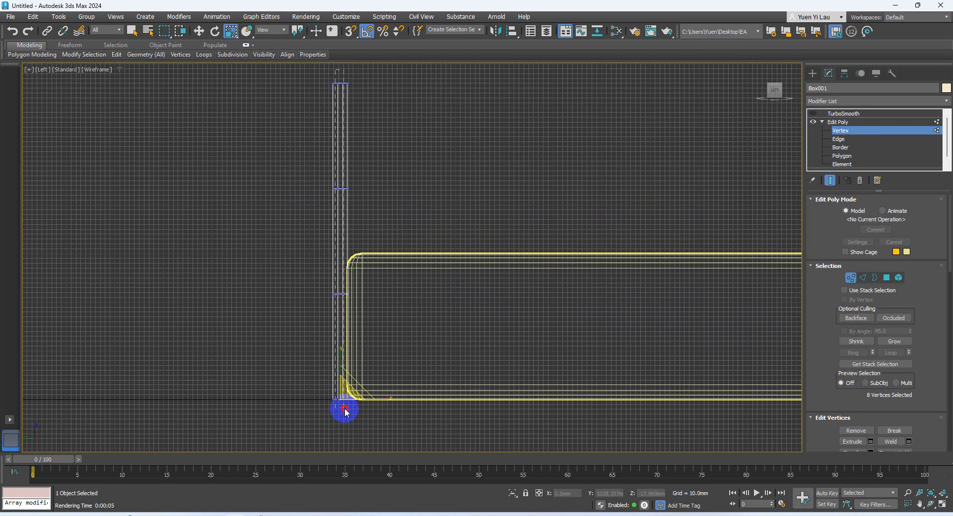
{"action": "left_click_drag", "start_coordinate": [383, 242], "coordinate": [406, 243]}
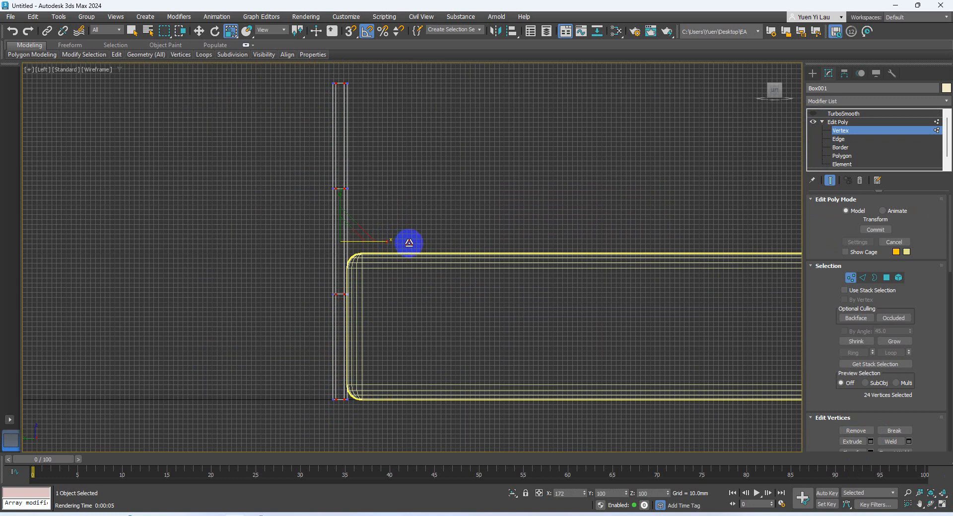
Step: Turn the TurboSmooth result back on, leave the vertex level and set the TurboSmooth iterations to 2
{"action": "left_click", "coordinate": [830, 125]}
{"action": "left_click", "coordinate": [816, 113]}
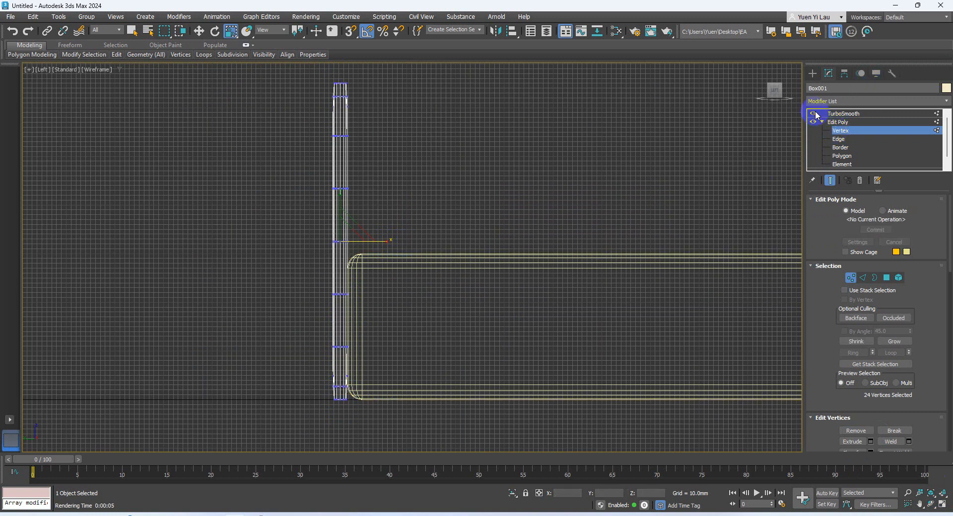
{"action": "middle_click_drag", "start_coordinate": [369, 94], "coordinate": [372, 169]}
{"action": "scroll", "coordinate": [340, 156], "scroll_direction": "up", "scroll_amount": 5}
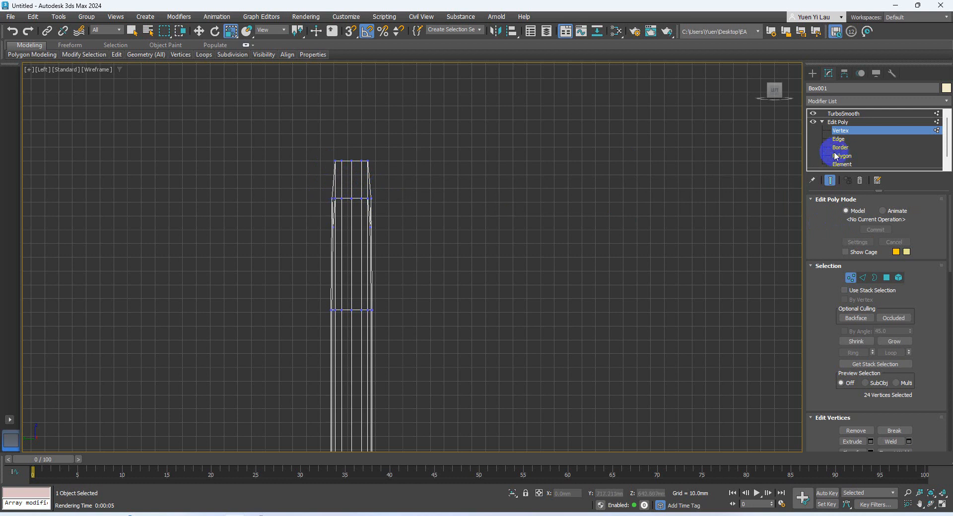
{"action": "left_click", "coordinate": [839, 123]}
{"action": "left_click", "coordinate": [844, 114]}
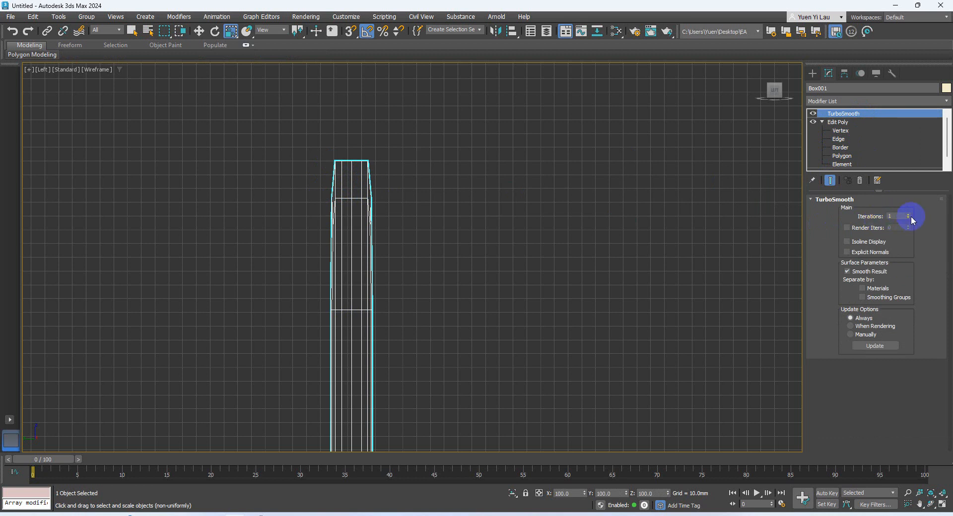
{"action": "left_click", "coordinate": [908, 214]}
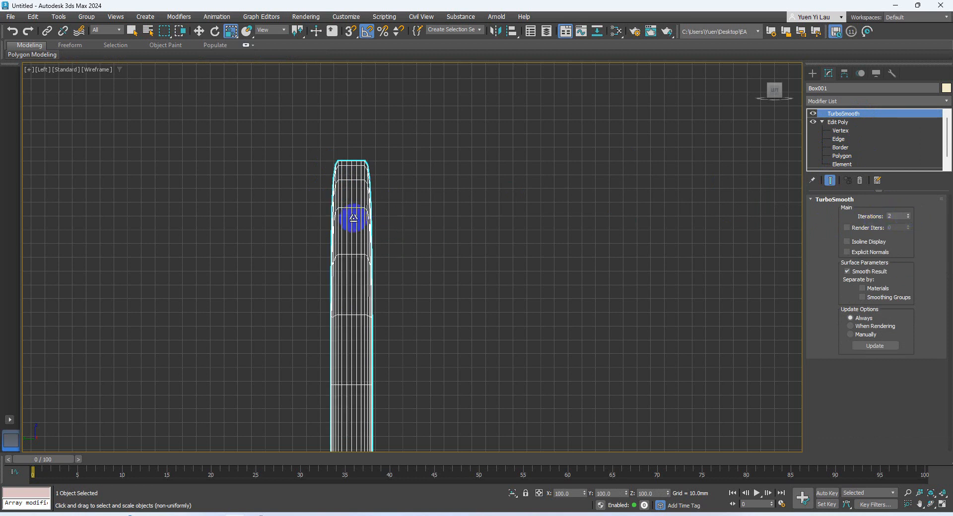
Step: Restore the four-view layout, show edged faces in the perspective view and set the headboard's TurboSmooth iterations to 3
{"action": "key", "text": "alt+w"}
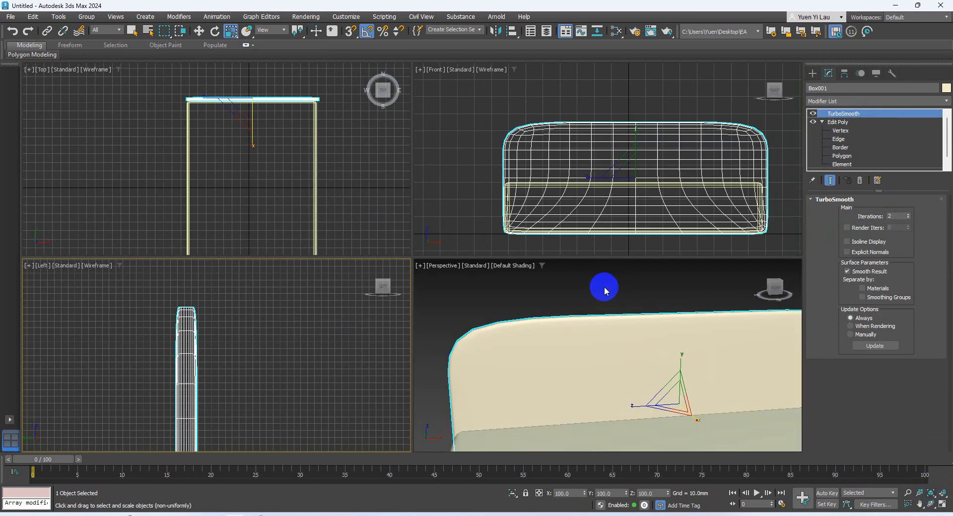
{"action": "middle_click_drag", "start_coordinate": [604, 287], "coordinate": [556, 334], "text": "alt"}
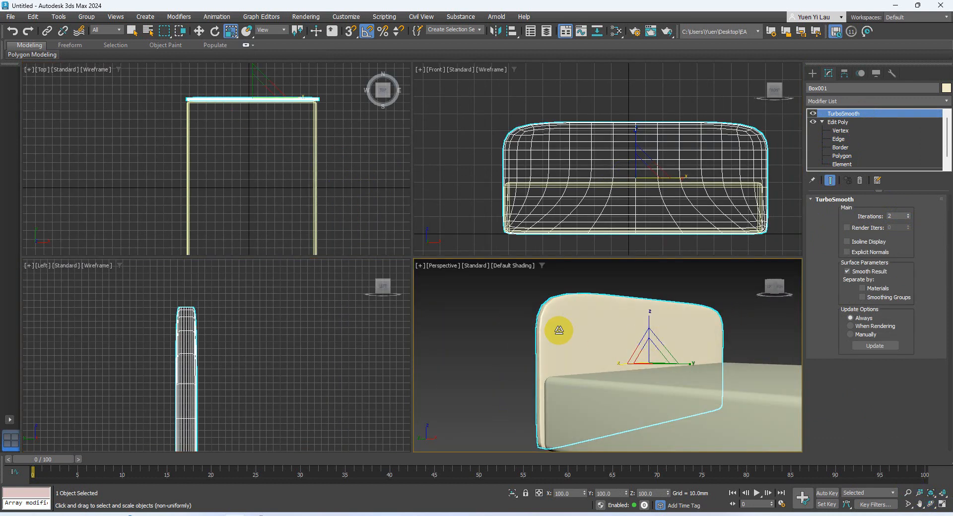
{"action": "key", "text": "F4"}
{"action": "mouse_move", "coordinate": [557, 330]}
{"action": "middle_mouse_down", "text": "alt"}
{"action": "mouse_move", "coordinate": [579, 361]}
{"action": "mouse_move", "coordinate": [557, 358]}
{"action": "mouse_move", "coordinate": [567, 351]}
{"action": "middle_mouse_up", "text": "alt"}
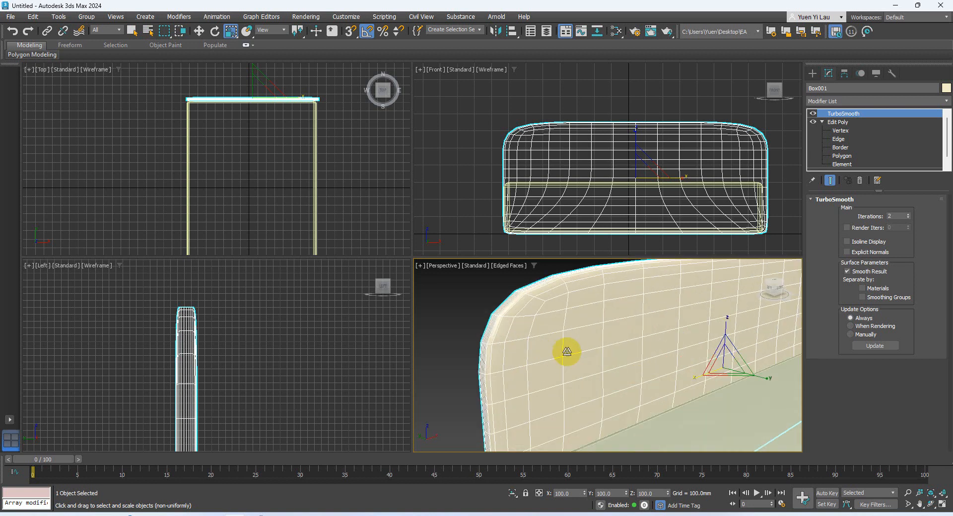
{"action": "left_click", "coordinate": [908, 220]}
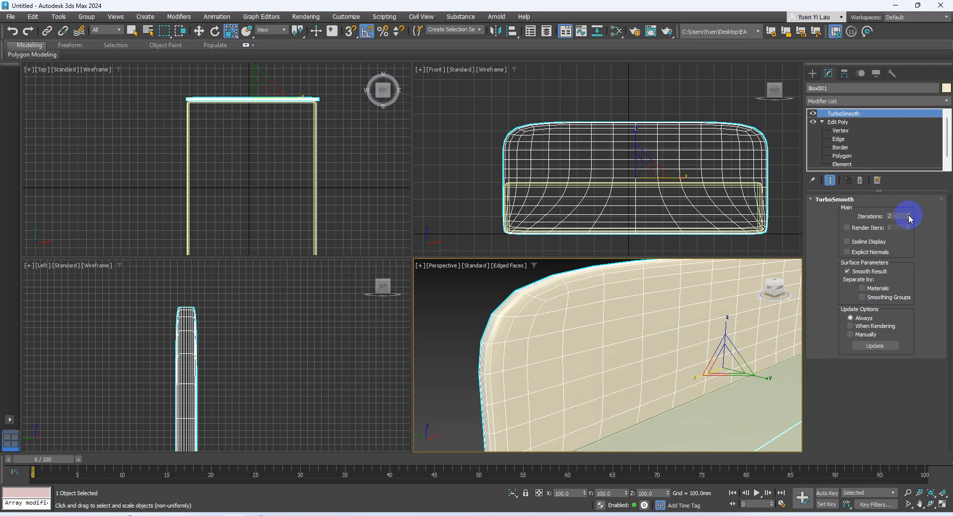
{"action": "left_click", "coordinate": [909, 215]}
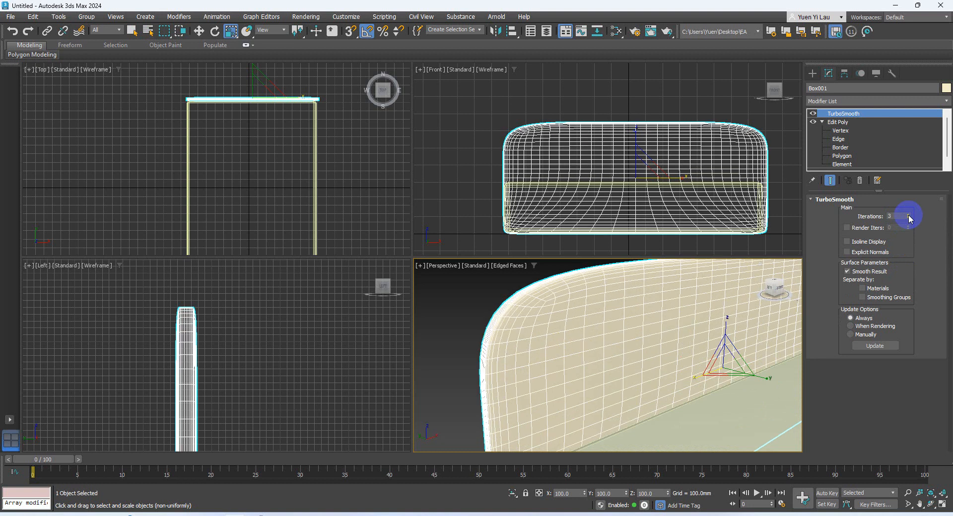
Step: Show the polygon statistics in the perspective view and examine the mesh density along the headboard's rounded edge
{"action": "middle_click_drag", "start_coordinate": [599, 344], "coordinate": [614, 344], "text": "alt"}
{"action": "scroll", "coordinate": [607, 349], "scroll_direction": "up", "scroll_amount": 5}
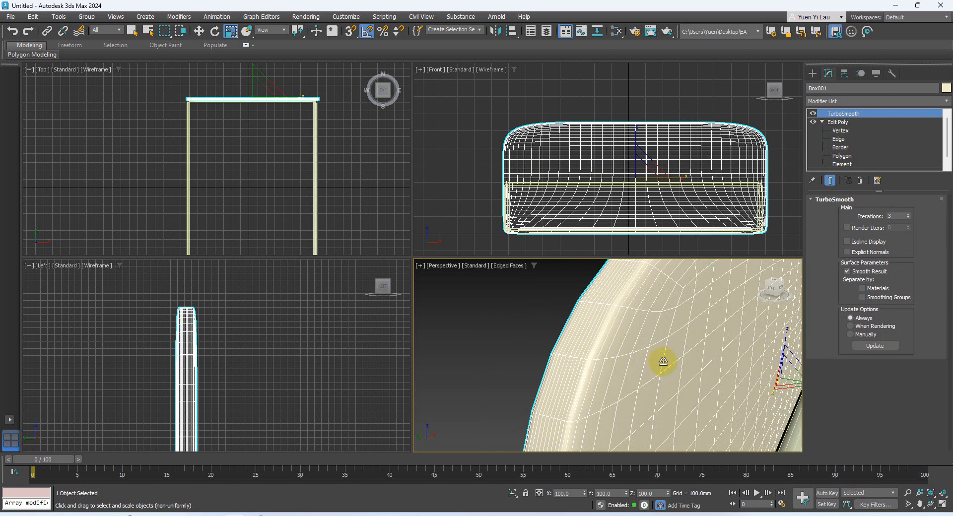
{"action": "middle_click_drag", "start_coordinate": [668, 376], "coordinate": [557, 368]}
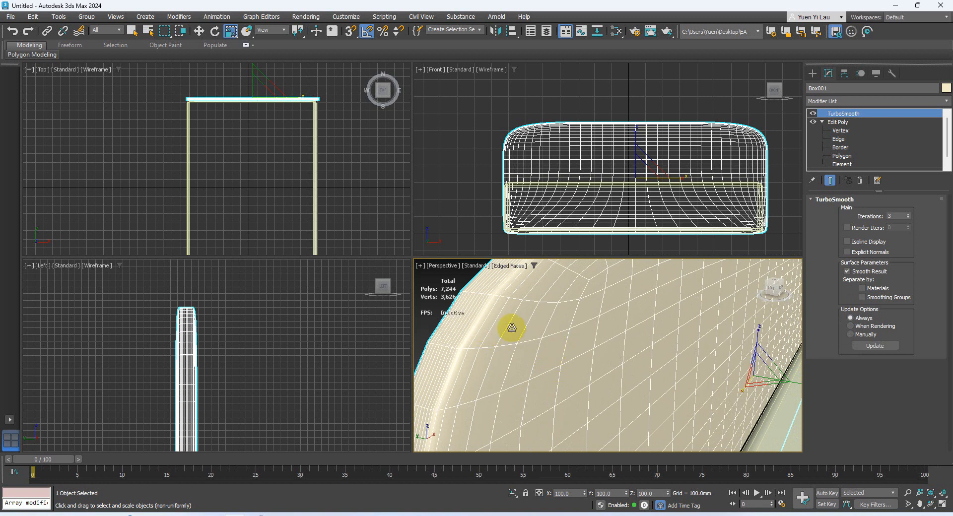
{"action": "middle_click_drag", "start_coordinate": [511, 325], "coordinate": [590, 344]}
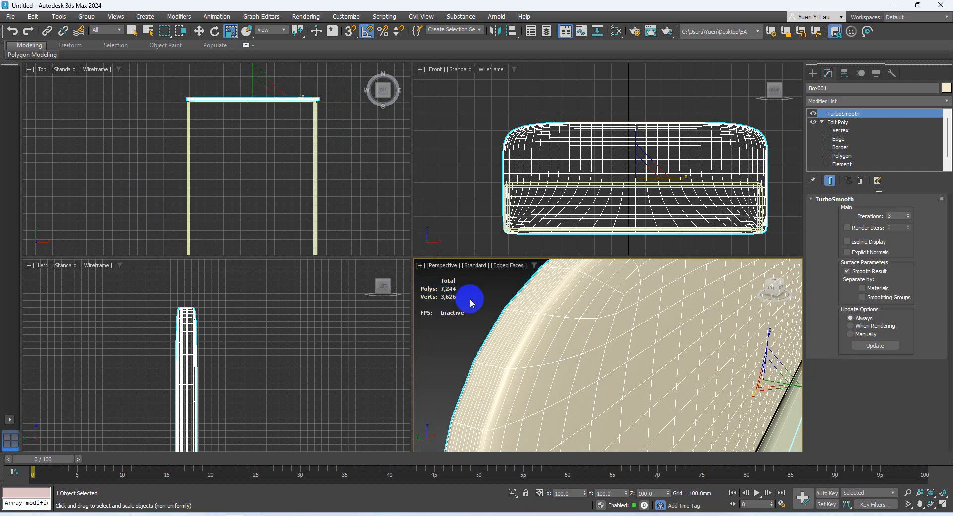
{"action": "middle_click_drag", "start_coordinate": [634, 376], "coordinate": [714, 414]}
{"action": "scroll", "coordinate": [715, 413], "scroll_direction": "down", "scroll_amount": 5}
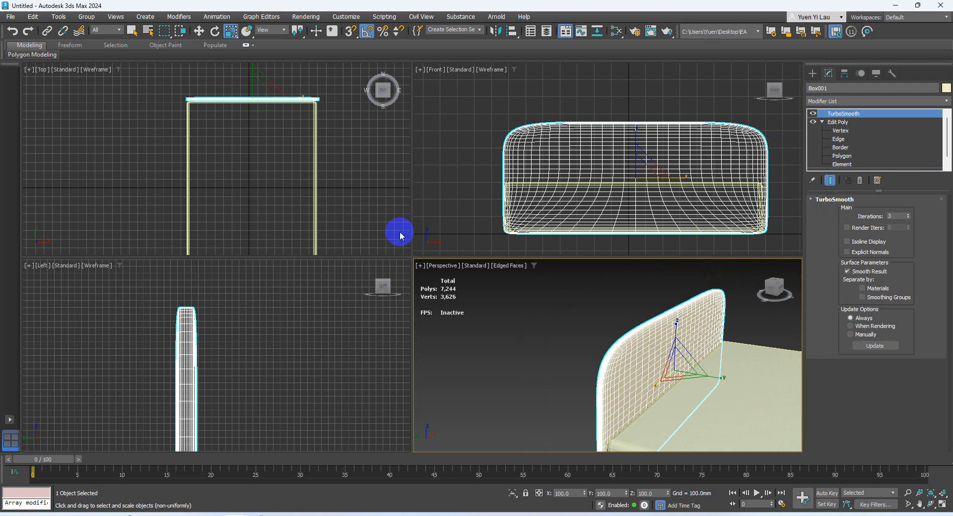
Step: Clone the headboard as one independent copy moved along the bed's length to just beyond the mattress's foot end
{"action": "left_click", "coordinate": [213, 125]}
{"action": "scroll", "coordinate": [191, 93], "scroll_direction": "up", "scroll_amount": 3}
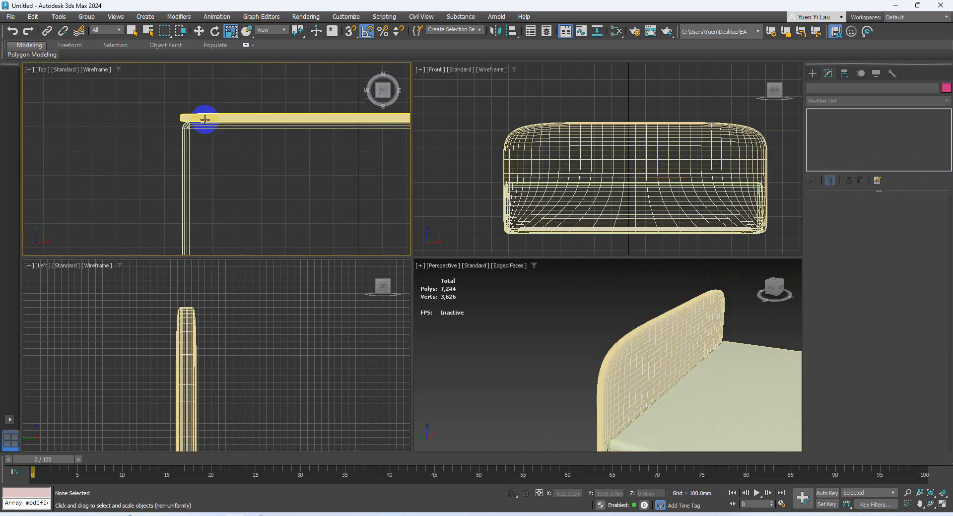
{"action": "left_click", "coordinate": [213, 117]}
{"action": "middle_click_drag", "start_coordinate": [200, 149], "coordinate": [270, 186]}
{"action": "middle_click_drag", "start_coordinate": [263, 341], "coordinate": [124, 319]}
{"action": "left_click", "coordinate": [198, 31]}
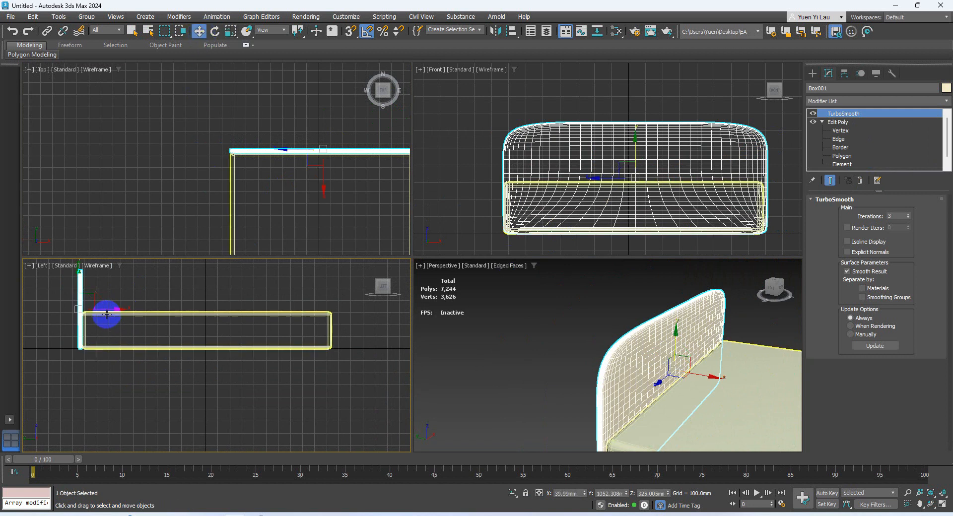
{"action": "left_click_drag", "start_coordinate": [106, 308], "coordinate": [365, 330], "text": "shift"}
{"action": "left_click", "coordinate": [440, 240]}
{"action": "left_click", "coordinate": [482, 287]}
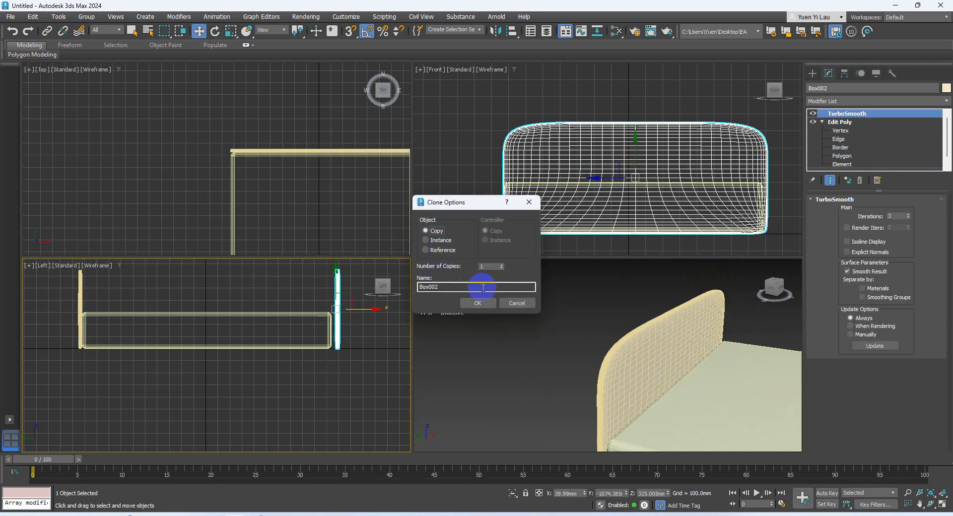
{"action": "left_click", "coordinate": [480, 303]}
{"action": "mouse_move", "coordinate": [530, 359]}
{"action": "middle_mouse_down", "text": "alt"}
{"action": "mouse_move", "coordinate": [472, 346]}
{"action": "mouse_move", "coordinate": [706, 398]}
{"action": "middle_mouse_up", "text": "alt"}
{"action": "middle_click_drag", "start_coordinate": [606, 350], "coordinate": [632, 353], "text": "alt"}
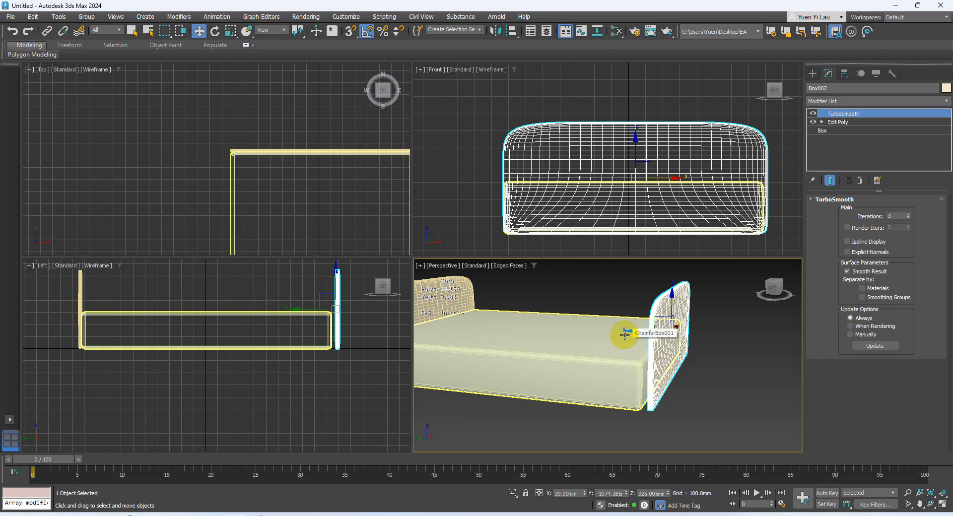
Step: Align the copied board to the mattress in Y only, matching its maximum to the mattress's minimum
{"action": "left_click", "coordinate": [512, 30]}
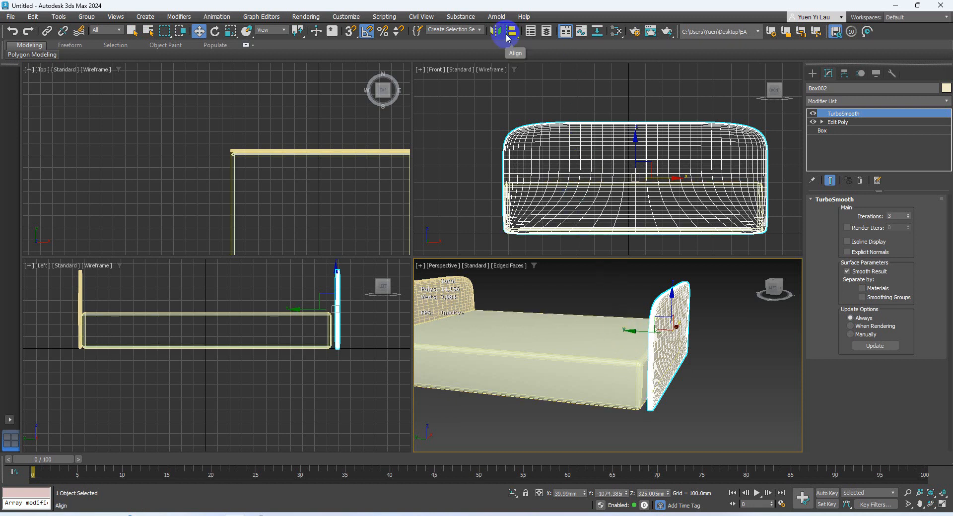
{"action": "left_click", "coordinate": [541, 365]}
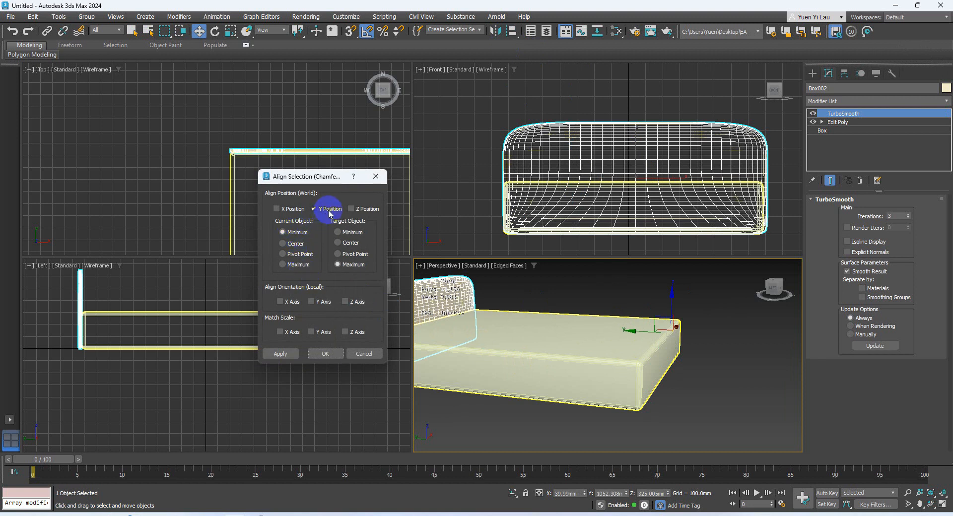
{"action": "left_click", "coordinate": [300, 265]}
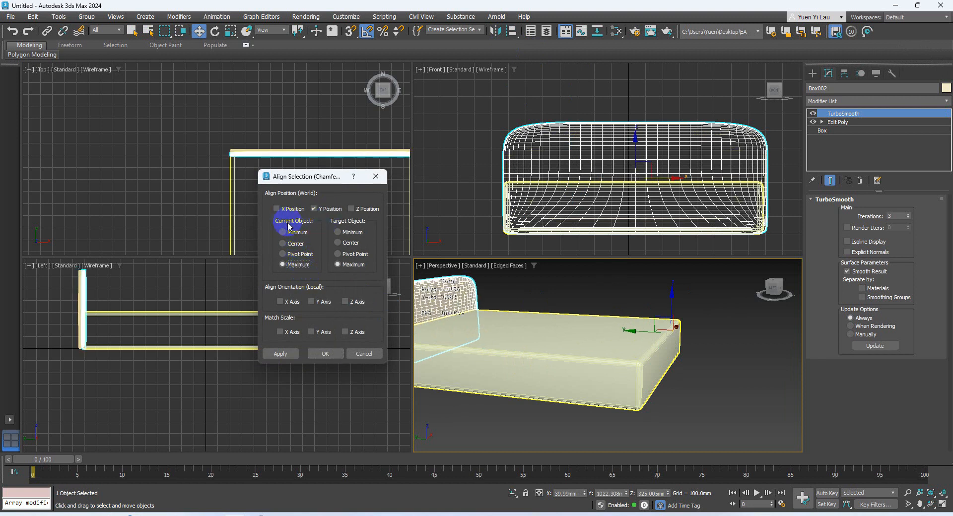
{"action": "left_click", "coordinate": [338, 232]}
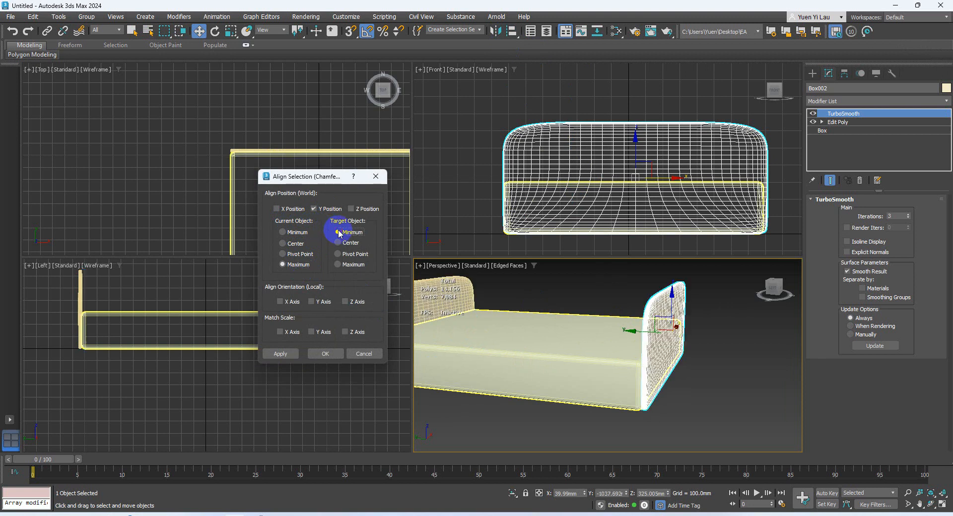
{"action": "left_click", "coordinate": [325, 353]}
{"action": "middle_click_drag", "start_coordinate": [662, 415], "coordinate": [724, 362], "text": "alt"}
{"action": "left_click", "coordinate": [724, 362]}
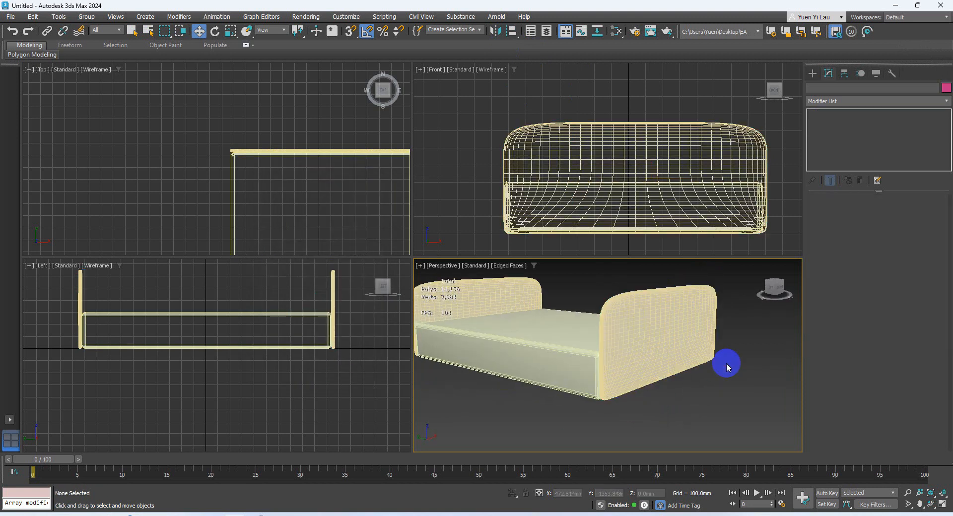
Step: Open the headboard's base Box parameters, continuing despite the dependent Edit Poly modifier
{"action": "left_click", "coordinate": [685, 326]}
{"action": "left_click", "coordinate": [824, 130]}
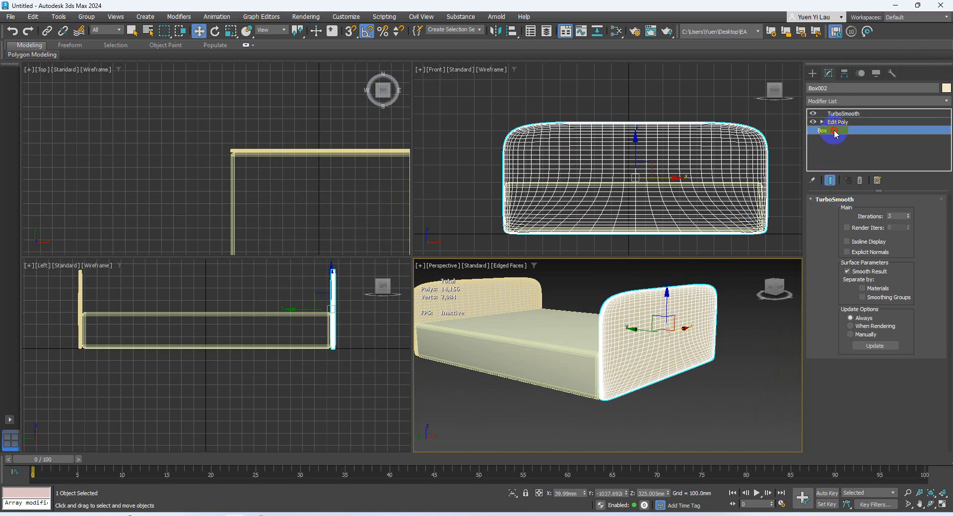
{"action": "left_click", "coordinate": [528, 287]}
{"action": "left_click", "coordinate": [526, 287]}
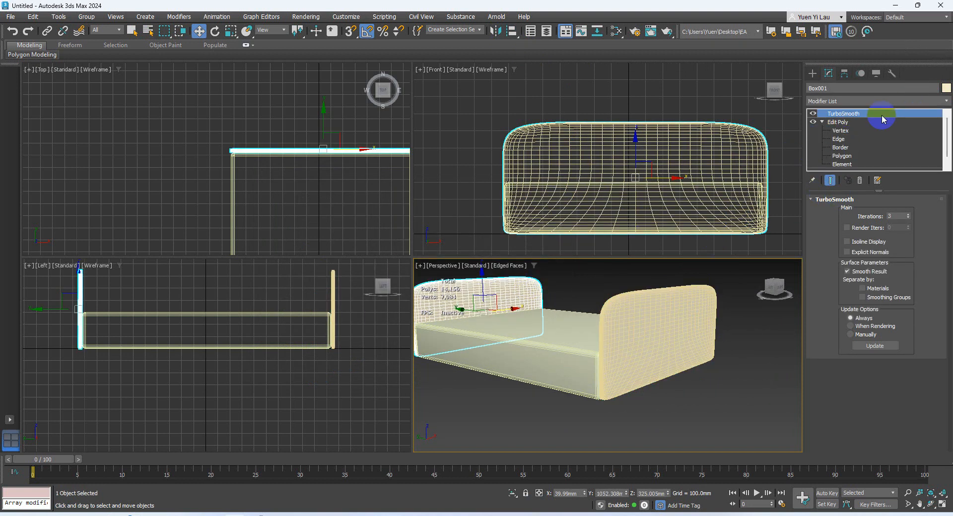
{"action": "scroll", "coordinate": [847, 143], "scroll_direction": "down", "scroll_amount": 1}
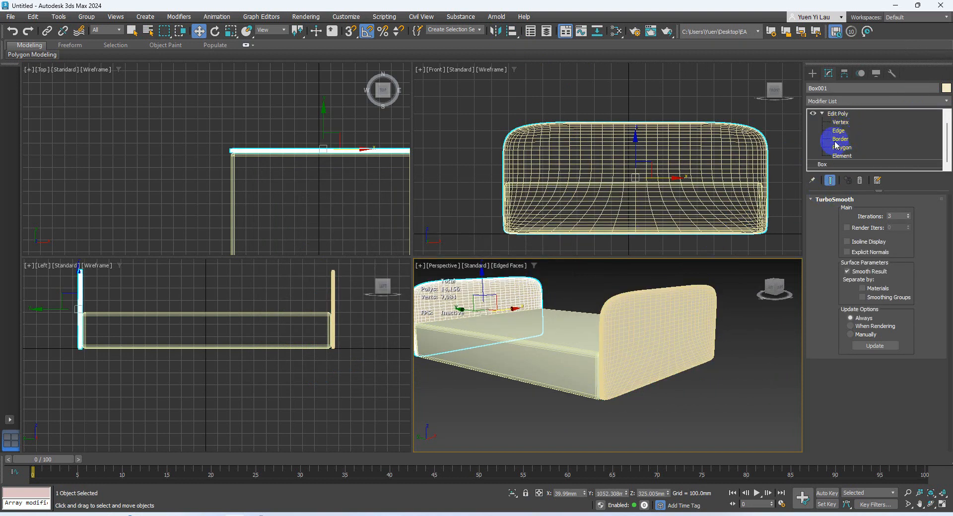
{"action": "left_click", "coordinate": [846, 122]}
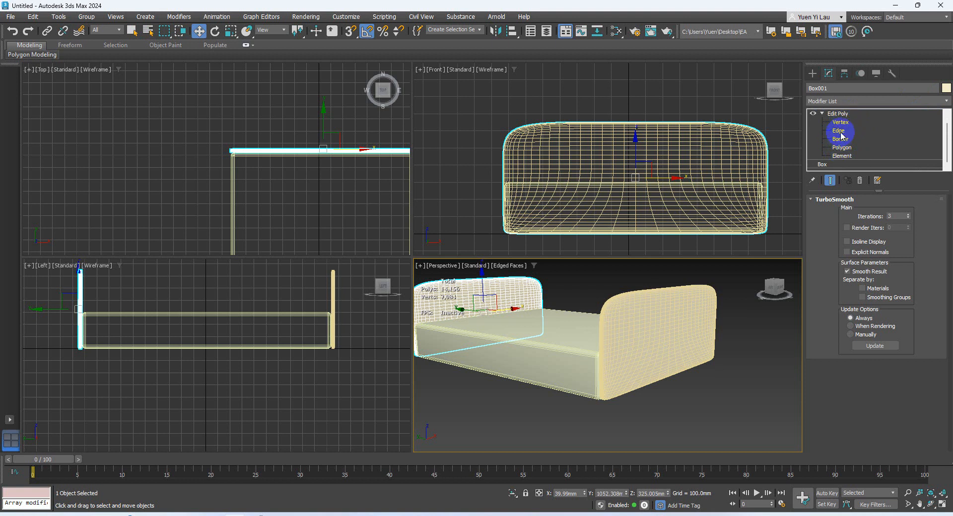
{"action": "left_click", "coordinate": [832, 164]}
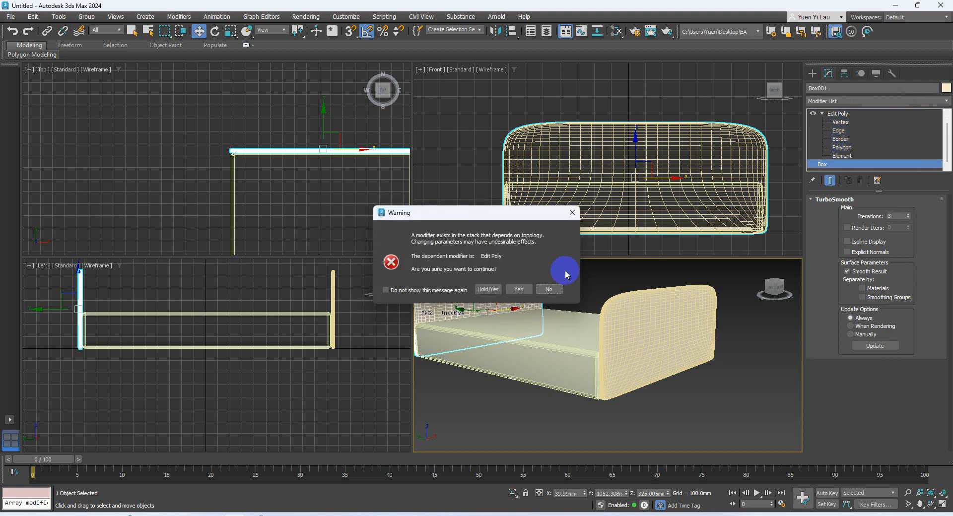
{"action": "left_click", "coordinate": [527, 287]}
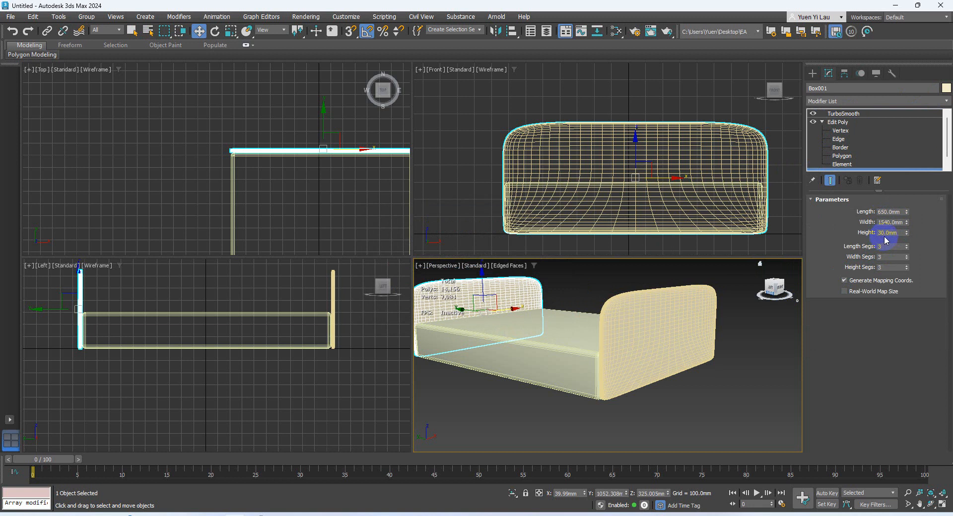
Step: Try a length of 200 mm on the headboard's base box, and undo that change
{"action": "left_click", "coordinate": [893, 208]}
{"action": "left_click_drag", "start_coordinate": [884, 212], "coordinate": [823, 200]}
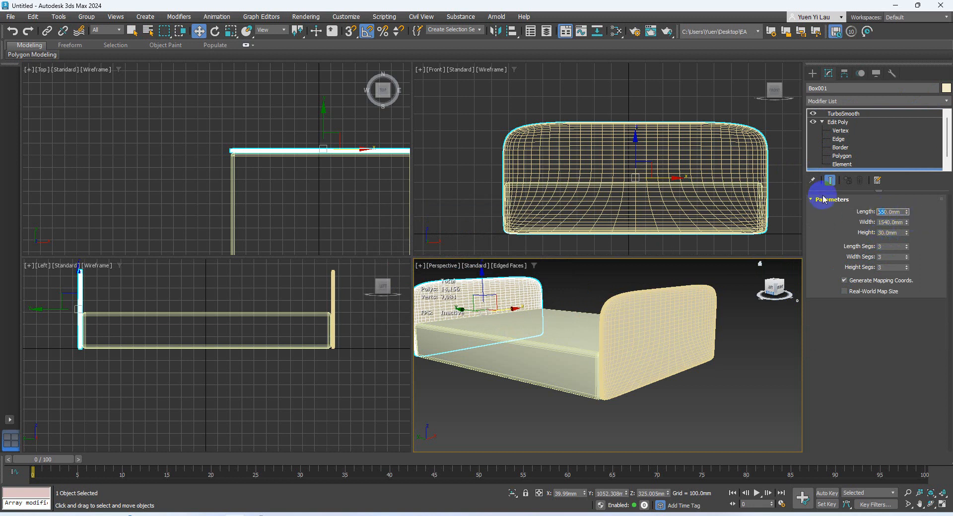
{"action": "type", "text": "20"}
{"action": "key", "text": "Return"}
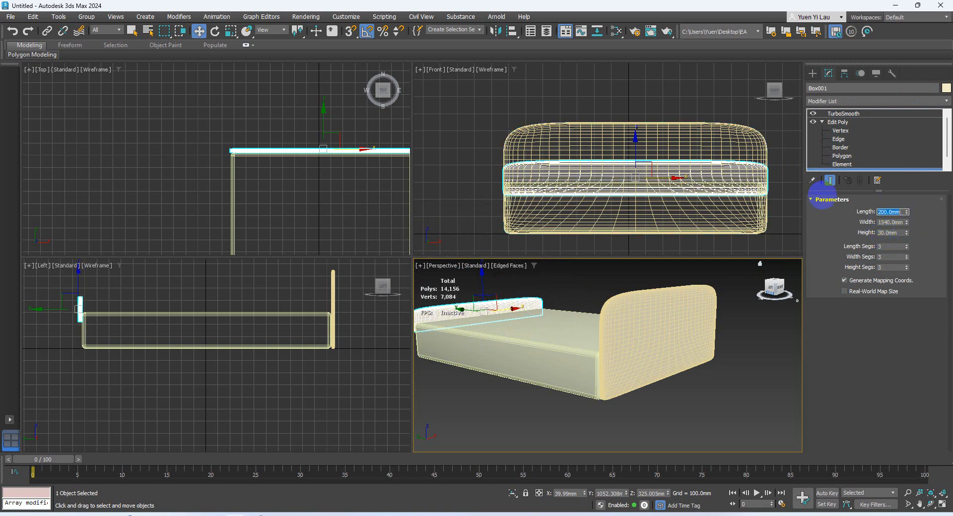
{"action": "middle_click_drag", "start_coordinate": [521, 351], "coordinate": [620, 371], "text": "alt"}
{"action": "key", "text": "ctrl+z"}
Step: Set the base box length of the copied board at the mattress's foot end to 200 mm
{"action": "left_click", "coordinate": [708, 293]}
{"action": "middle_click_drag", "start_coordinate": [710, 303], "coordinate": [670, 323], "text": "alt"}
{"action": "left_click", "coordinate": [830, 131]}
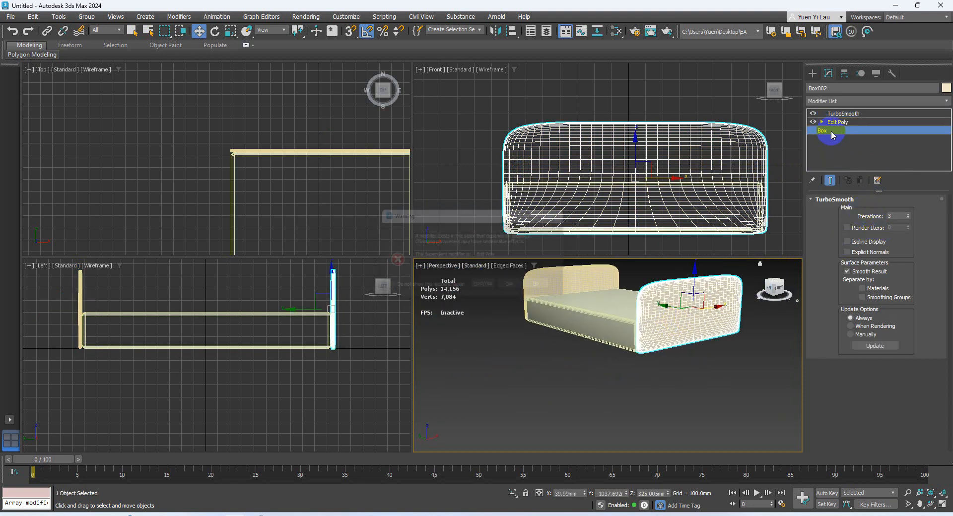
{"action": "left_click", "coordinate": [548, 284]}
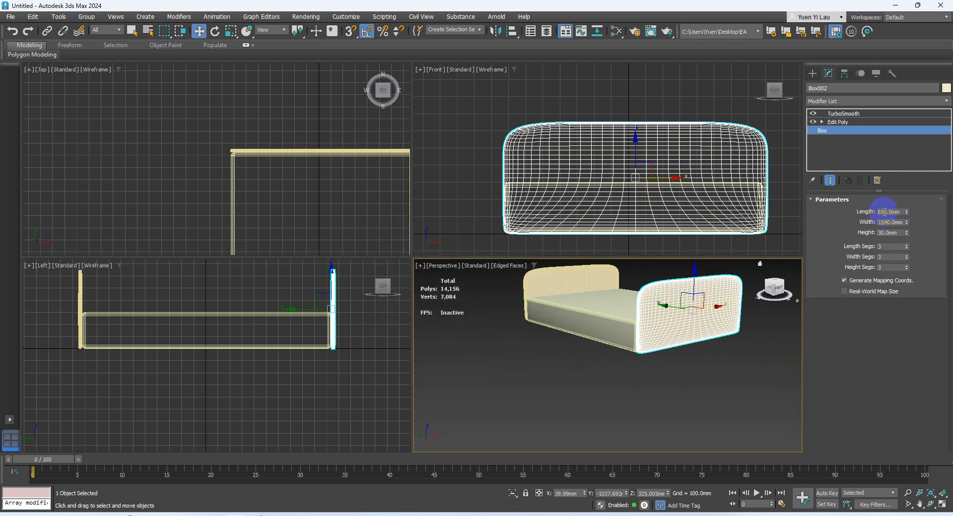
{"action": "type", "text": "0"}
{"action": "key", "text": "Return"}
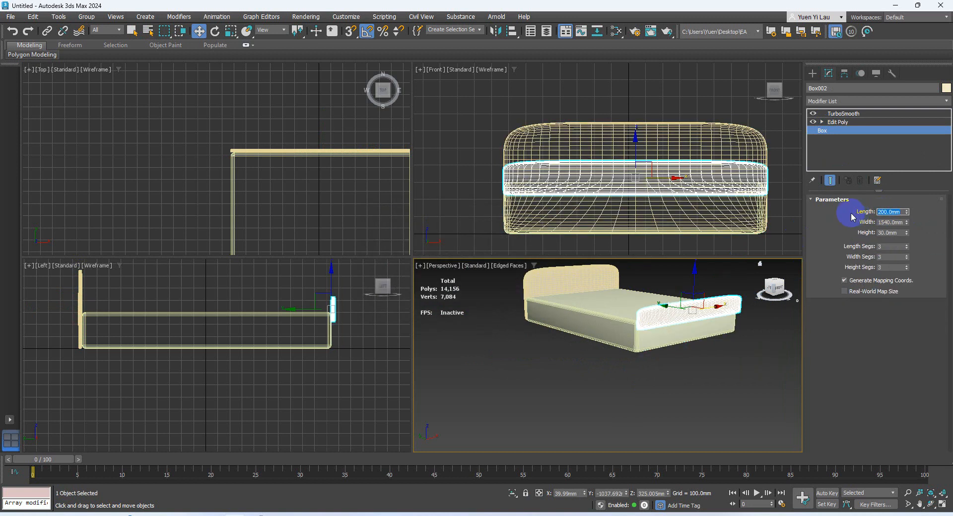
Step: Check the footboard and leg heights in the SLATTUM dimension drawing in the browser, and return to 3ds Max
{"action": "mouse_move", "coordinate": [255, 514]}
{"action": "left_click", "coordinate": [218, 471]}
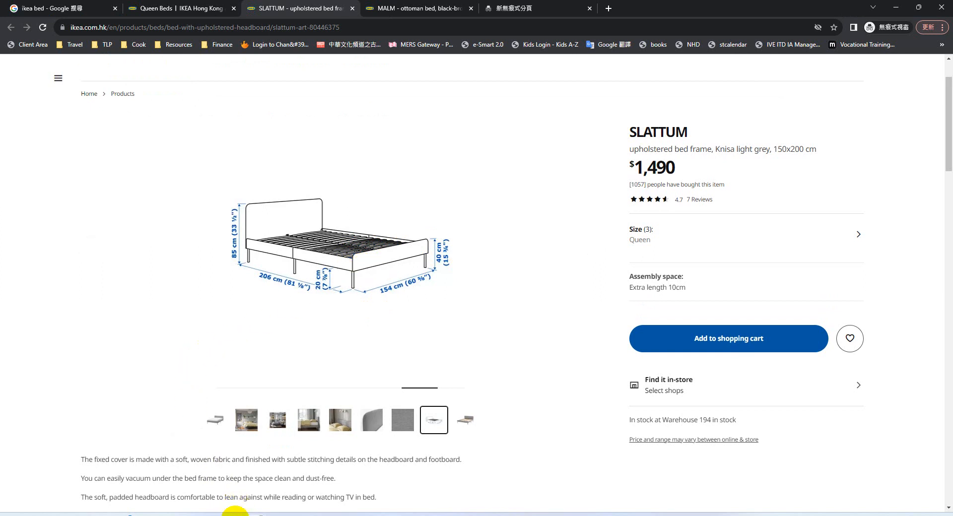
{"action": "mouse_move", "coordinate": [237, 512]}
{"action": "left_click", "coordinate": [249, 482]}
Step: Turn off the footboard's TurboSmooth display and scale its two inner vertex columns apart along X toward the board's ends
{"action": "left_click", "coordinate": [845, 130]}
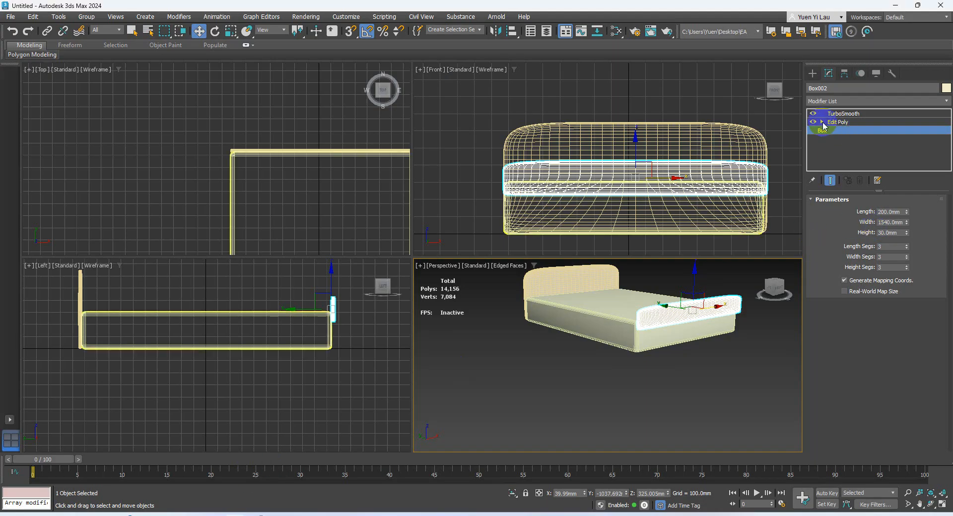
{"action": "left_click", "coordinate": [823, 122]}
{"action": "left_click", "coordinate": [840, 131]}
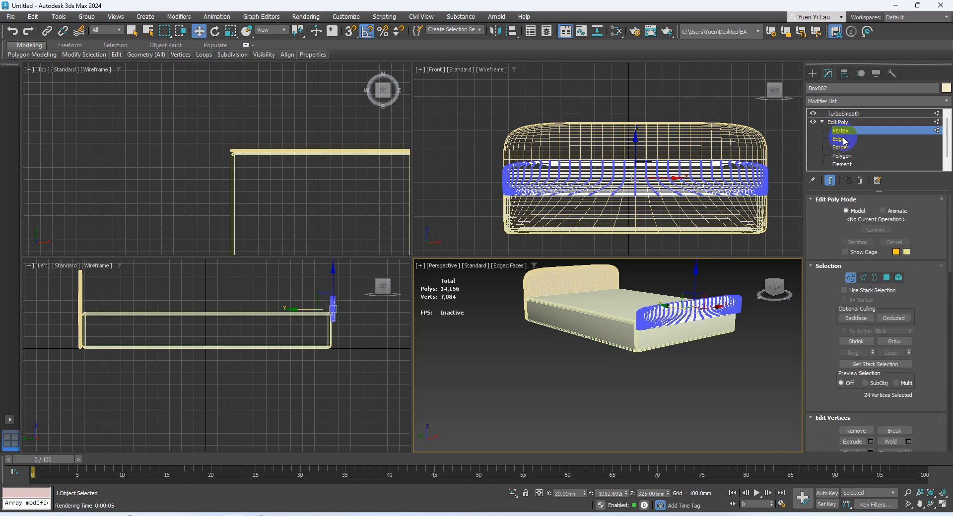
{"action": "left_click", "coordinate": [812, 114]}
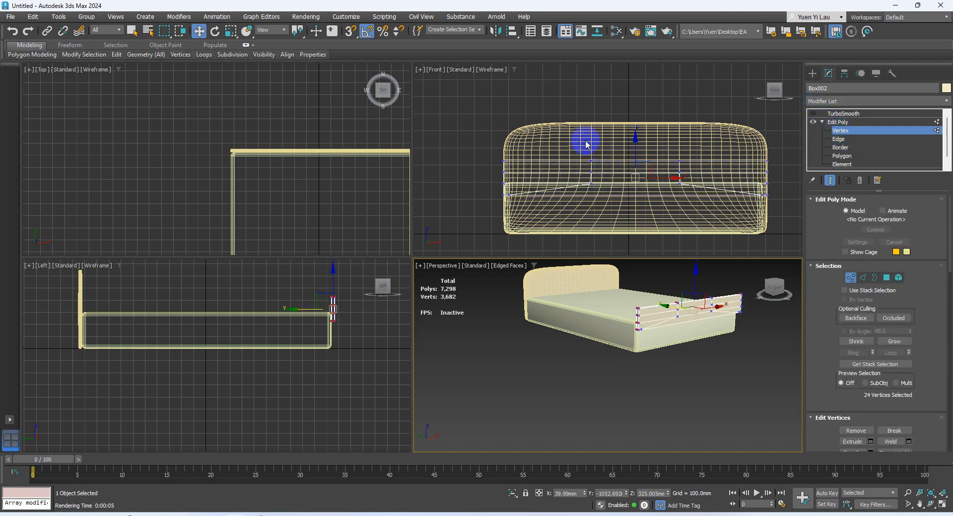
{"action": "right_click", "coordinate": [671, 187]}
{"action": "left_click_drag", "start_coordinate": [671, 187], "coordinate": [696, 200]}
{"action": "key", "text": "e"}
{"action": "key", "text": "r"}
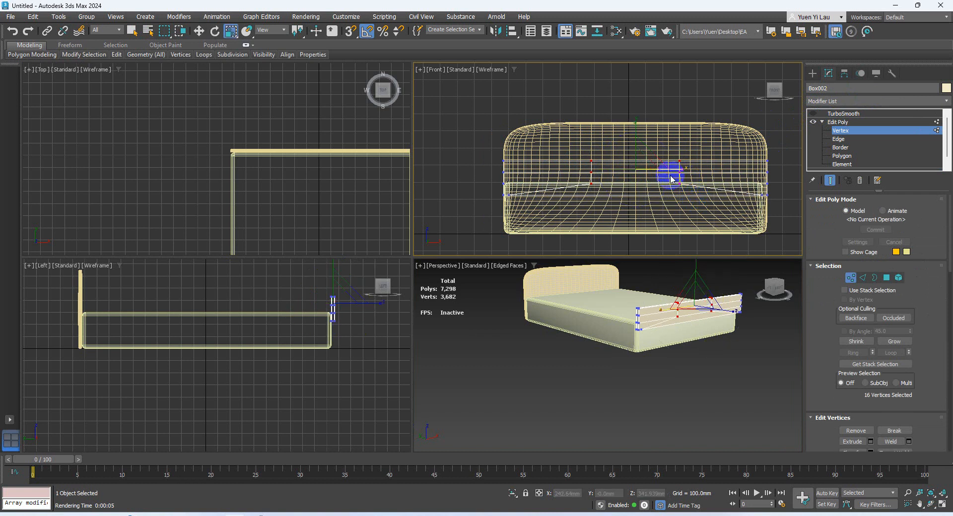
{"action": "mouse_move", "coordinate": [572, 148]}
{"action": "left_mouse_down"}
{"action": "mouse_move", "coordinate": [682, 195]}
{"action": "mouse_move", "coordinate": [680, 167]}
{"action": "mouse_move", "coordinate": [668, 174]}
{"action": "mouse_move", "coordinate": [698, 178]}
{"action": "left_mouse_up"}
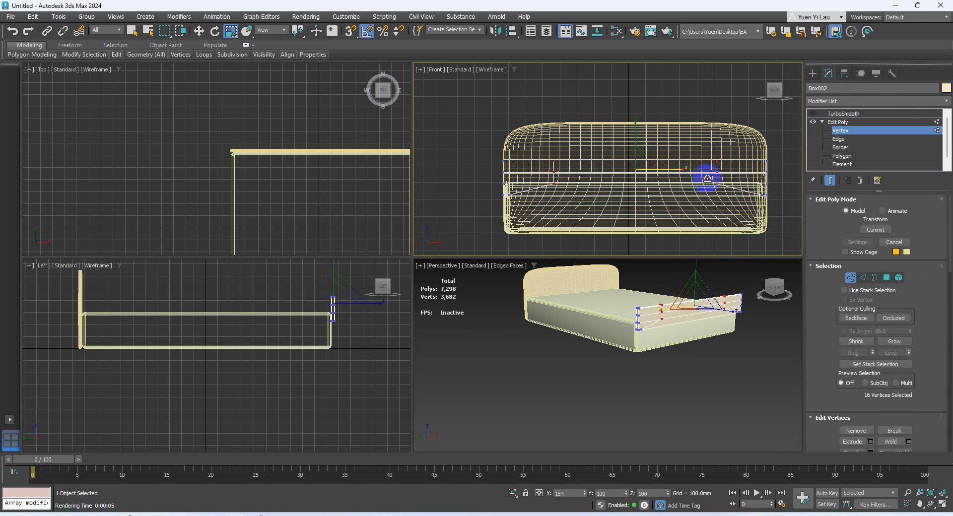
Step: Turn TurboSmooth back on, compare the footboard's cage with its smoothed result, and leave the vertex level
{"action": "left_click", "coordinate": [853, 115]}
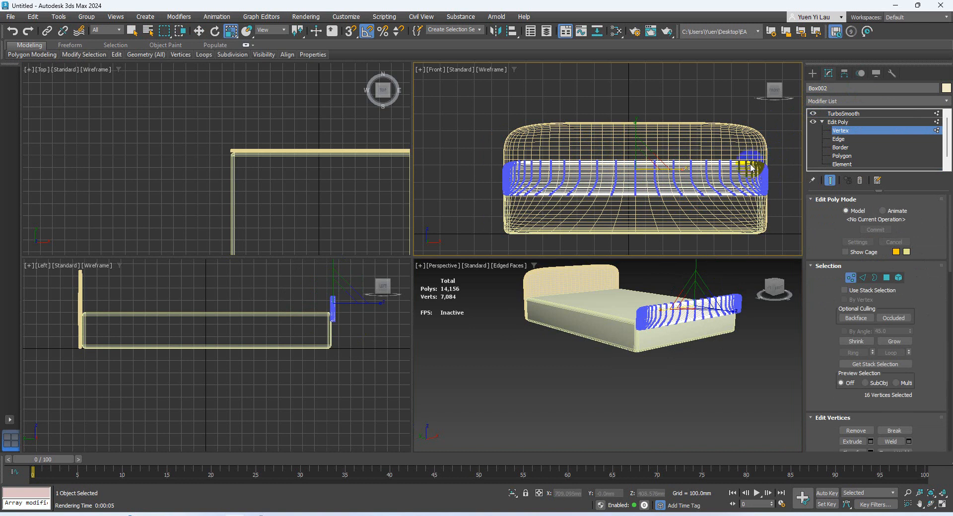
{"action": "left_click", "coordinate": [829, 184]}
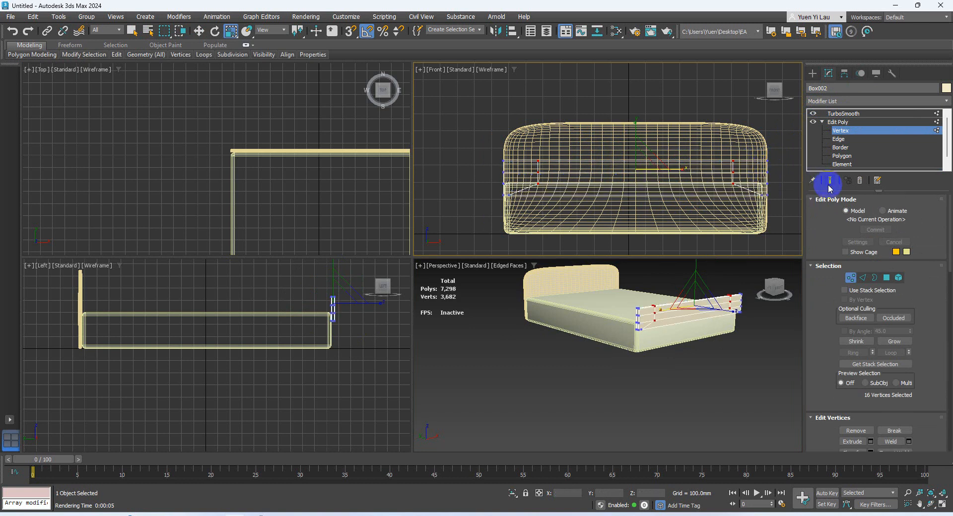
{"action": "left_click", "coordinate": [831, 184]}
{"action": "left_click", "coordinate": [830, 183]}
{"action": "left_click", "coordinate": [830, 183]}
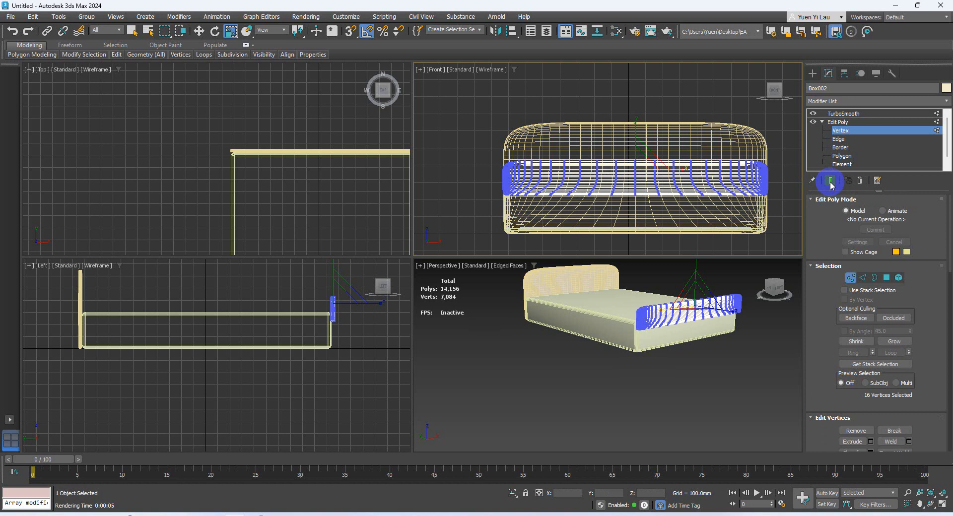
{"action": "left_click", "coordinate": [831, 182]}
{"action": "left_click", "coordinate": [830, 183]}
{"action": "left_click", "coordinate": [860, 131]}
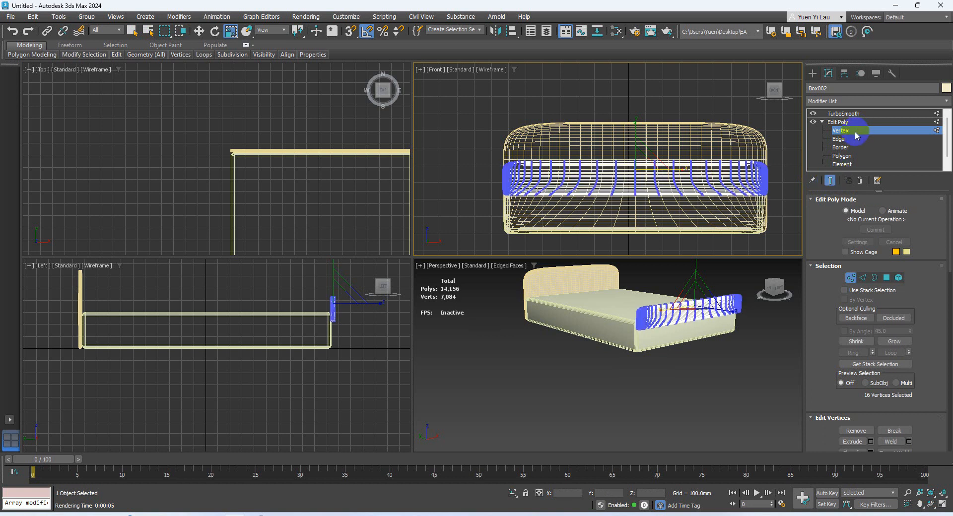
{"action": "left_click", "coordinate": [855, 132]}
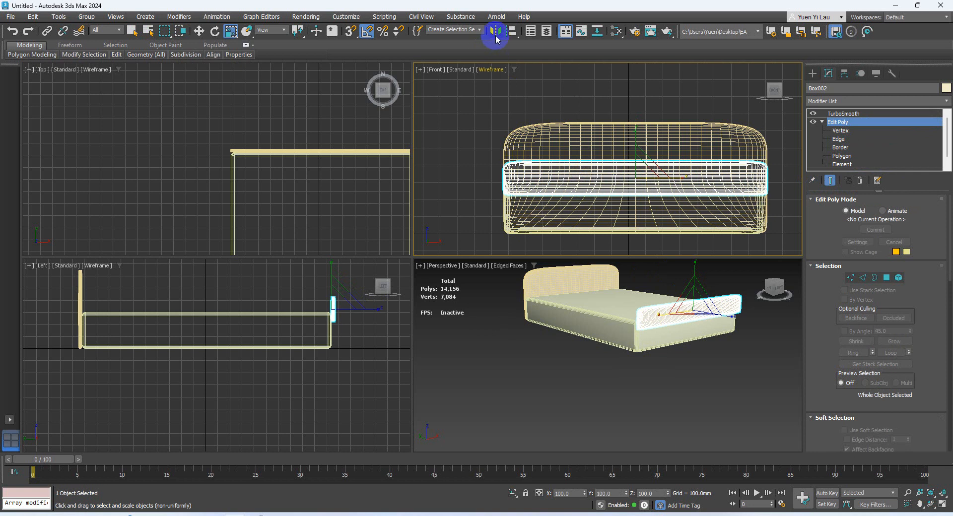
Step: Align the footboard to the mattress in Y and Z, matching minimum to minimum, and clear the selection
{"action": "left_click", "coordinate": [512, 31]}
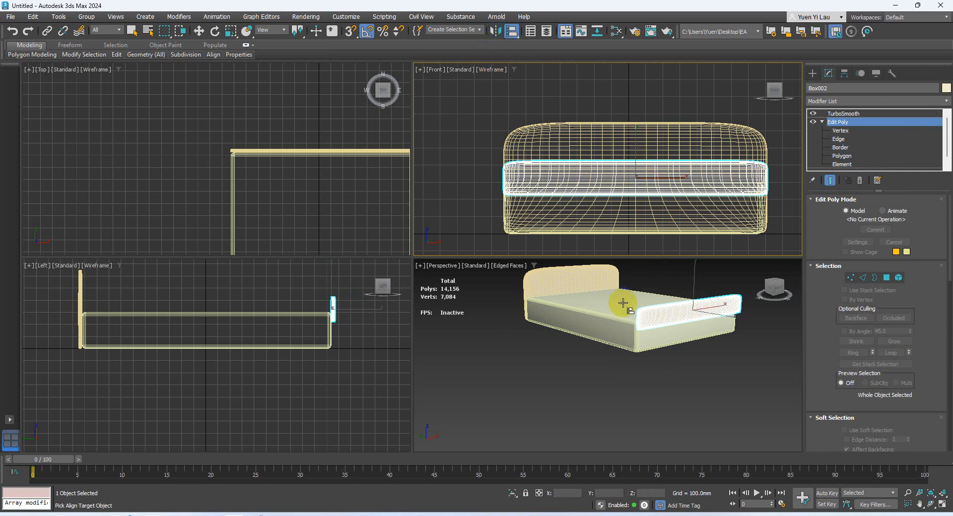
{"action": "left_click", "coordinate": [620, 304]}
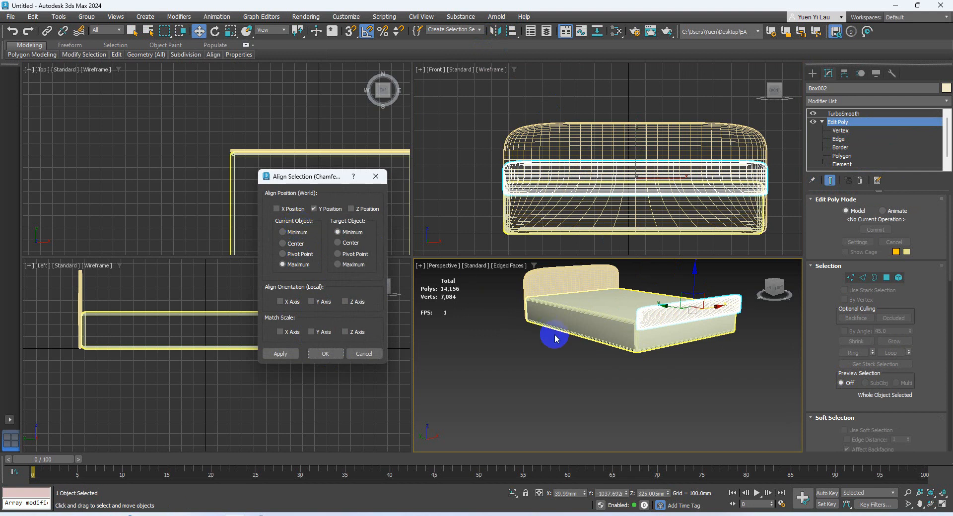
{"action": "left_click", "coordinate": [361, 209]}
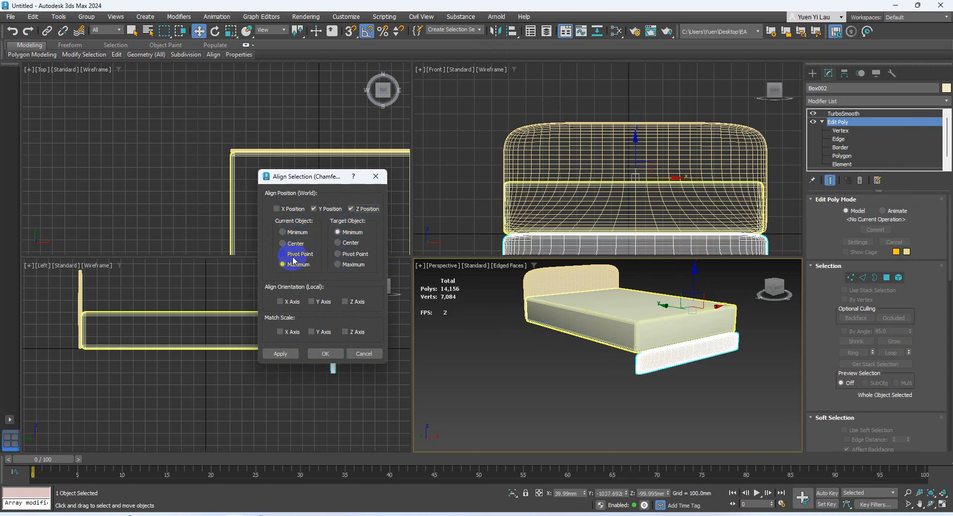
{"action": "left_click", "coordinate": [297, 234]}
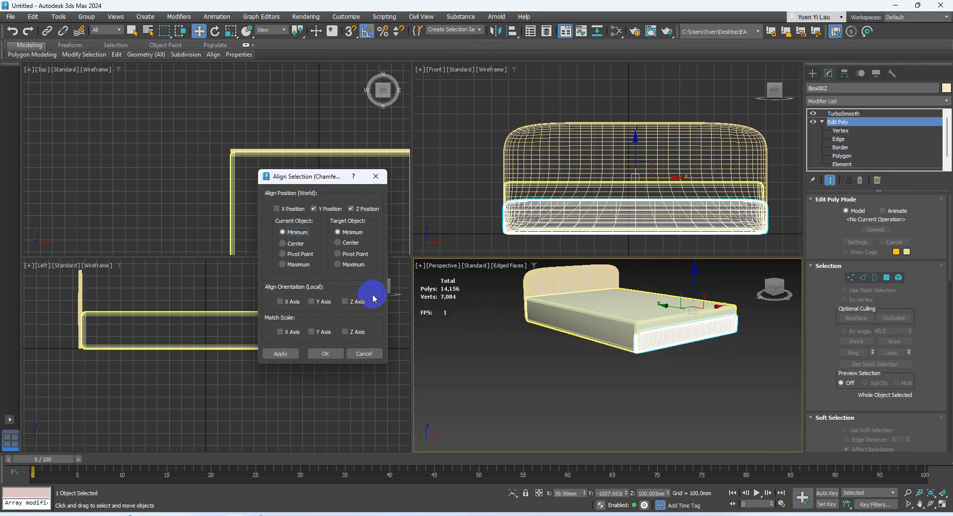
{"action": "left_click", "coordinate": [325, 355]}
{"action": "left_click", "coordinate": [584, 363]}
{"action": "middle_click_drag", "start_coordinate": [601, 357], "coordinate": [642, 329], "text": "alt"}
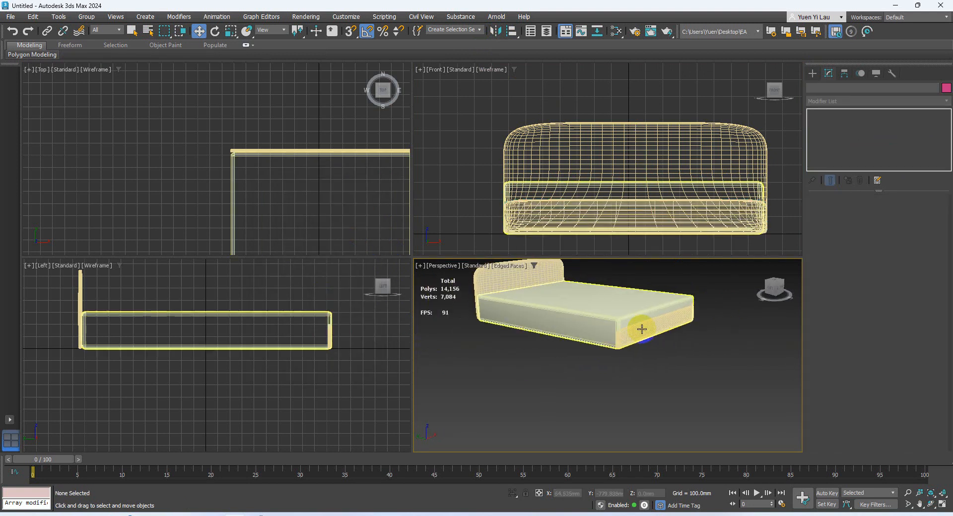
Step: Create an independent copy of the footboard rotated -90 degrees about the vertical axis, using angle snap
{"action": "left_click", "coordinate": [642, 329]}
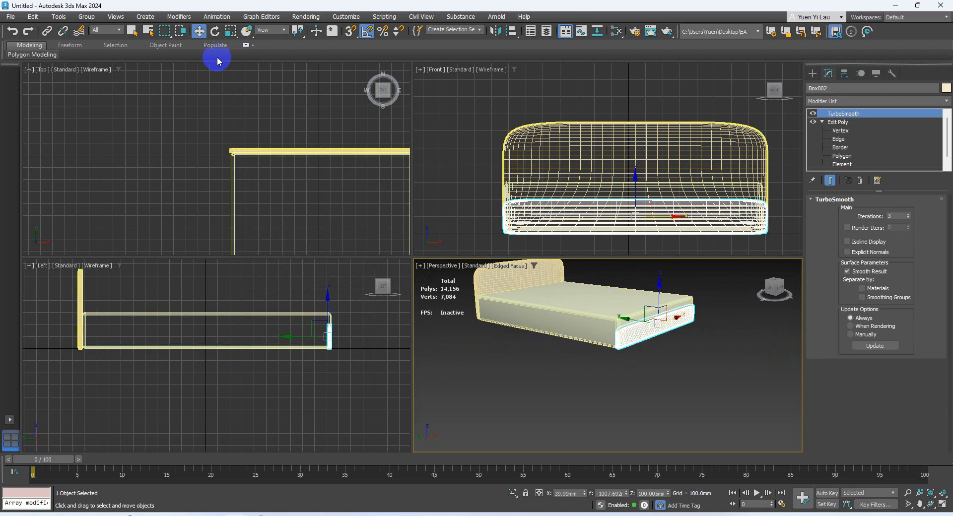
{"action": "left_click", "coordinate": [215, 30]}
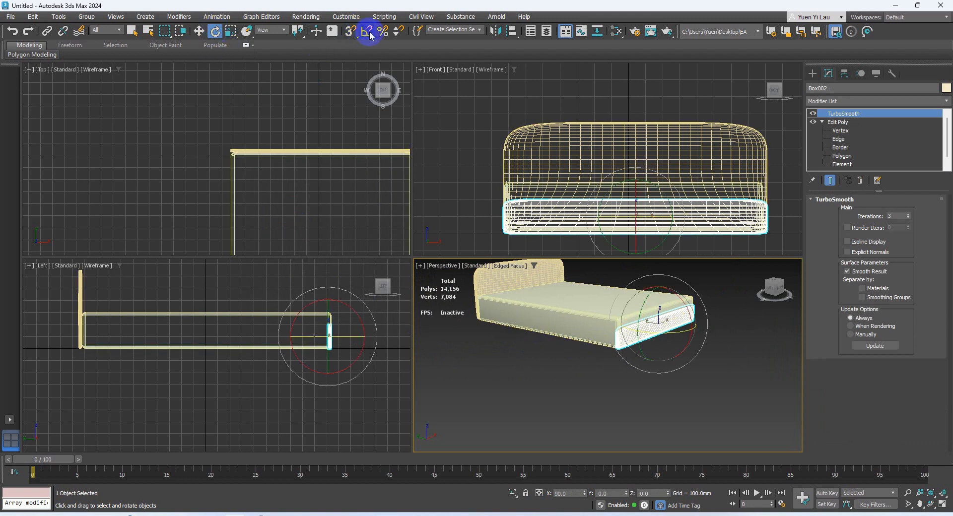
{"action": "left_click", "coordinate": [369, 32]}
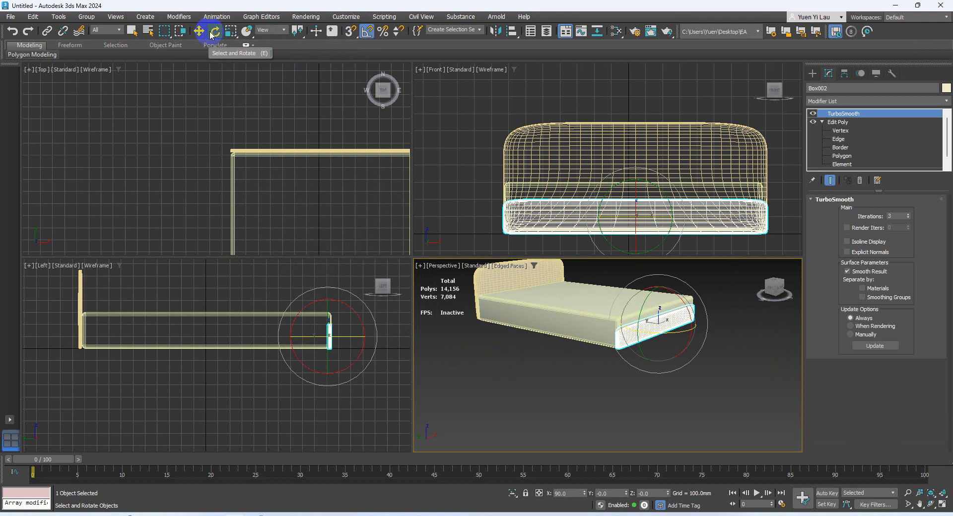
{"action": "scroll", "coordinate": [286, 143], "scroll_direction": "down", "scroll_amount": 5}
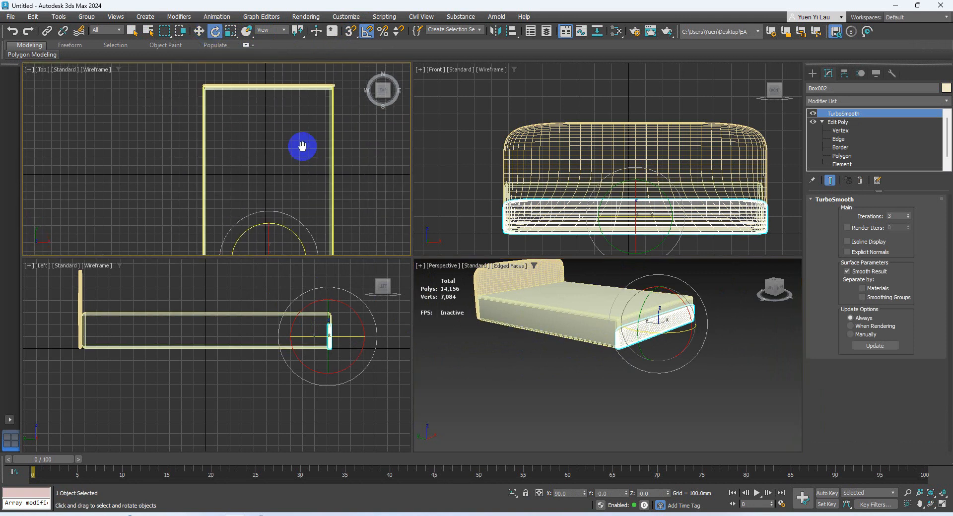
{"action": "mouse_move", "coordinate": [286, 175]}
{"action": "left_mouse_down", "text": "shift"}
{"action": "mouse_move", "coordinate": [284, 229]}
{"action": "mouse_move", "coordinate": [271, 243]}
{"action": "mouse_move", "coordinate": [300, 185]}
{"action": "mouse_move", "coordinate": [228, 270]}
{"action": "mouse_move", "coordinate": [330, 162]}
{"action": "mouse_move", "coordinate": [326, 195]}
{"action": "mouse_move", "coordinate": [331, 181]}
{"action": "left_mouse_up", "text": "shift"}
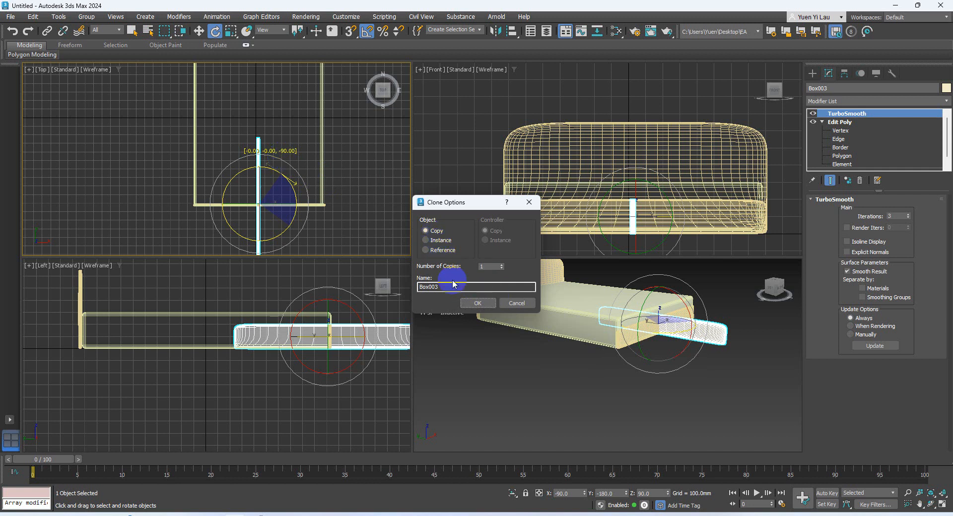
{"action": "left_click", "coordinate": [477, 303]}
Step: Move the rotated board copy out along the bed's long side, just outside the mattress on the negative X side
{"action": "left_click", "coordinate": [200, 33]}
{"action": "middle_click_drag", "start_coordinate": [266, 170], "coordinate": [276, 191]}
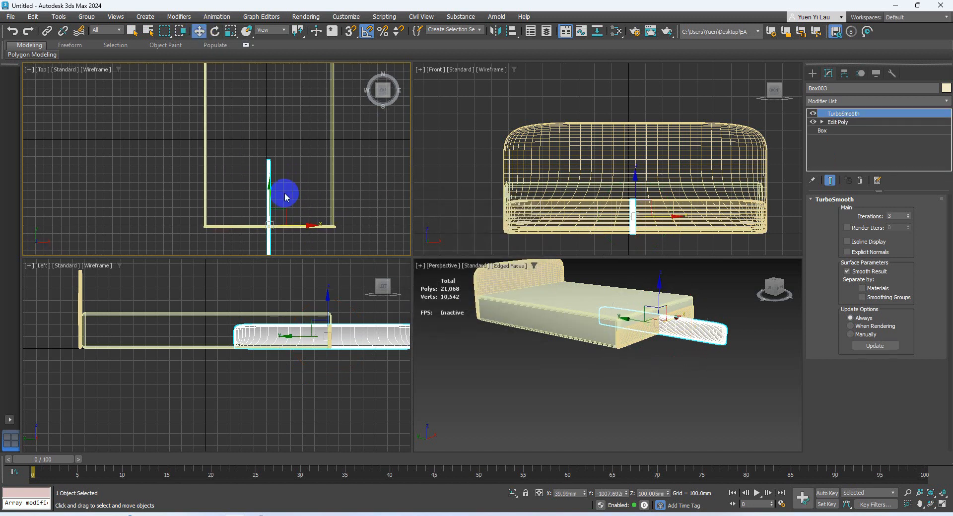
{"action": "mouse_move", "coordinate": [283, 213]}
{"action": "left_mouse_down"}
{"action": "mouse_move", "coordinate": [209, 70]}
{"action": "mouse_move", "coordinate": [209, 122]}
{"action": "left_mouse_up"}
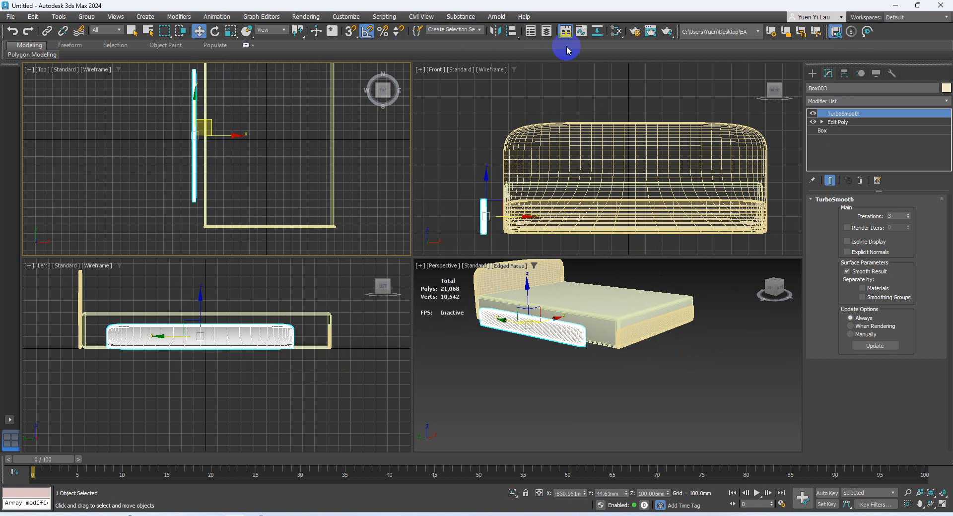
Step: Align the side board to the mattress in Y only, matching center to center
{"action": "left_click", "coordinate": [512, 31]}
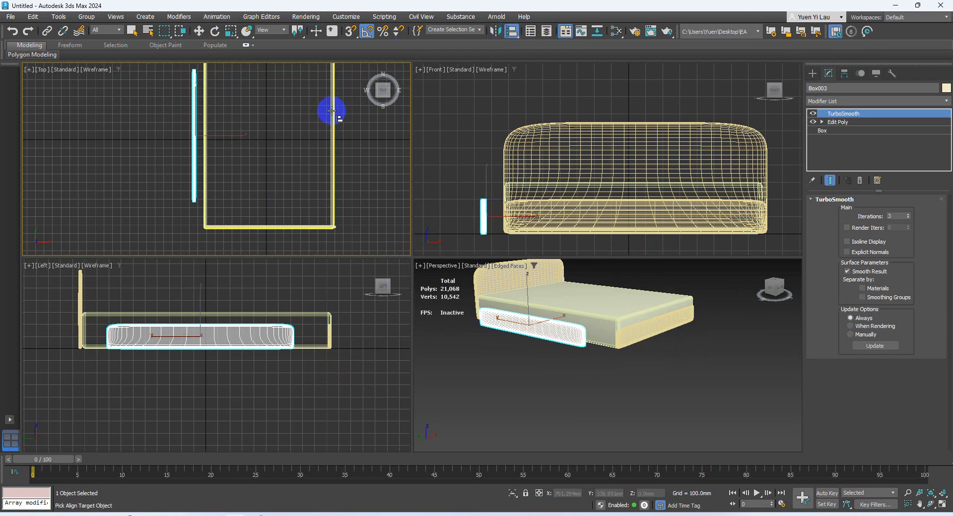
{"action": "left_click", "coordinate": [333, 113]}
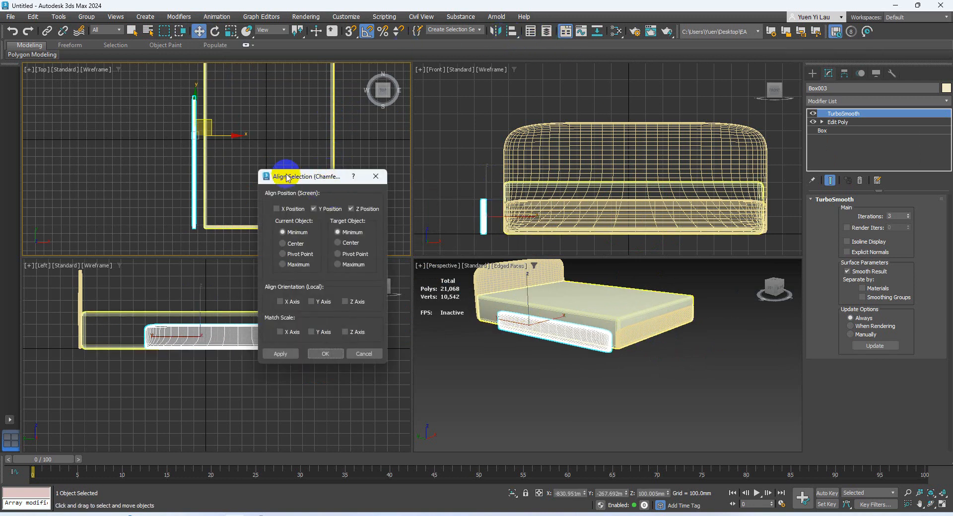
{"action": "left_click_drag", "start_coordinate": [298, 180], "coordinate": [523, 137]}
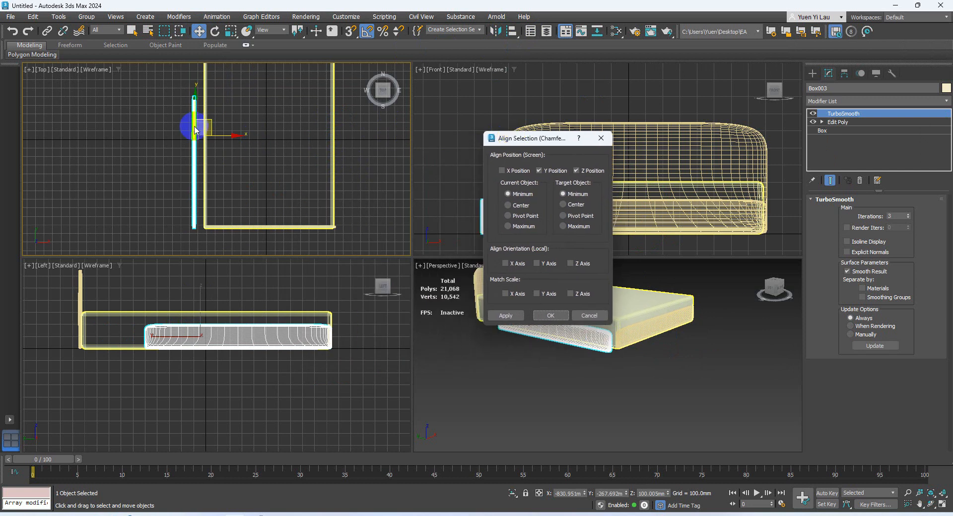
{"action": "left_click", "coordinate": [577, 171]}
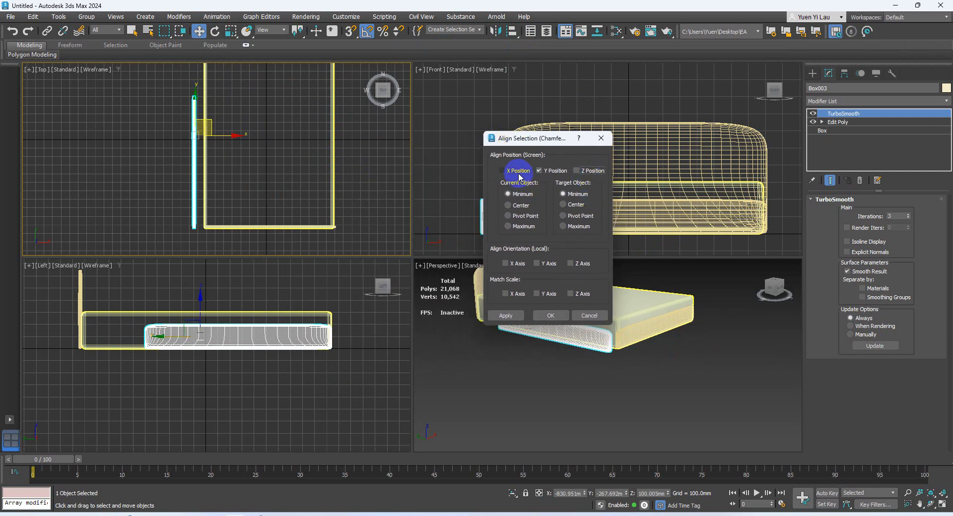
{"action": "left_click", "coordinate": [519, 206]}
{"action": "left_click", "coordinate": [575, 205]}
{"action": "left_click", "coordinate": [551, 316]}
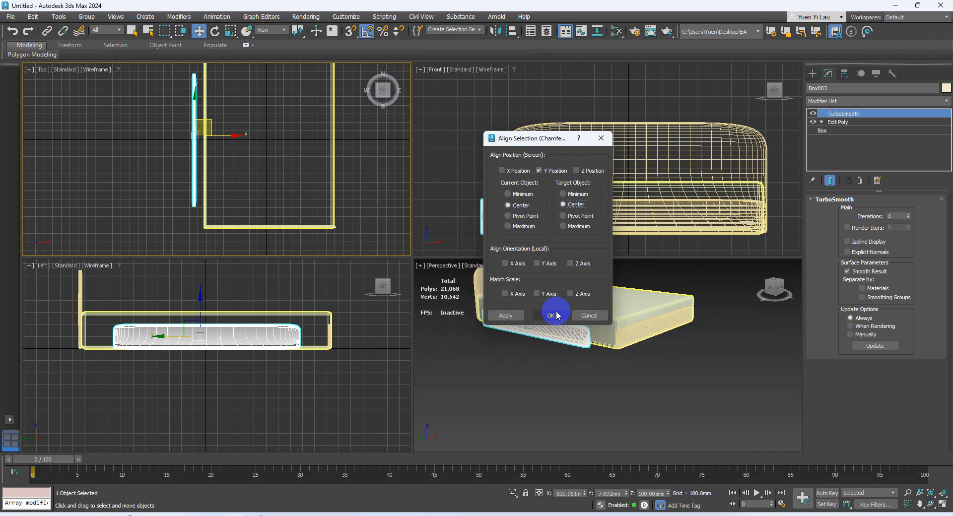
Step: Align the side board to the mattress in X only, matching its maximum to the mattress's minimum
{"action": "left_click", "coordinate": [507, 33]}
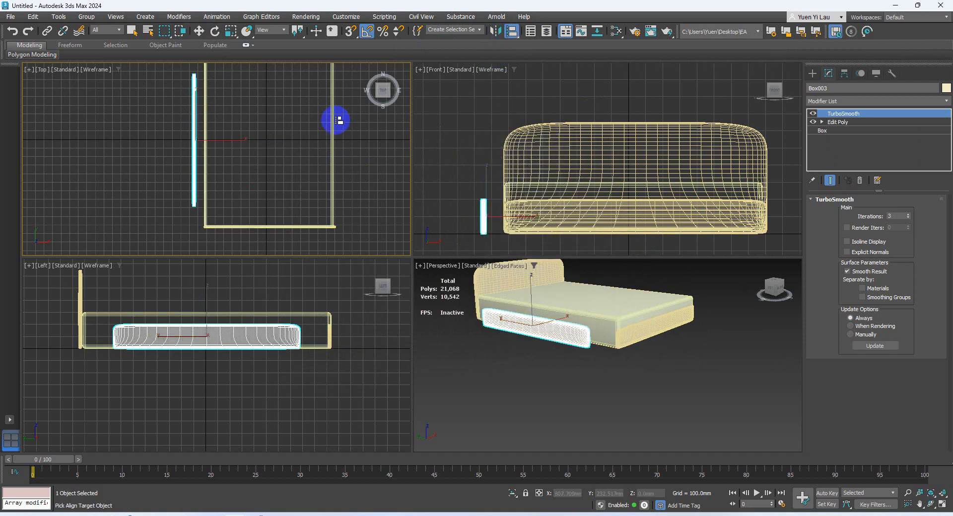
{"action": "left_click", "coordinate": [332, 120]}
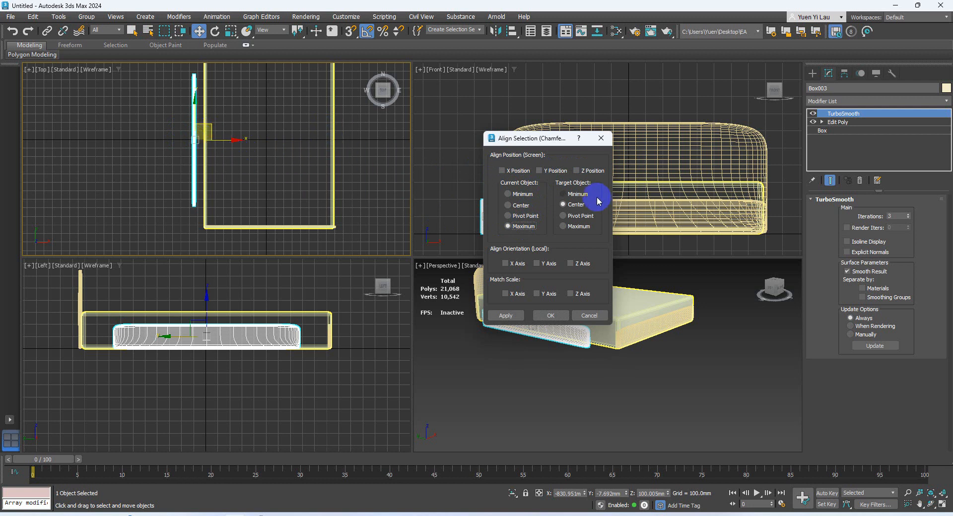
{"action": "left_click", "coordinate": [509, 171]}
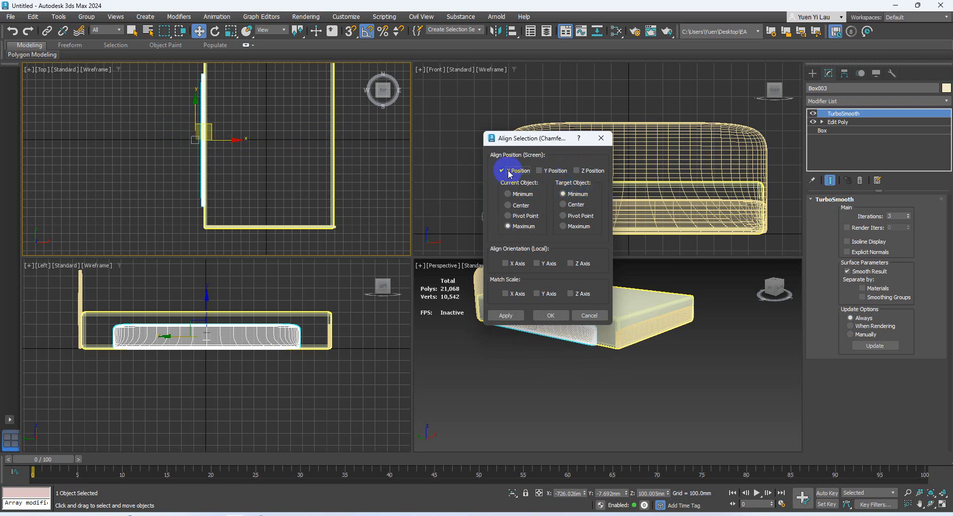
{"action": "left_click", "coordinate": [552, 316]}
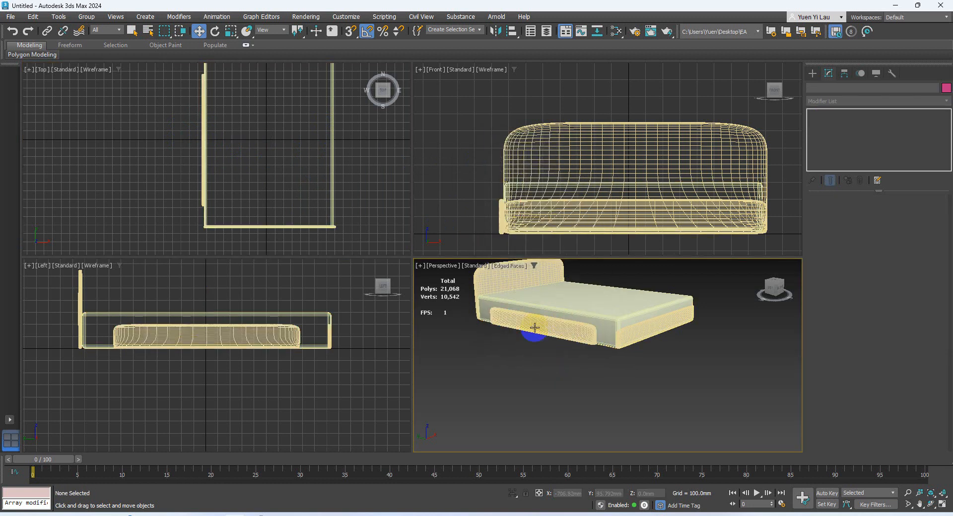
Step: Set the width of the side board's base box to 2060 mm
{"action": "left_click", "coordinate": [839, 131]}
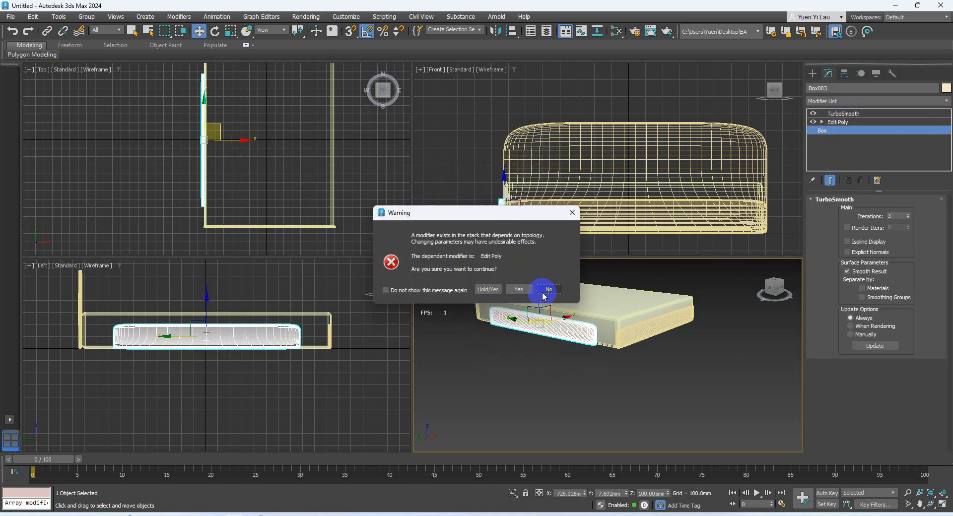
{"action": "left_click", "coordinate": [516, 287]}
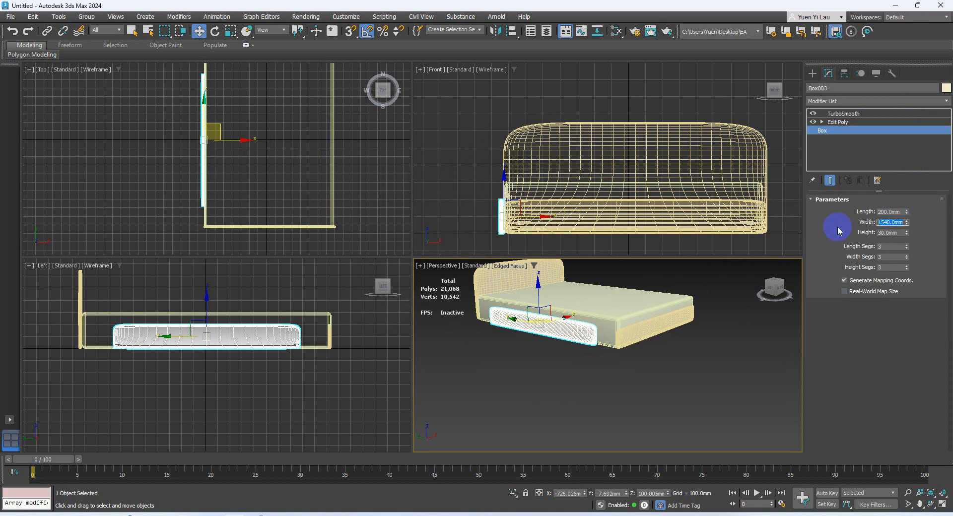
{"action": "type", "text": "2060"}
{"action": "key", "text": "Return"}
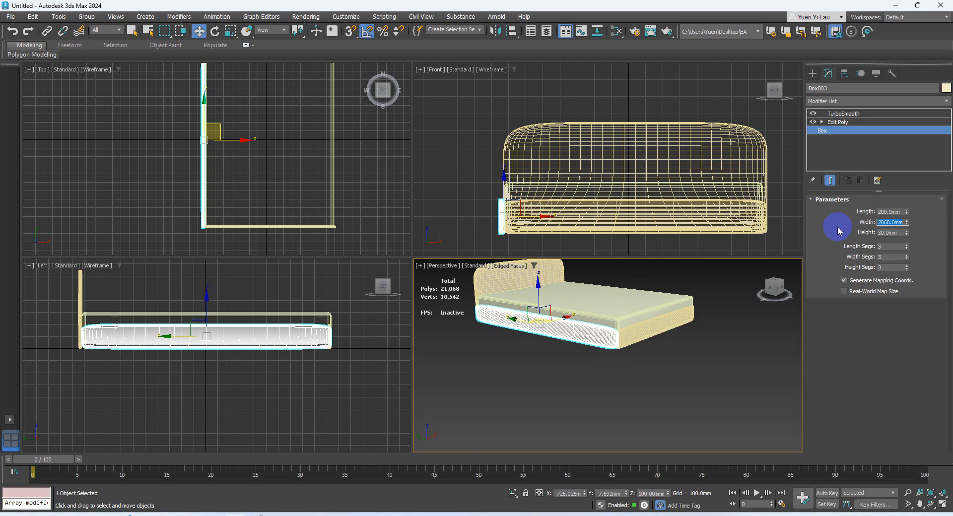
Step: Enter the side board's Edit Poly vertex level and turn off its TurboSmooth display
{"action": "left_click", "coordinate": [535, 337]}
{"action": "scroll", "coordinate": [556, 330], "scroll_direction": "up", "scroll_amount": 5}
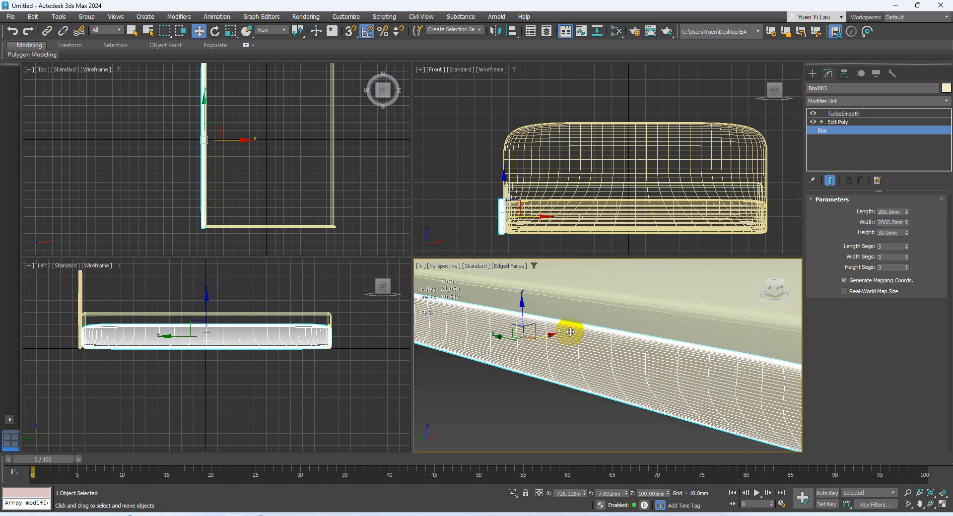
{"action": "middle_click_drag", "start_coordinate": [649, 356], "coordinate": [609, 356]}
{"action": "scroll", "coordinate": [609, 356], "scroll_direction": "down", "scroll_amount": 2}
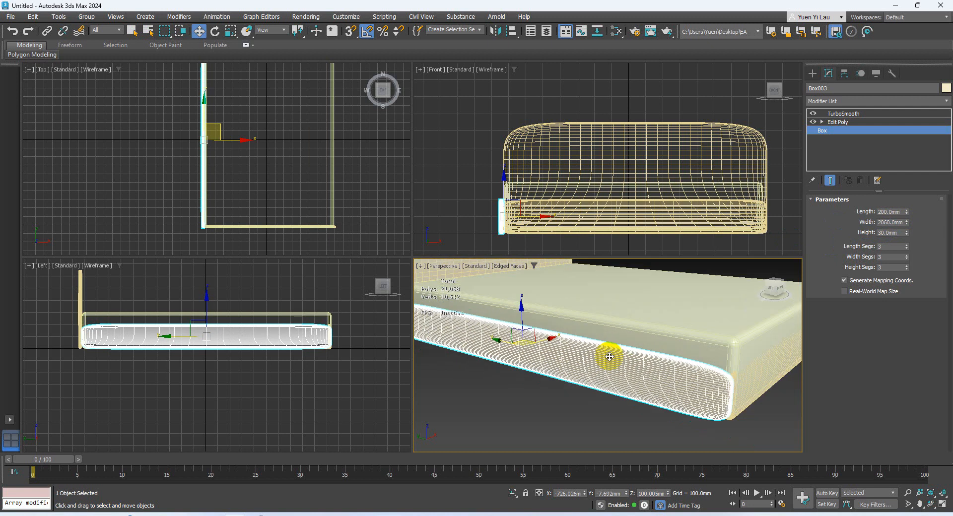
{"action": "scroll", "coordinate": [623, 385], "scroll_direction": "up", "scroll_amount": 3}
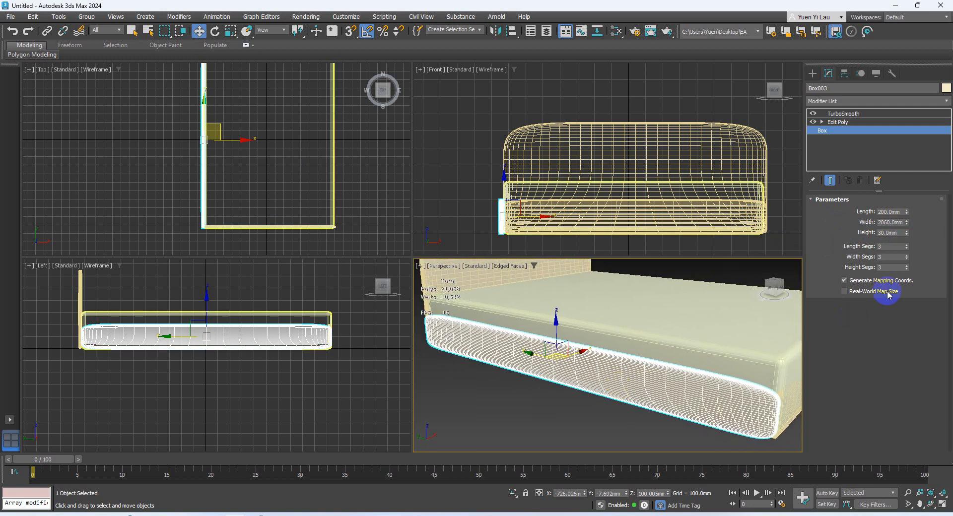
{"action": "left_click", "coordinate": [822, 122]}
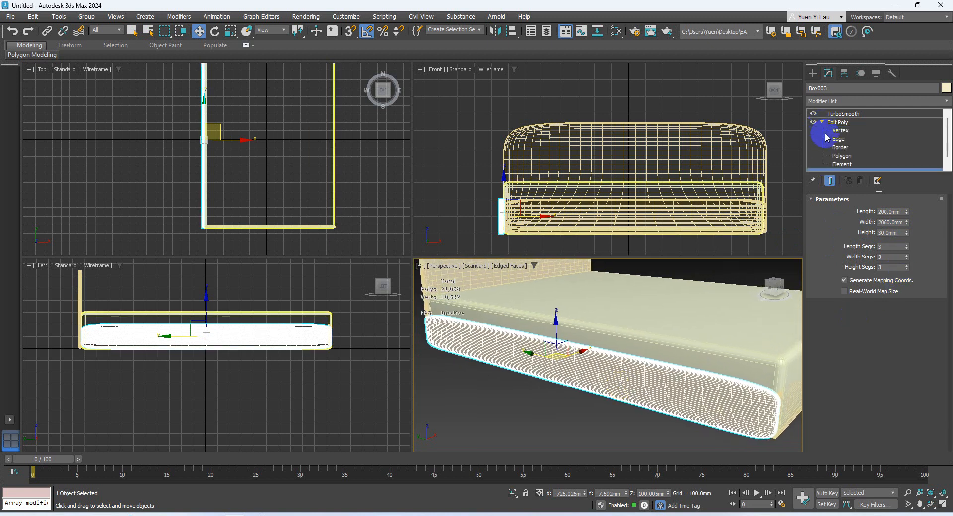
{"action": "left_click", "coordinate": [840, 131]}
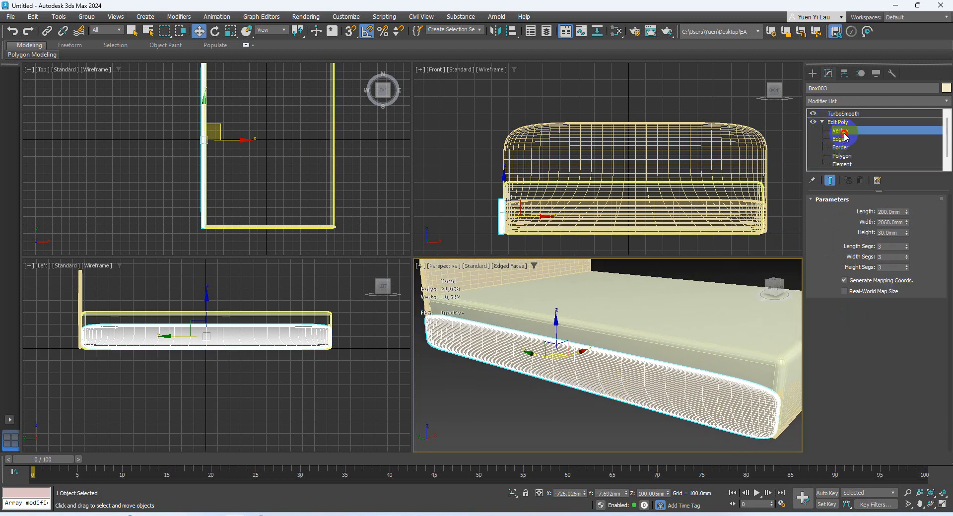
{"action": "left_click", "coordinate": [813, 114]}
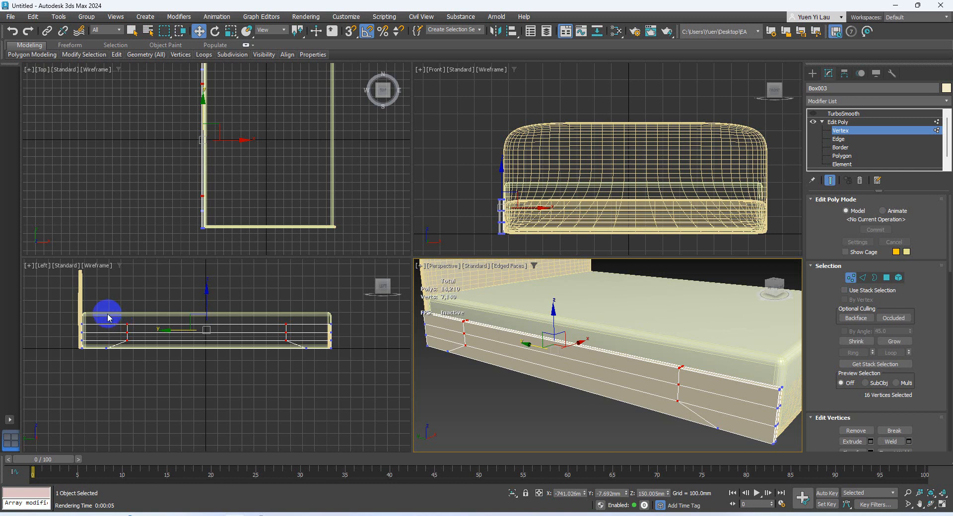
Step: Scale the side board's inner vertex columns apart along its length toward both ends, and turn TurboSmooth back on at object level
{"action": "left_click_drag", "start_coordinate": [103, 314], "coordinate": [308, 382]}
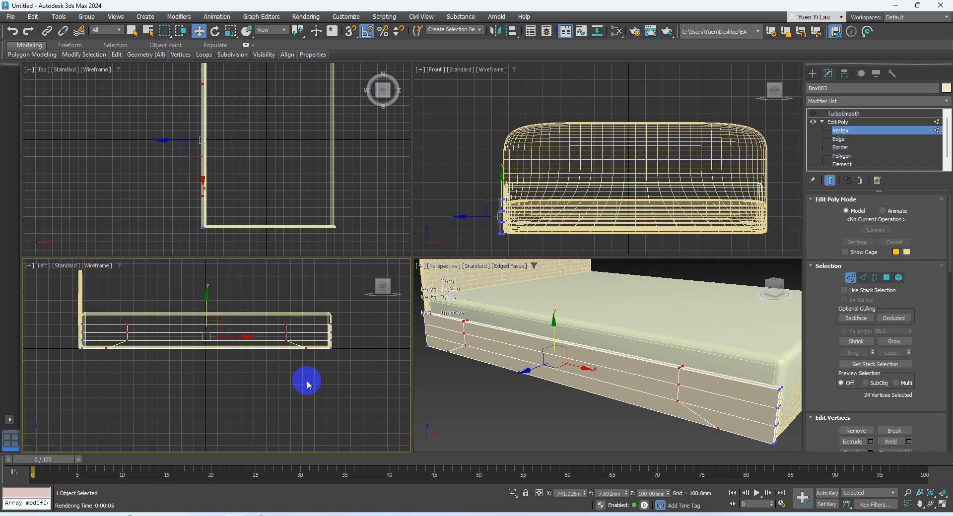
{"action": "left_click", "coordinate": [230, 31]}
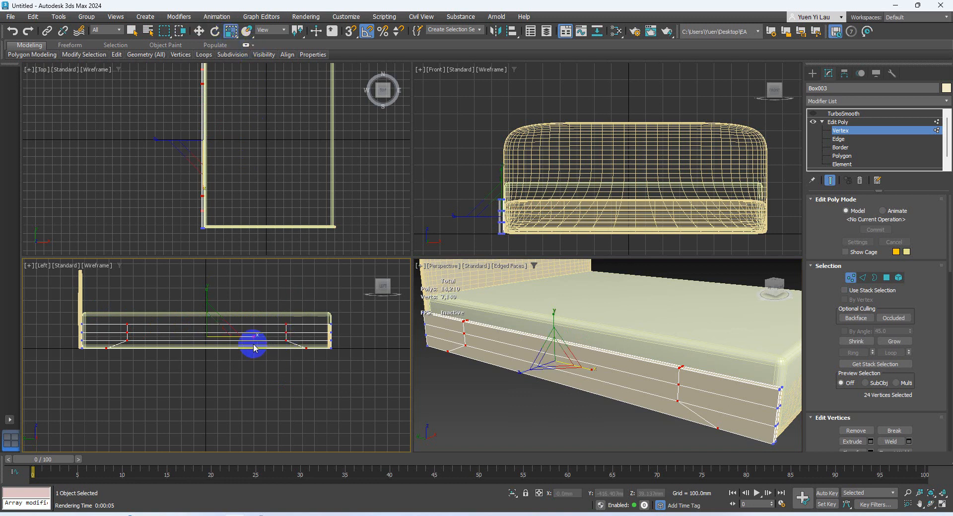
{"action": "left_click_drag", "start_coordinate": [253, 337], "coordinate": [260, 338]}
{"action": "left_click_drag", "start_coordinate": [105, 314], "coordinate": [310, 359]}
{"action": "left_click_drag", "start_coordinate": [249, 332], "coordinate": [261, 330]}
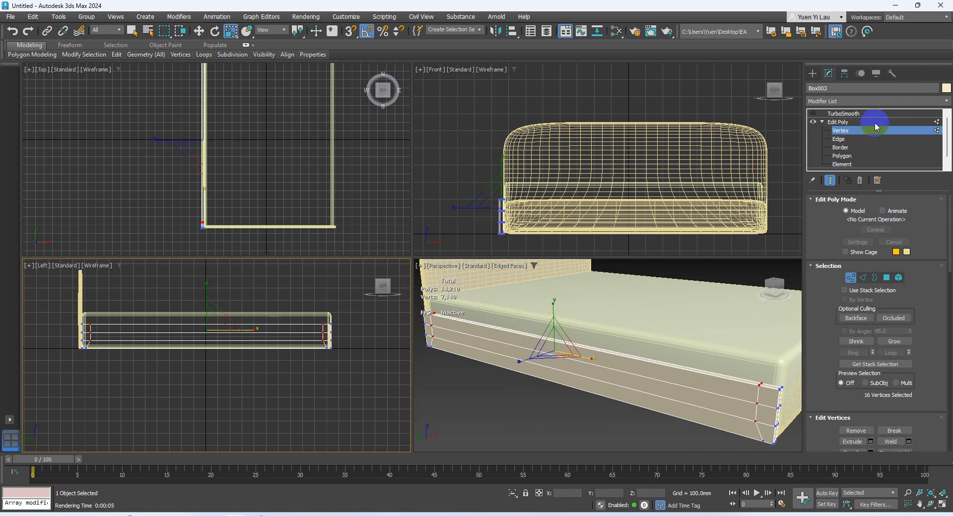
{"action": "left_click", "coordinate": [844, 130]}
{"action": "left_click", "coordinate": [814, 114]}
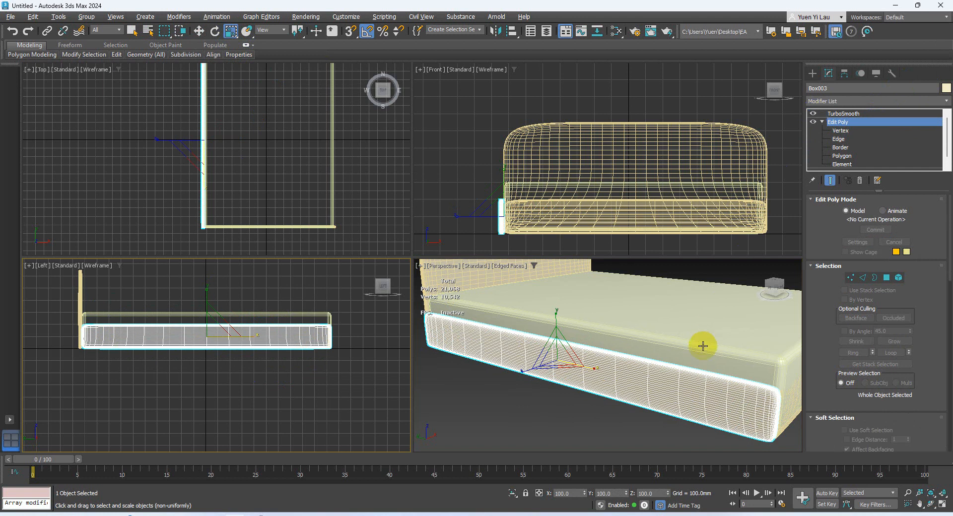
Step: Try a length of 100 mm on the side board's base box, and set it to 150 mm instead
{"action": "middle_click_drag", "start_coordinate": [702, 341], "coordinate": [665, 343], "text": "alt"}
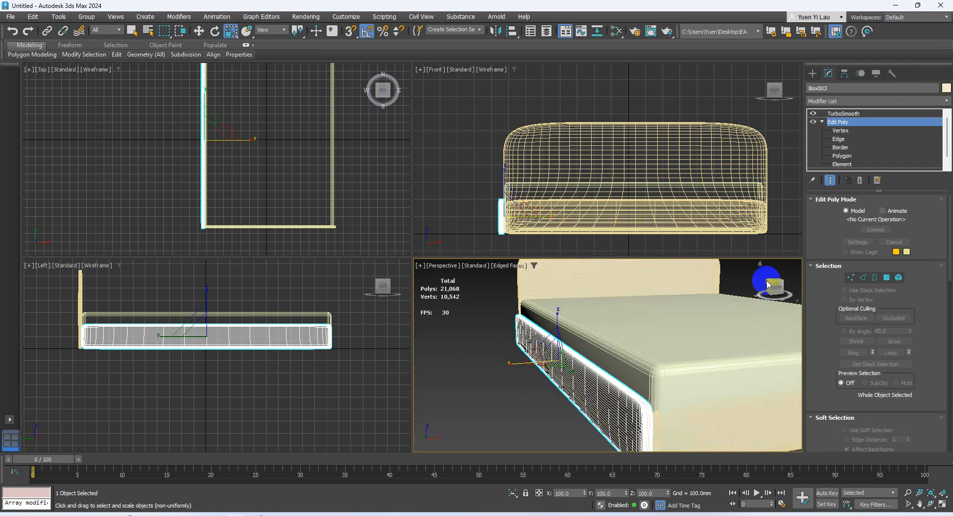
{"action": "left_click", "coordinate": [887, 167]}
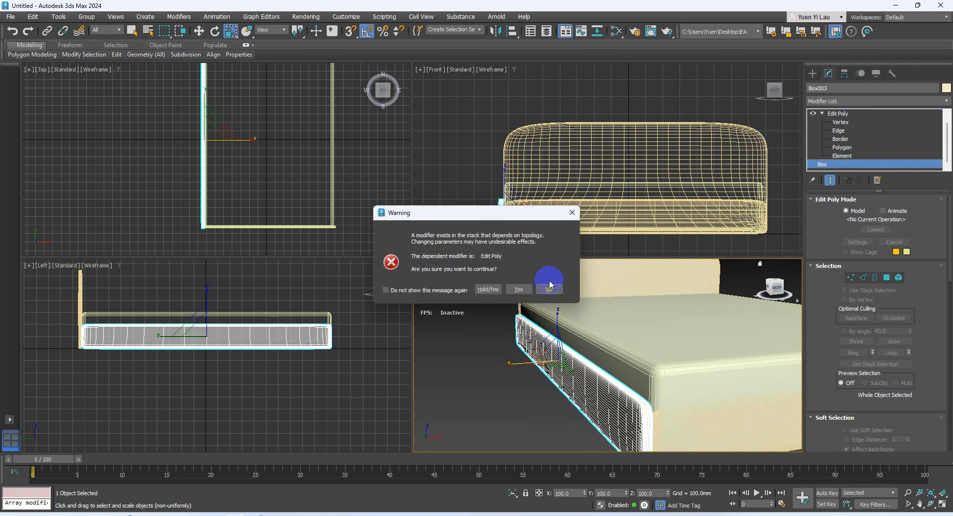
{"action": "left_click", "coordinate": [549, 279]}
{"action": "left_click", "coordinate": [888, 233]}
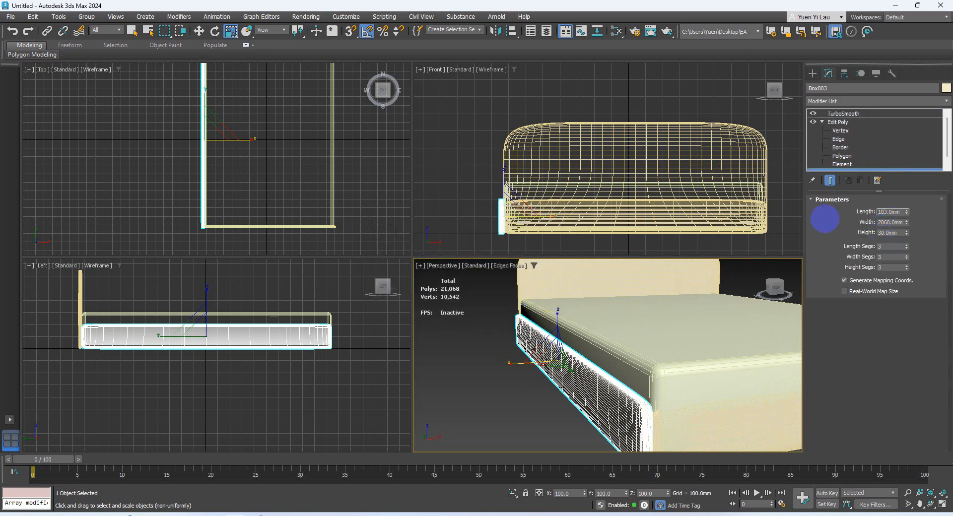
{"action": "middle_click_drag", "start_coordinate": [602, 389], "coordinate": [659, 326], "text": "alt"}
{"action": "left_click", "coordinate": [898, 211]}
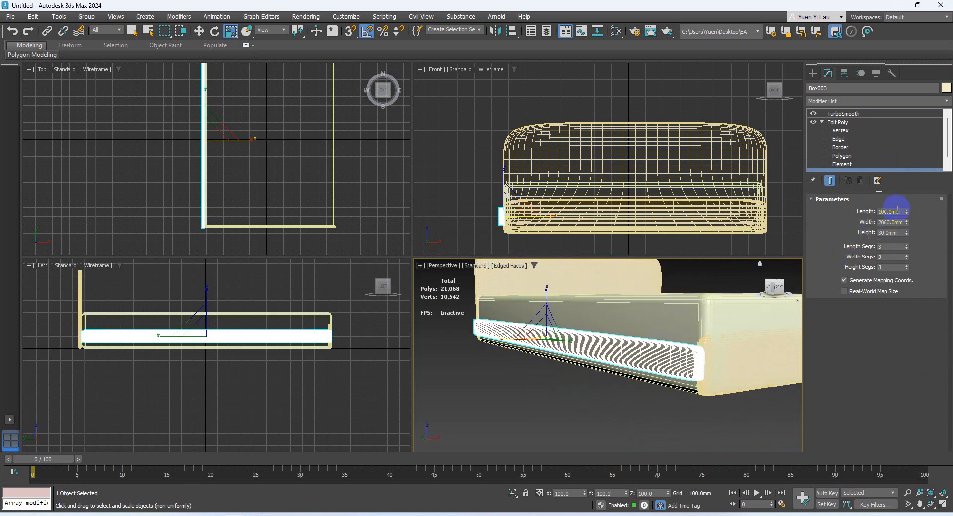
{"action": "type", "text": "150"}
{"action": "key", "text": "Return"}
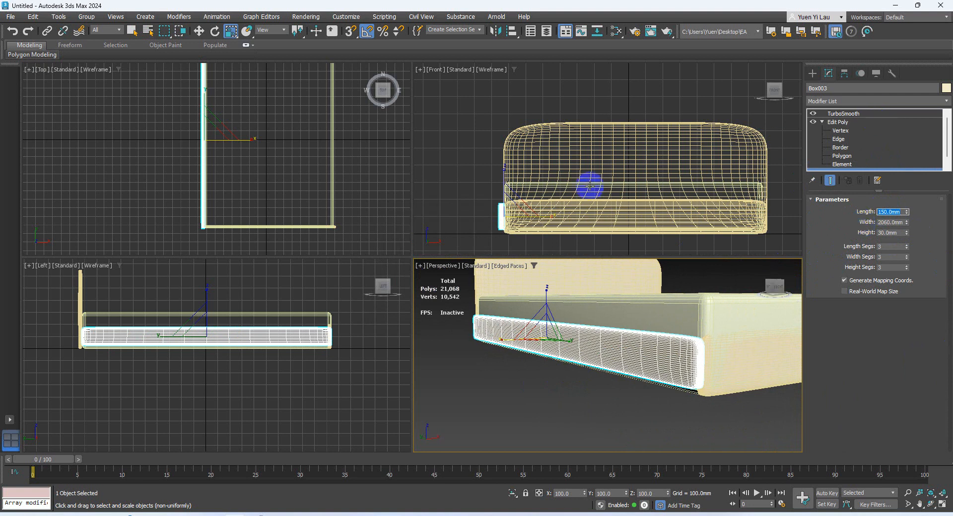
{"action": "left_click", "coordinate": [453, 123]}
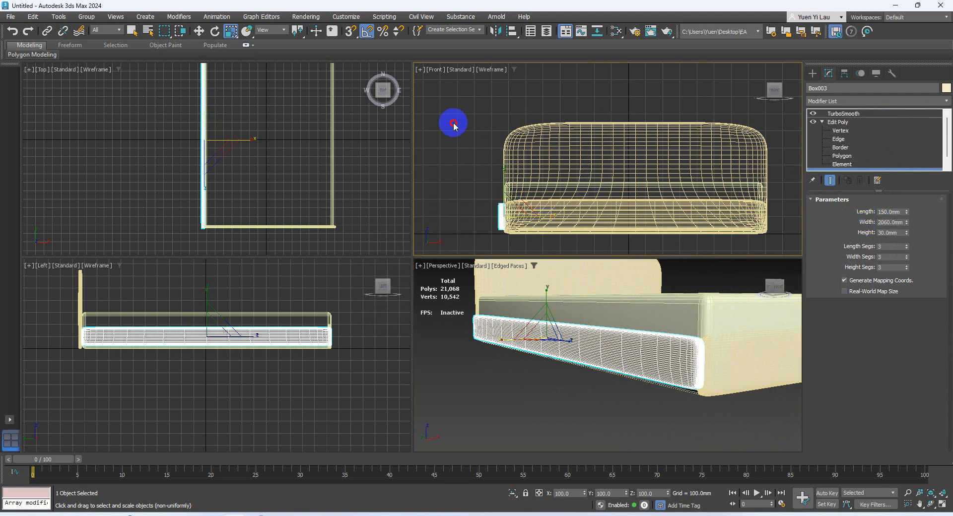
{"action": "left_click", "coordinate": [498, 210]}
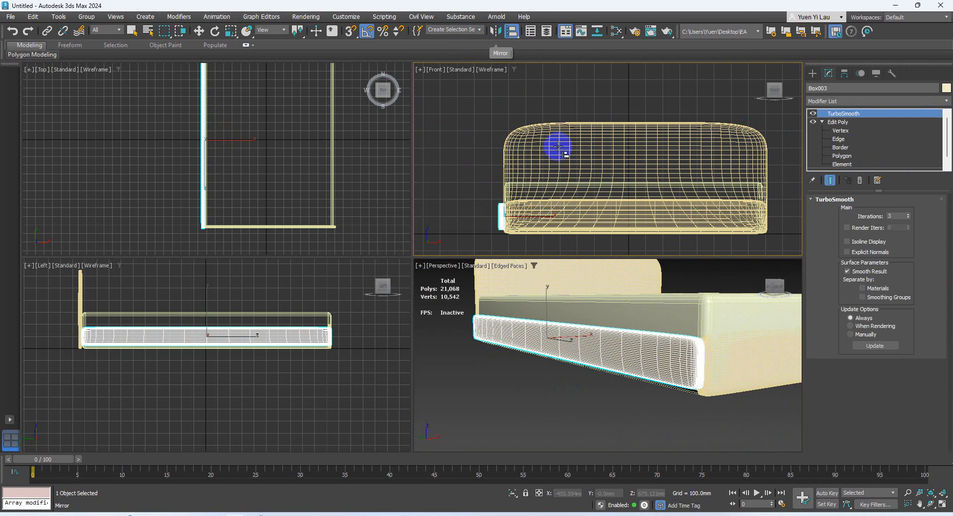
{"action": "left_click", "coordinate": [274, 320]}
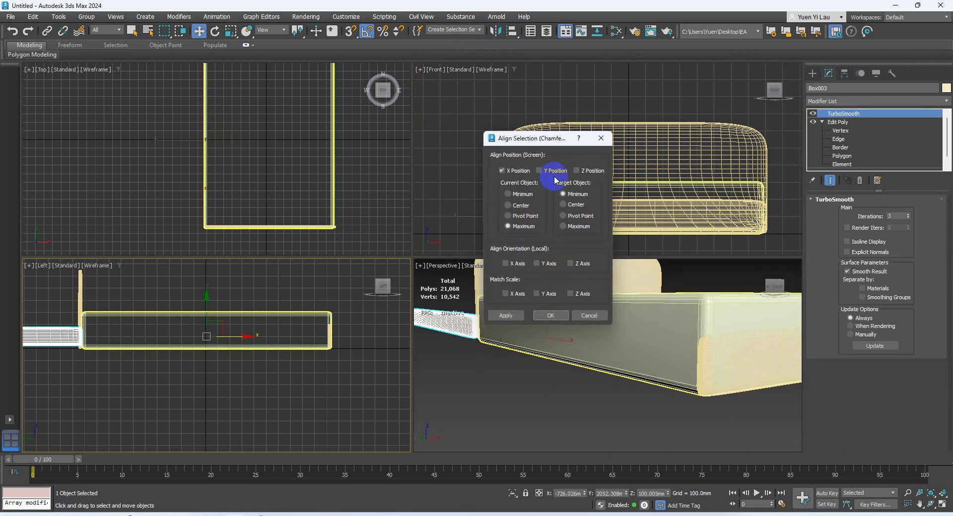
{"action": "left_click", "coordinate": [576, 172]}
{"action": "left_click", "coordinate": [564, 226]}
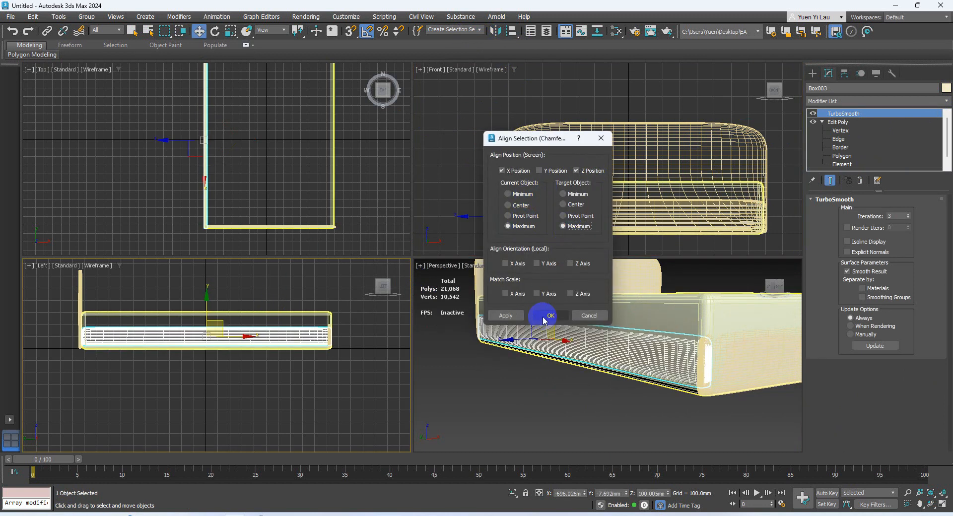
{"action": "left_click", "coordinate": [531, 232]}
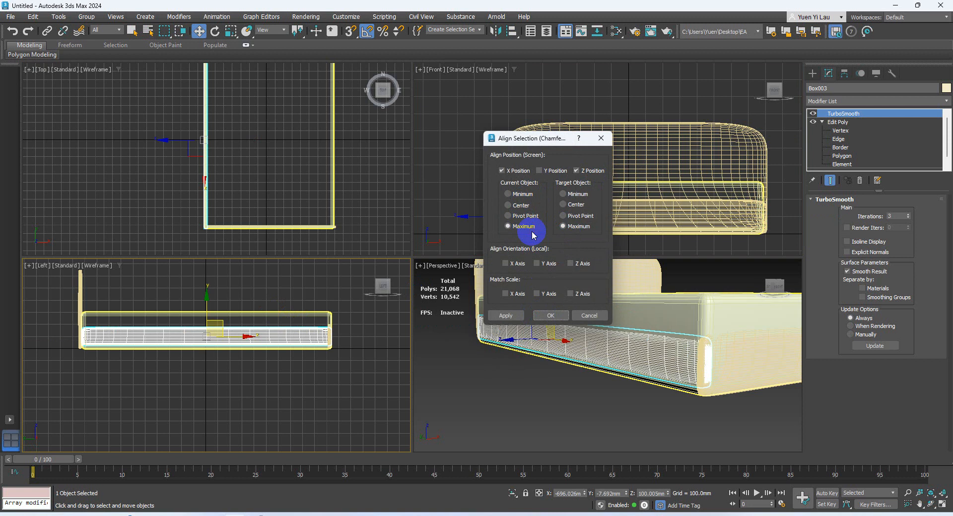
{"action": "left_click", "coordinate": [512, 171]}
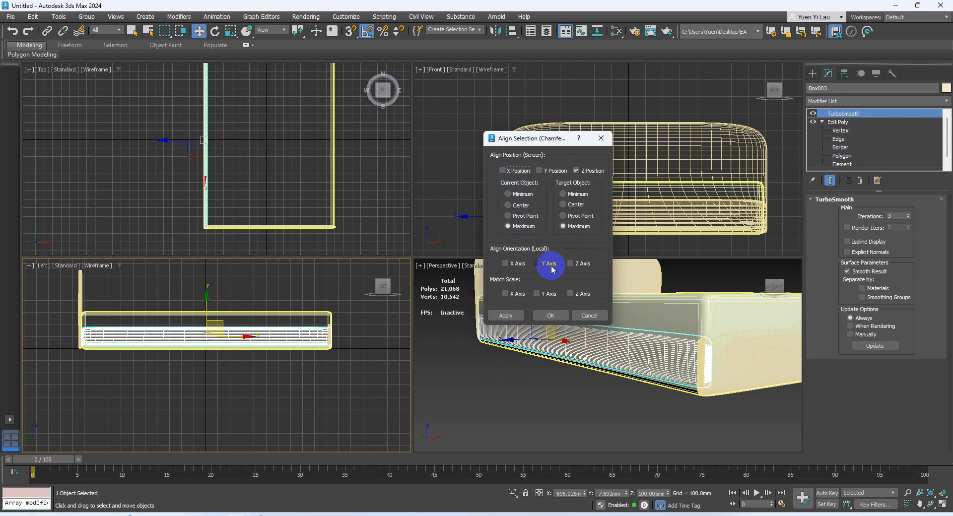
{"action": "left_click", "coordinate": [571, 194]}
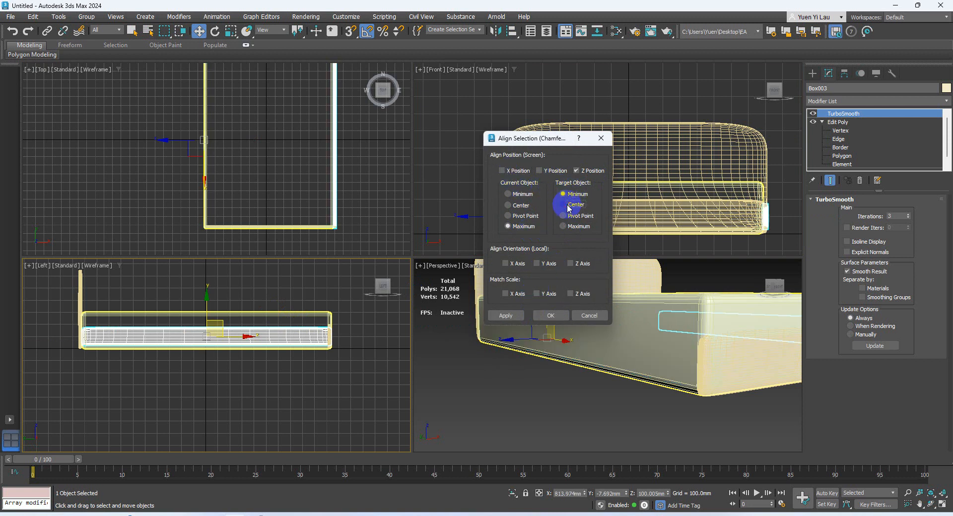
{"action": "left_click", "coordinate": [564, 226]}
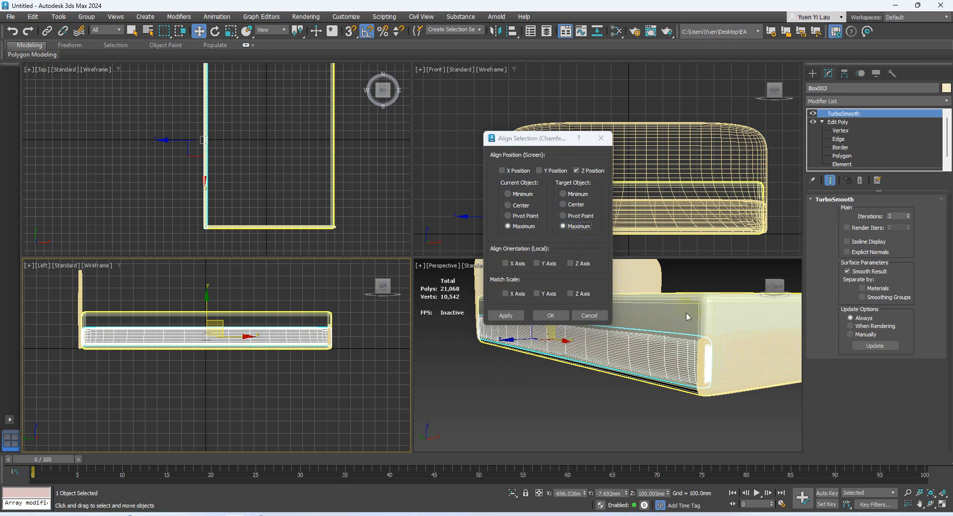
{"action": "left_click", "coordinate": [588, 316]}
Step: Align the side board to the mattress box on Z position only, minimum to minimum, so their undersides are level
{"action": "middle_click_drag", "start_coordinate": [711, 343], "coordinate": [645, 382], "text": "alt"}
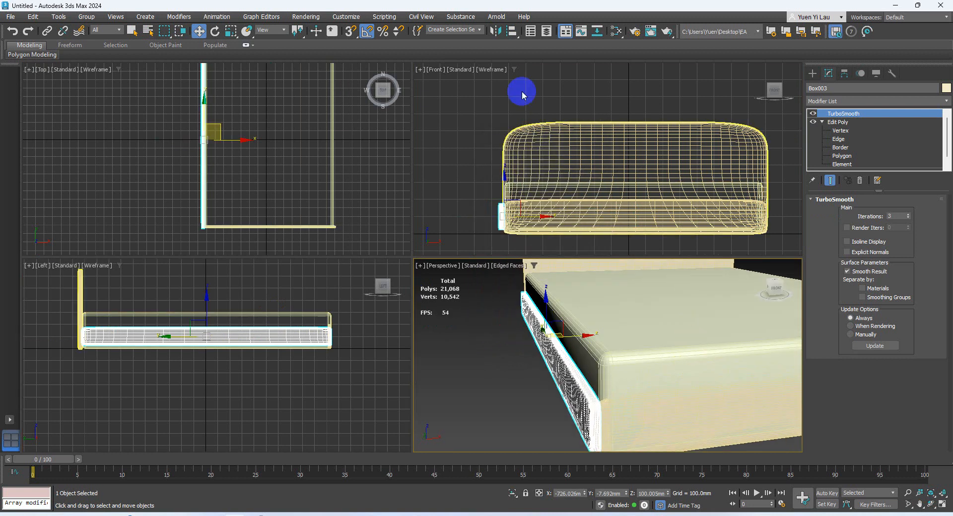
{"action": "left_click", "coordinate": [512, 30]}
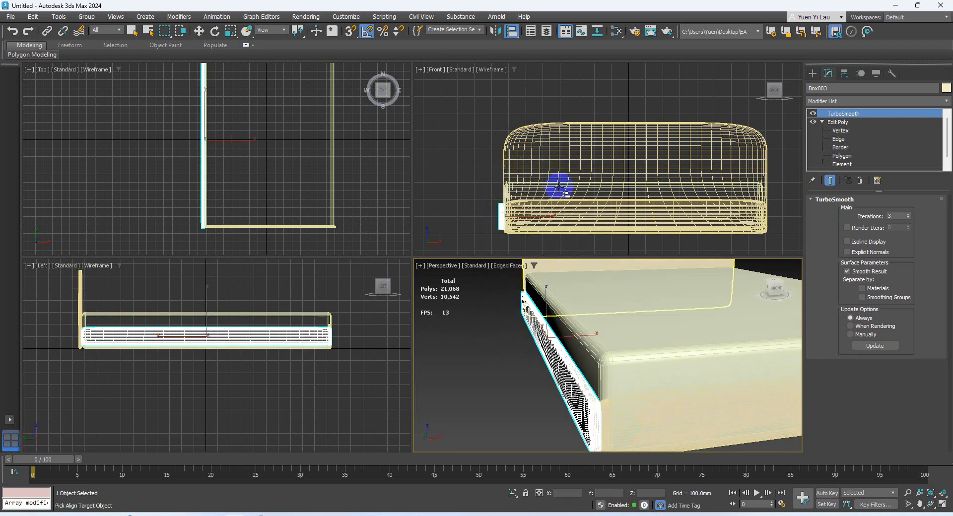
{"action": "left_click", "coordinate": [616, 357]}
{"action": "left_click", "coordinate": [564, 194]}
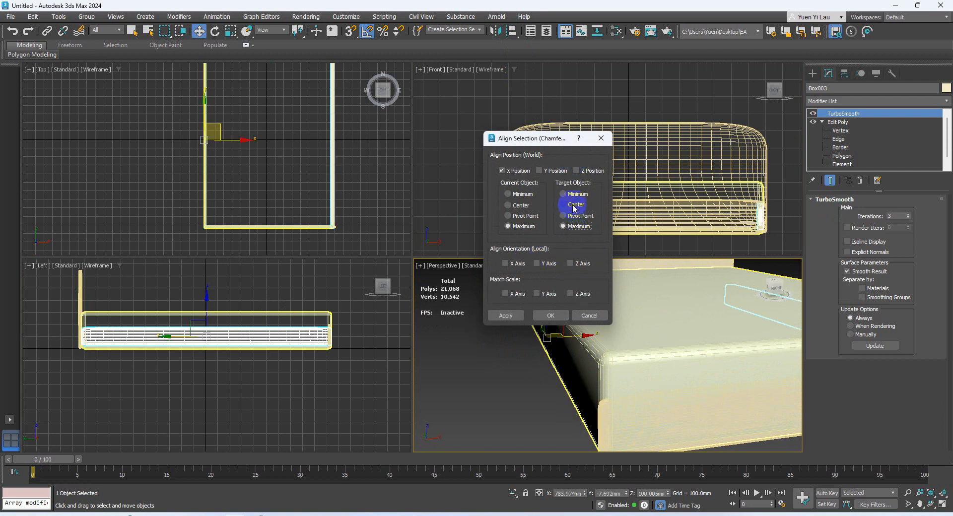
{"action": "left_click", "coordinate": [563, 194]}
{"action": "left_click", "coordinate": [507, 193]}
{"action": "left_click", "coordinate": [576, 170]}
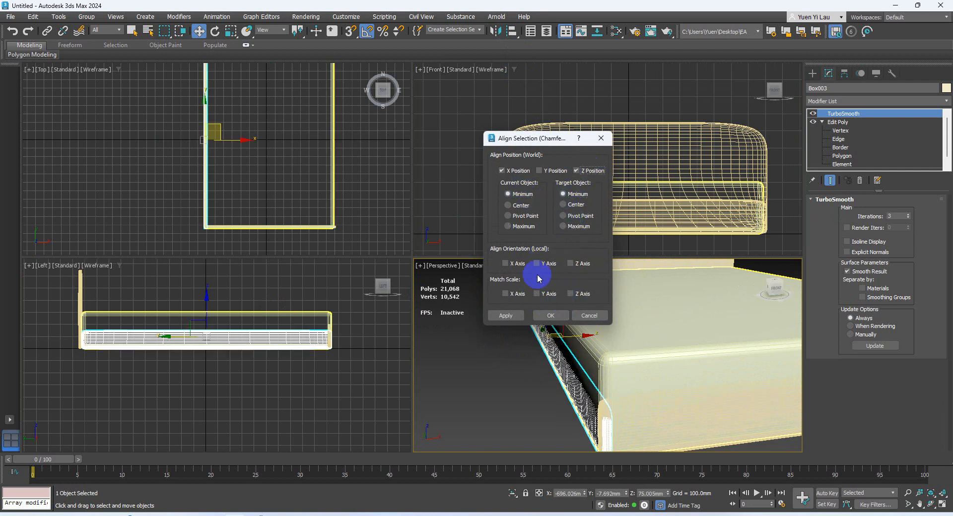
{"action": "left_click", "coordinate": [511, 170]}
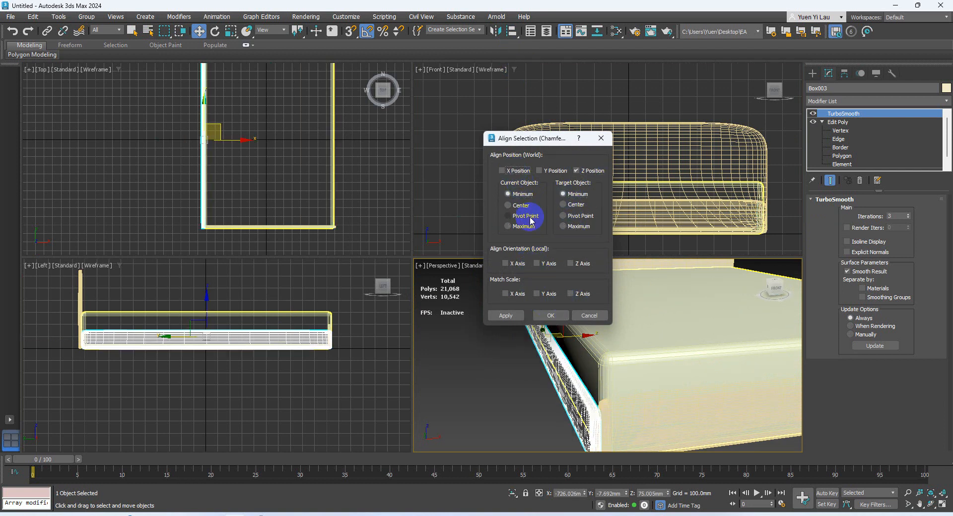
{"action": "left_click", "coordinate": [552, 317]}
{"action": "left_click", "coordinate": [528, 379]}
{"action": "middle_click_drag", "start_coordinate": [527, 378], "coordinate": [597, 325]}
{"action": "left_click", "coordinate": [598, 326]}
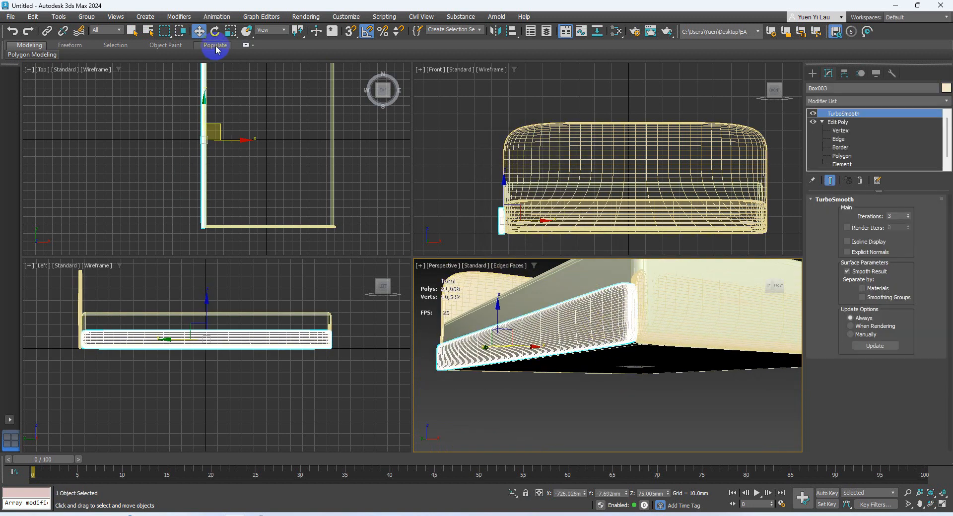
Step: Turn off angle snap and clone the side board as one instance along X to the opposite side of the bed
{"action": "middle_click_drag", "start_coordinate": [240, 143], "coordinate": [203, 157]}
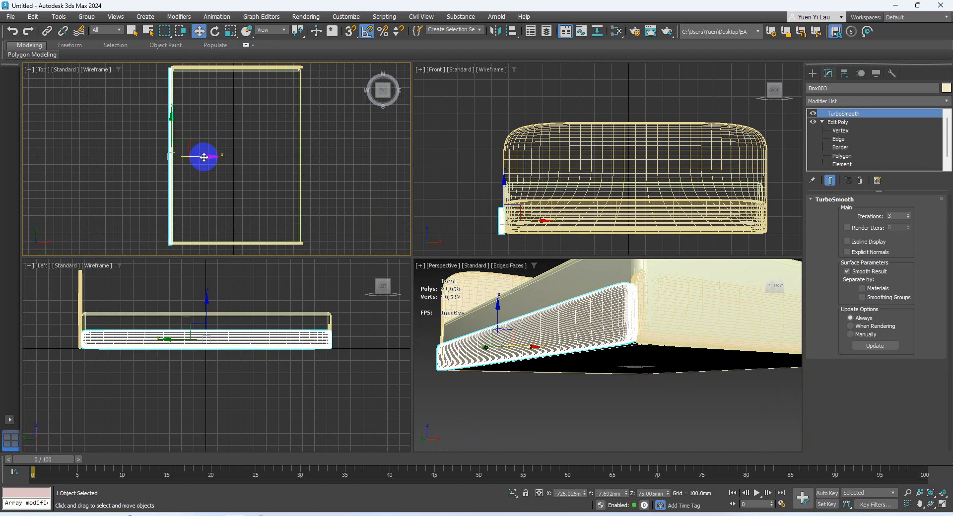
{"action": "left_click", "coordinate": [347, 33]}
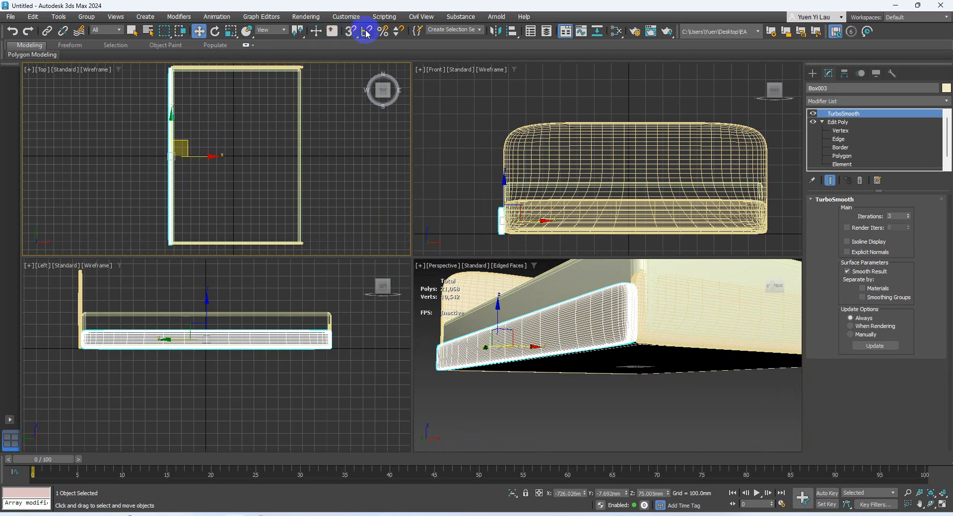
{"action": "left_click", "coordinate": [365, 31]}
{"action": "left_click", "coordinate": [367, 31]}
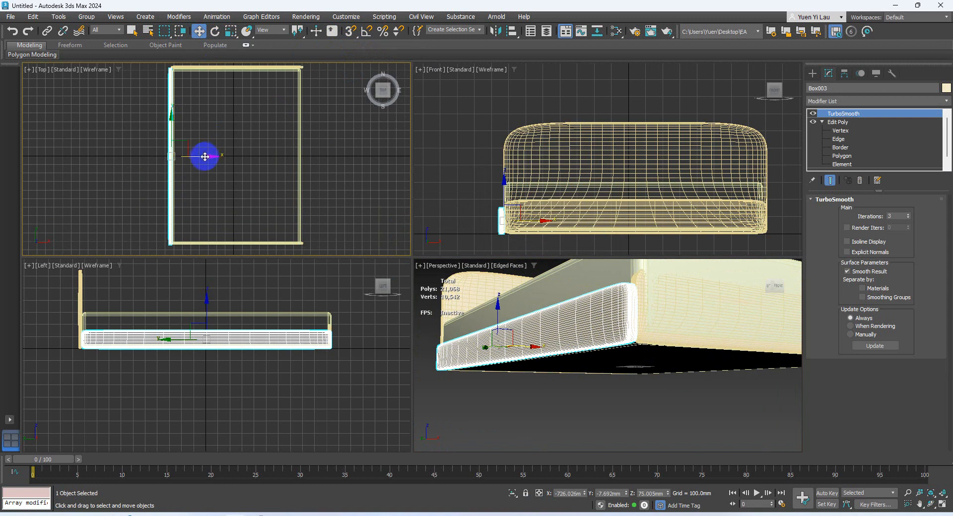
{"action": "left_click_drag", "start_coordinate": [205, 157], "coordinate": [340, 172], "text": "shift"}
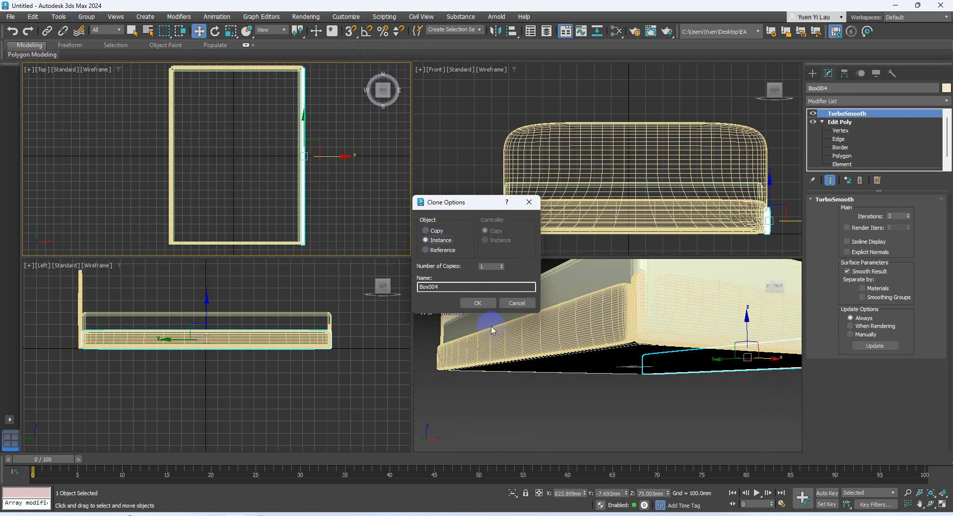
{"action": "left_click", "coordinate": [478, 306]}
Step: Align the cloned side board to the mattress box on X position only, current minimum to target maximum
{"action": "middle_click_drag", "start_coordinate": [687, 322], "coordinate": [602, 349], "text": "alt"}
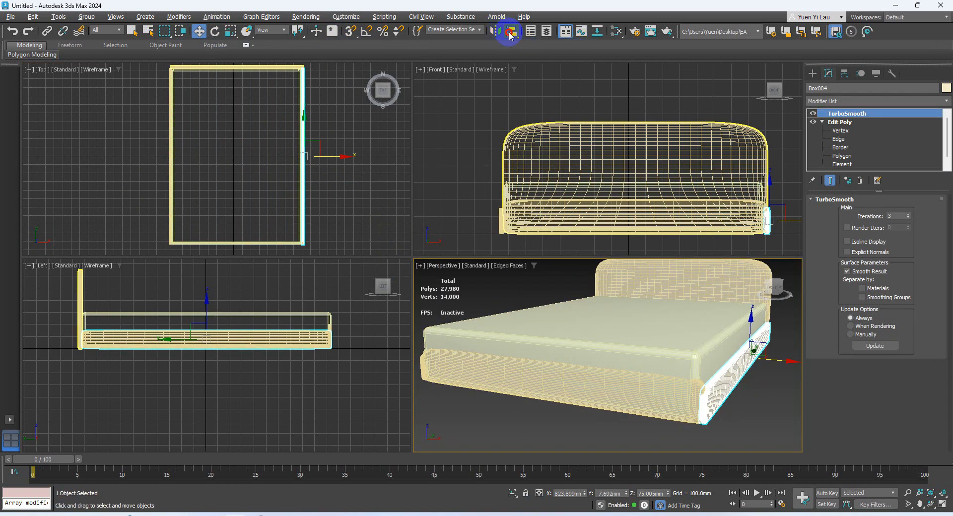
{"action": "left_click", "coordinate": [677, 332]}
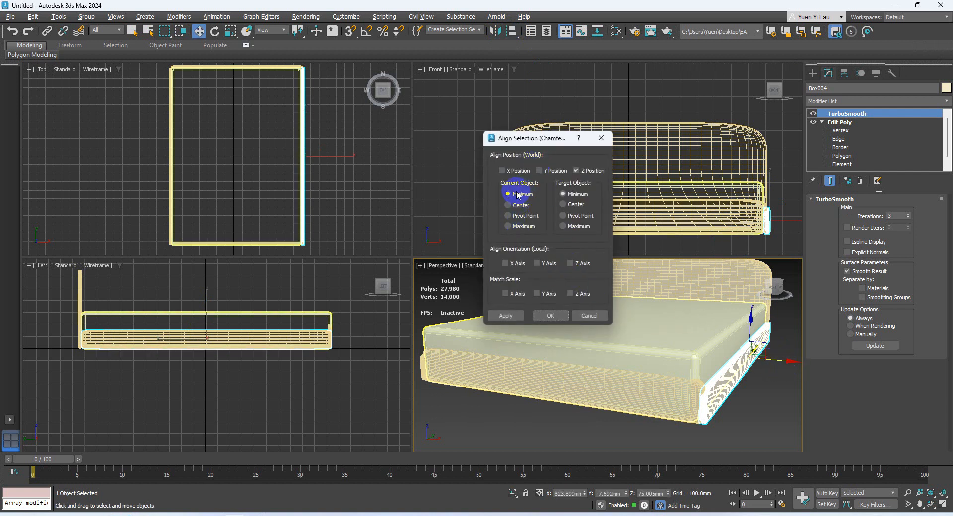
{"action": "left_click", "coordinate": [503, 170]}
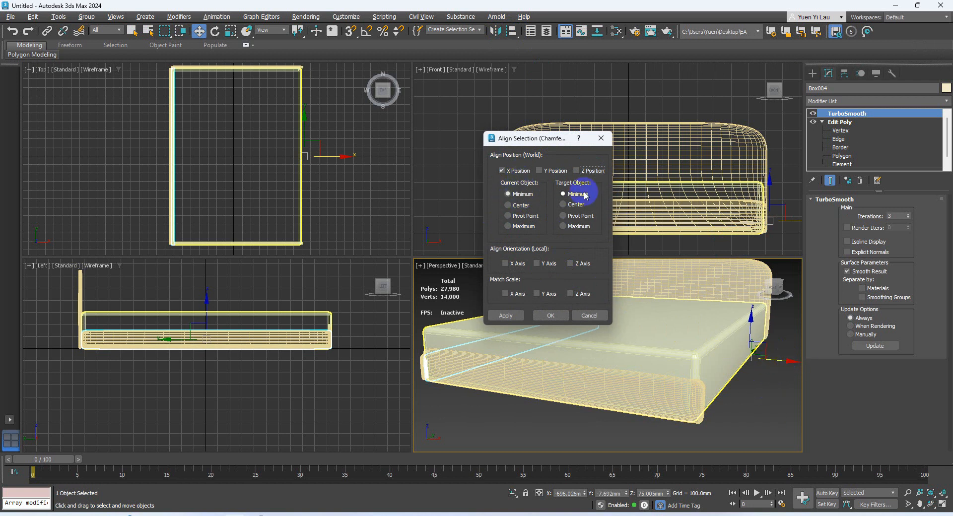
{"action": "left_click", "coordinate": [575, 227]}
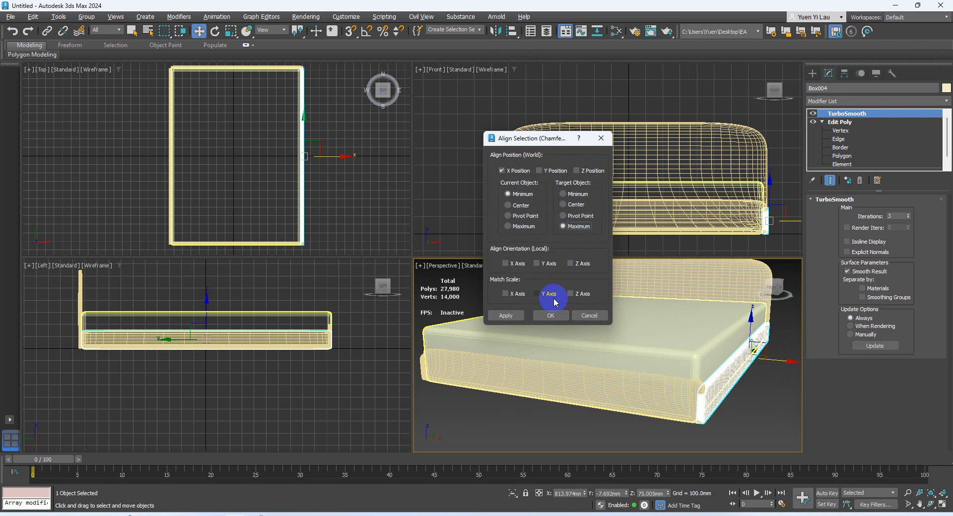
{"action": "left_click", "coordinate": [550, 315]}
Step: Turn off edged faces in the perspective view and inspect the corner where the footboard meets the side boards
{"action": "left_click", "coordinate": [574, 406]}
{"action": "scroll", "coordinate": [621, 392], "scroll_direction": "up", "scroll_amount": 6}
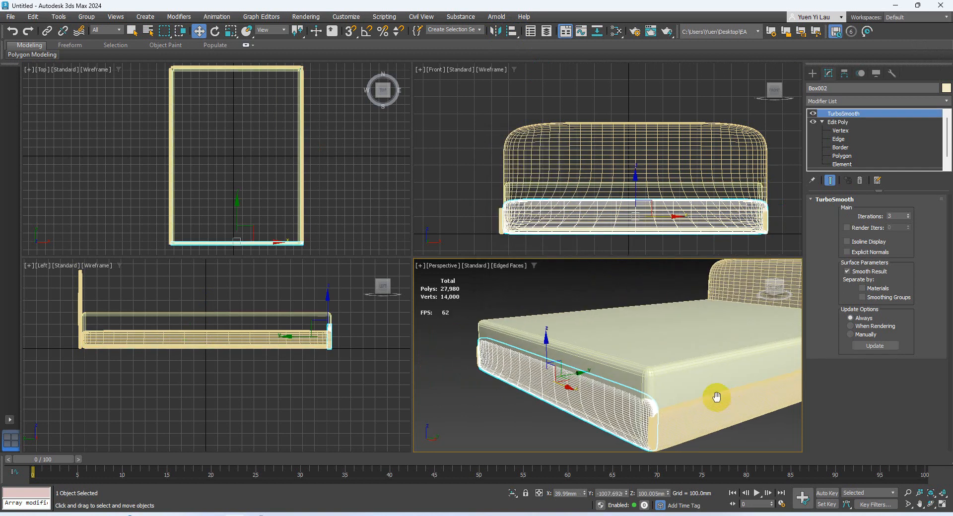
{"action": "left_click", "coordinate": [609, 390]}
{"action": "key", "text": "F4"}
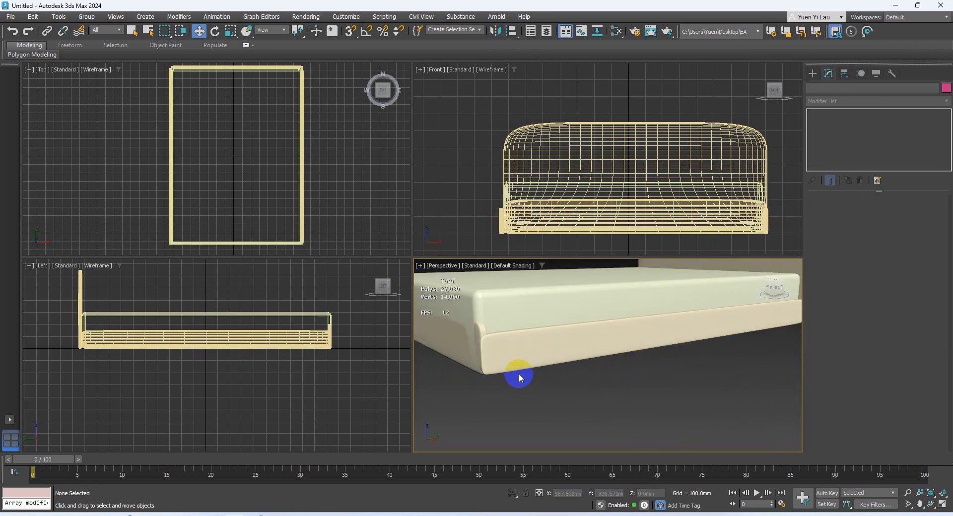
{"action": "scroll", "coordinate": [524, 372], "scroll_direction": "up", "scroll_amount": 3}
{"action": "mouse_move", "coordinate": [537, 363]}
{"action": "middle_mouse_down", "text": "alt"}
{"action": "mouse_move", "coordinate": [713, 355]}
{"action": "mouse_move", "coordinate": [702, 305]}
{"action": "mouse_move", "coordinate": [713, 297]}
{"action": "middle_mouse_up", "text": "alt"}
Step: Align the footboard to the mattress box in the left view on X position, minimum to maximum, placing it outside the foot end
{"action": "left_click", "coordinate": [629, 360]}
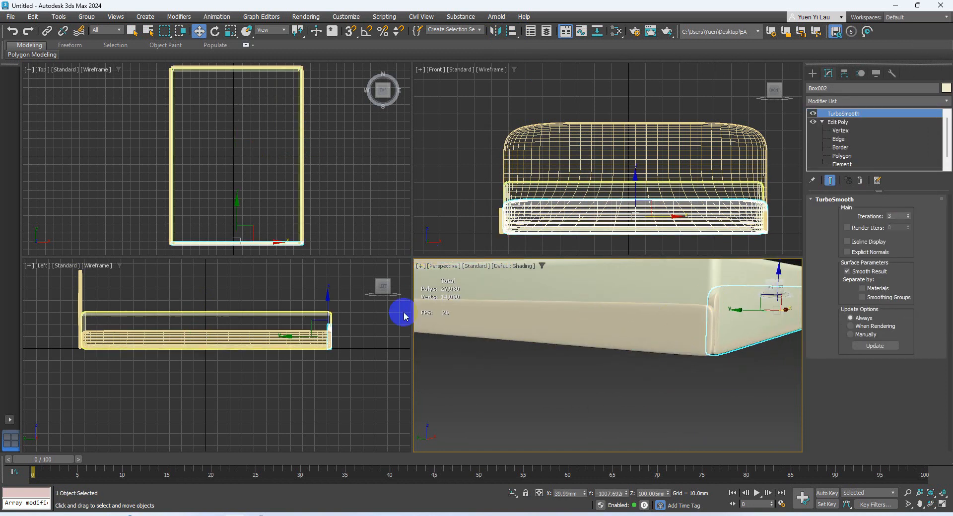
{"action": "scroll", "coordinate": [340, 325], "scroll_direction": "up", "scroll_amount": 8}
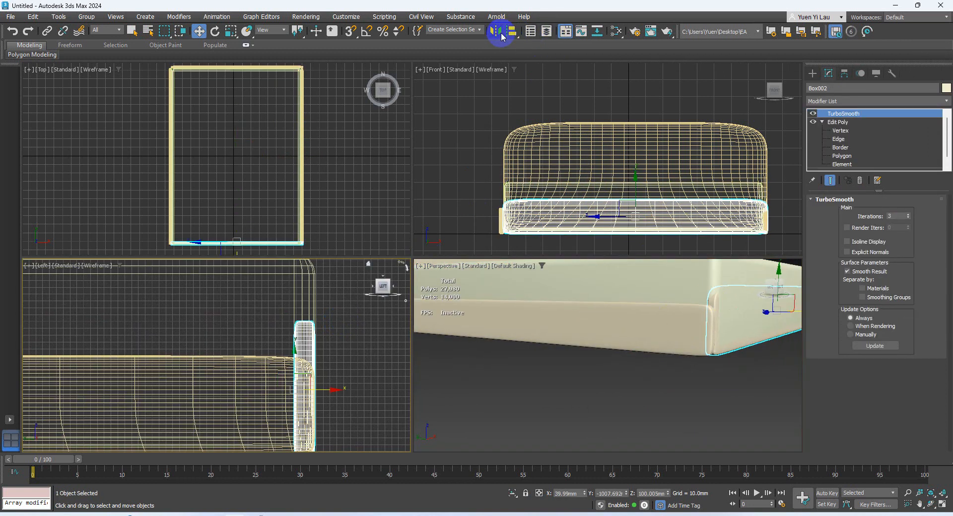
{"action": "left_click", "coordinate": [502, 34]}
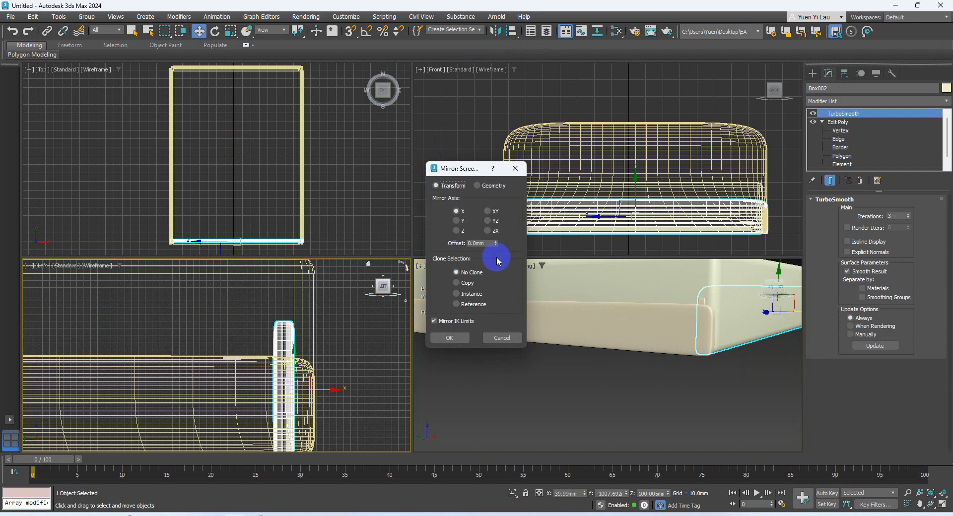
{"action": "left_click", "coordinate": [502, 338]}
{"action": "left_click", "coordinate": [512, 32]}
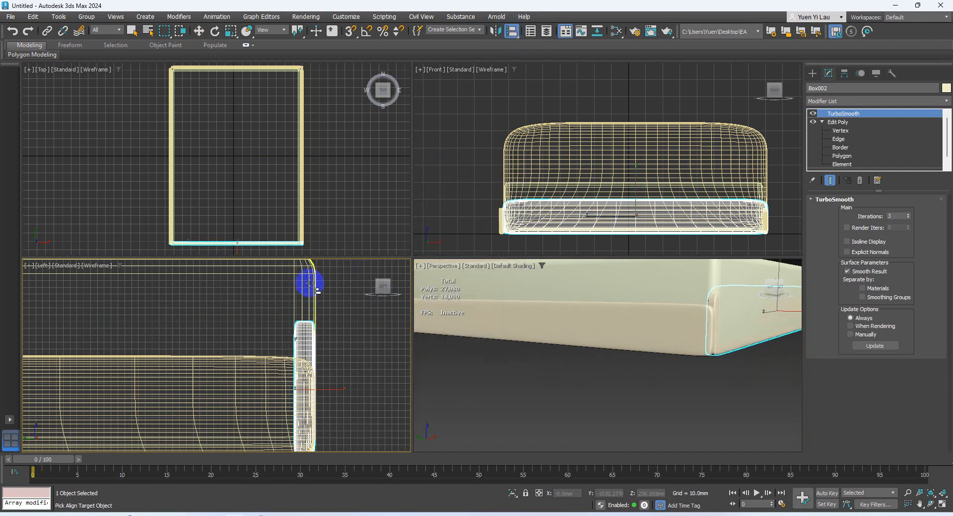
{"action": "left_click", "coordinate": [310, 283]}
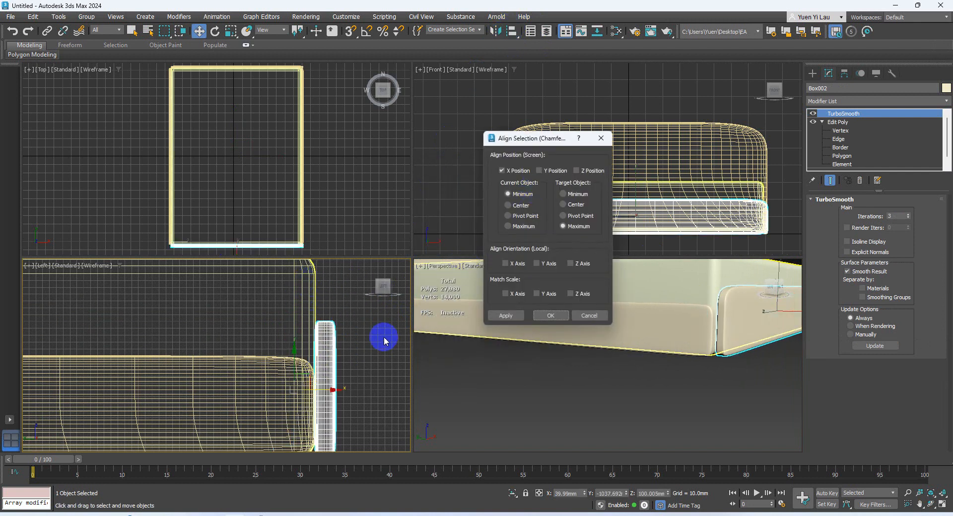
{"action": "left_click", "coordinate": [553, 320]}
{"action": "left_click", "coordinate": [563, 380]}
Step: Set the mattress box's length to 2010 mm
{"action": "scroll", "coordinate": [565, 383], "scroll_direction": "down", "scroll_amount": 5}
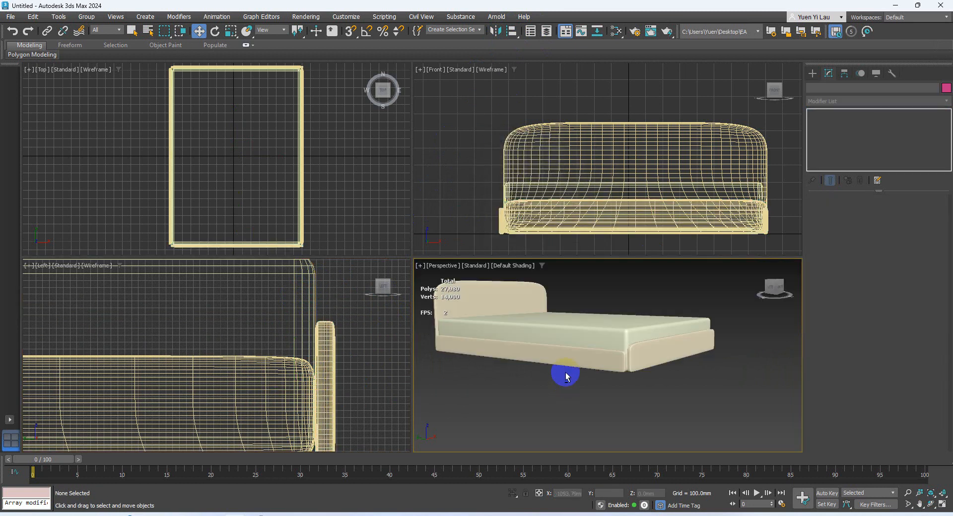
{"action": "scroll", "coordinate": [571, 391], "scroll_direction": "up", "scroll_amount": 3}
{"action": "middle_click_drag", "start_coordinate": [564, 372], "coordinate": [673, 342], "text": "alt"}
{"action": "scroll", "coordinate": [673, 342], "scroll_direction": "down", "scroll_amount": 4}
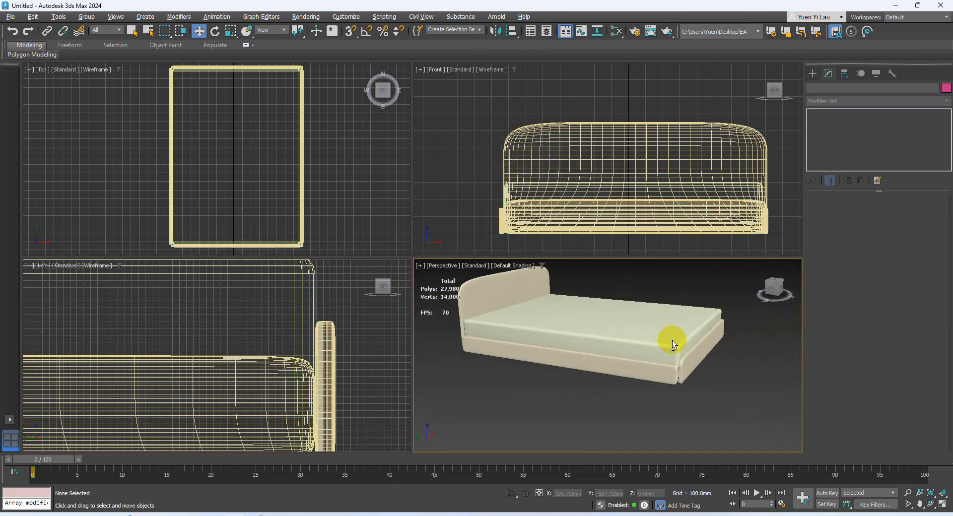
{"action": "left_click", "coordinate": [657, 369]}
{"action": "scroll", "coordinate": [654, 373], "scroll_direction": "up", "scroll_amount": 4}
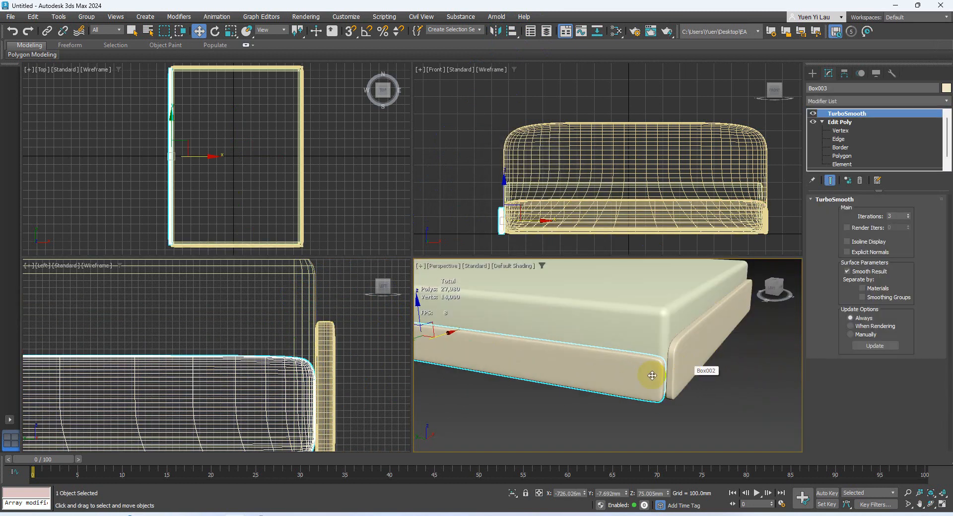
{"action": "left_click", "coordinate": [707, 301]}
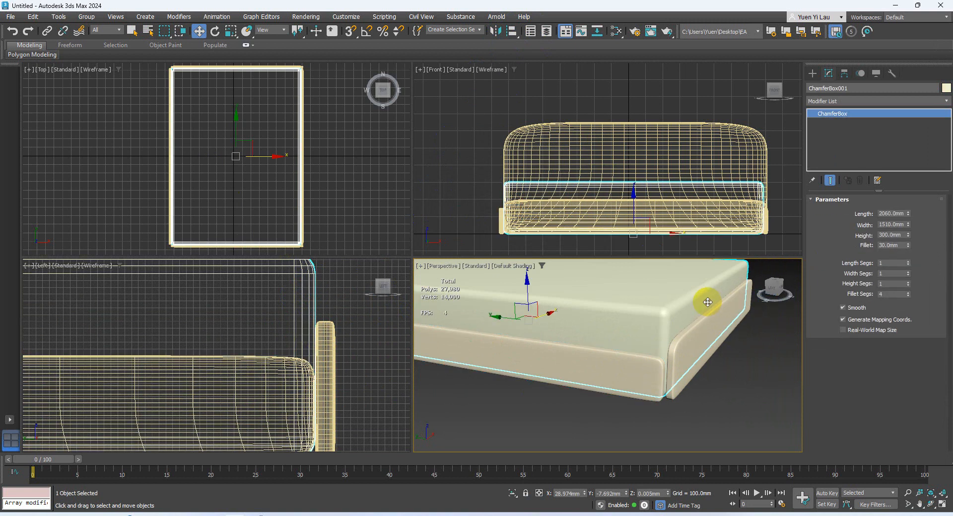
{"action": "middle_click_drag", "start_coordinate": [705, 376], "coordinate": [730, 383], "text": "alt"}
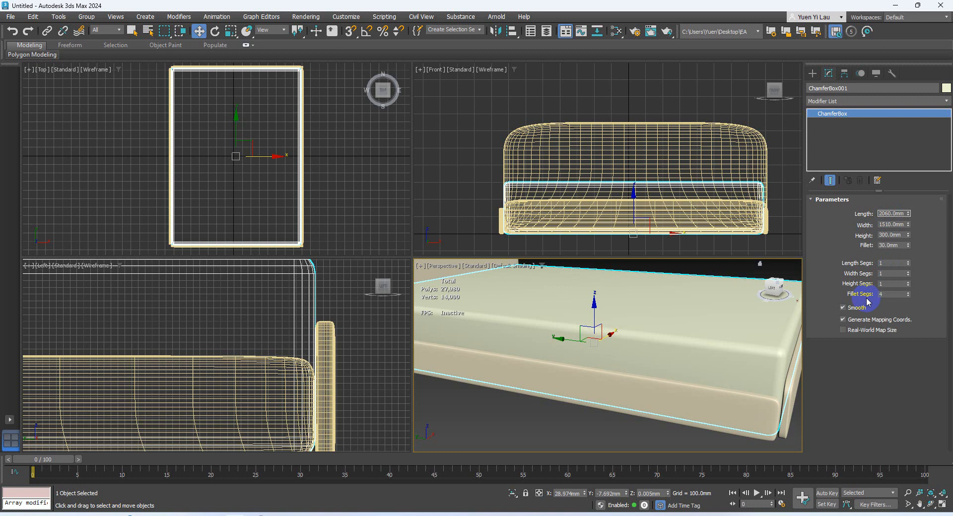
{"action": "type", "text": "1"}
{"action": "key", "text": "Return"}
{"action": "middle_click_drag", "start_coordinate": [491, 428], "coordinate": [649, 351], "text": "alt"}
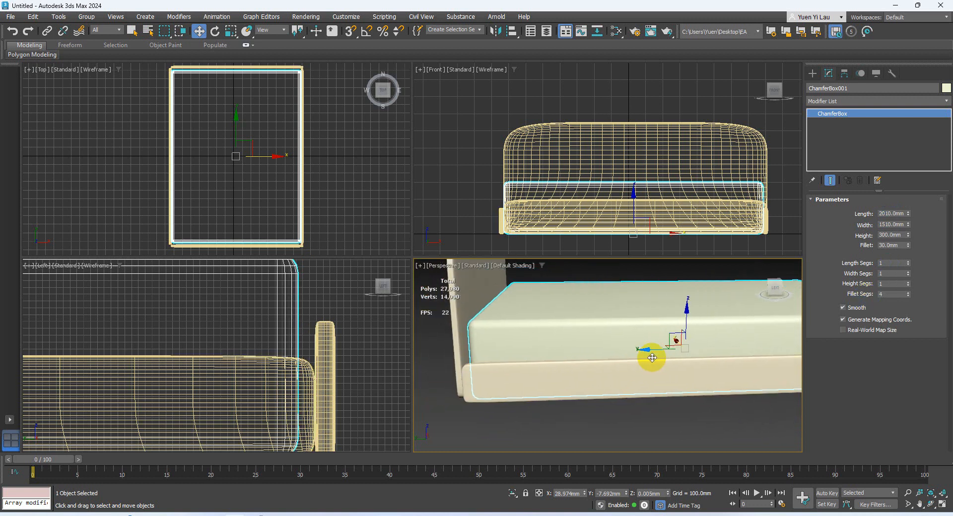
{"action": "scroll", "coordinate": [229, 136], "scroll_direction": "up", "scroll_amount": 3}
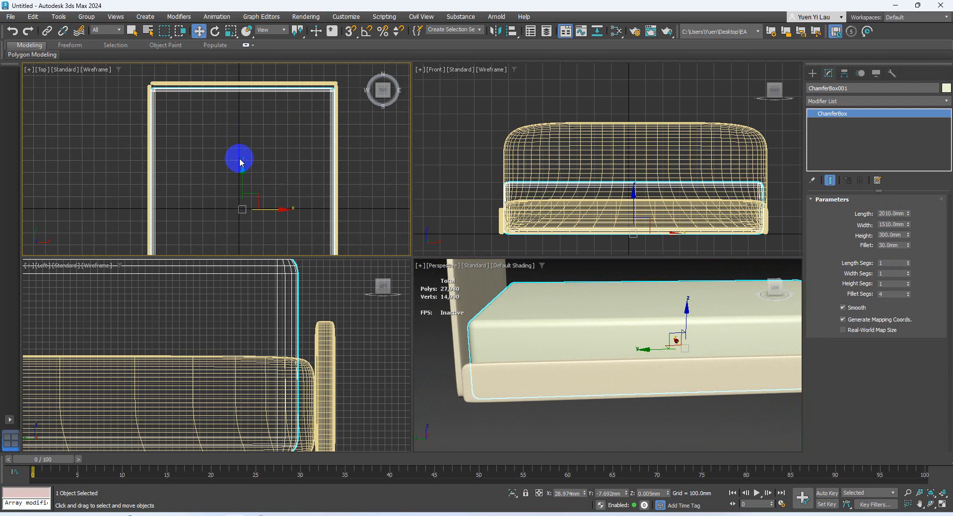
Step: Move the mattress box toward the headboard to about 9.9 mm on Y
{"action": "left_click_drag", "start_coordinate": [243, 170], "coordinate": [242, 166]}
{"action": "middle_click_drag", "start_coordinate": [543, 311], "coordinate": [586, 324]}
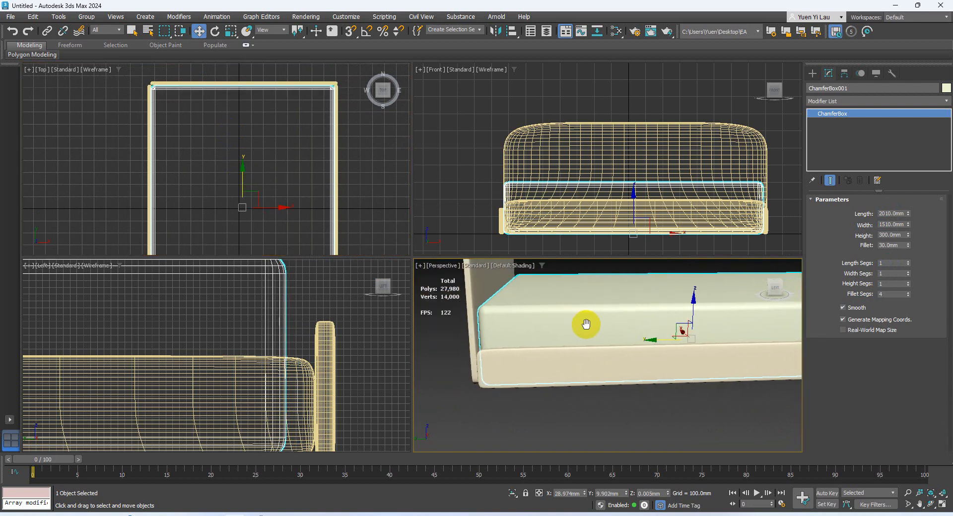
Step: Try to shift both side boards together along Y
{"action": "left_click", "coordinate": [528, 357]}
{"action": "left_click", "coordinate": [338, 131], "text": "ctrl"}
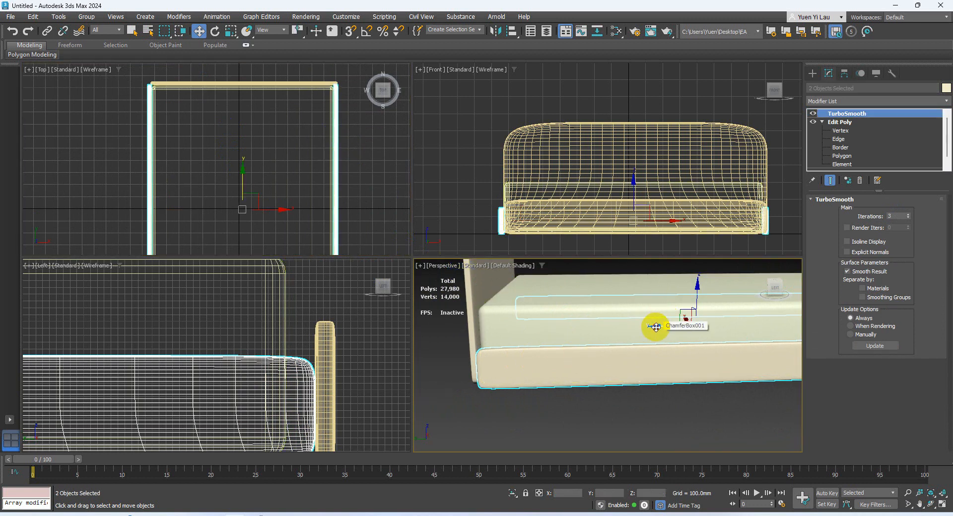
{"action": "left_click_drag", "start_coordinate": [656, 328], "coordinate": [659, 326]}
Step: Reduce the mattress box's width in small increments, starting at 1500 mm and ending at 1460 mm
{"action": "left_click", "coordinate": [232, 142]}
{"action": "middle_click_drag", "start_coordinate": [179, 111], "coordinate": [200, 158]}
{"action": "scroll", "coordinate": [200, 163], "scroll_direction": "up", "scroll_amount": 4}
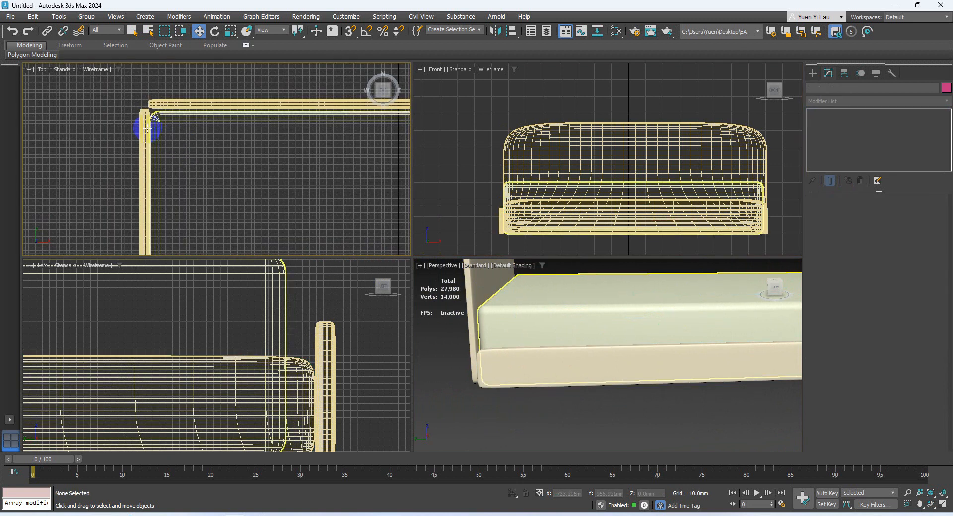
{"action": "left_click", "coordinate": [208, 119]}
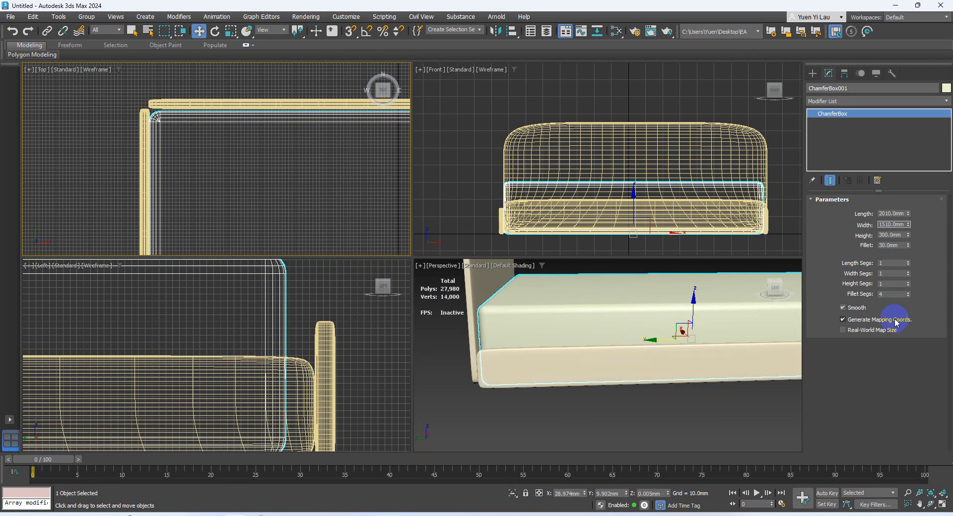
{"action": "key", "text": "Return"}
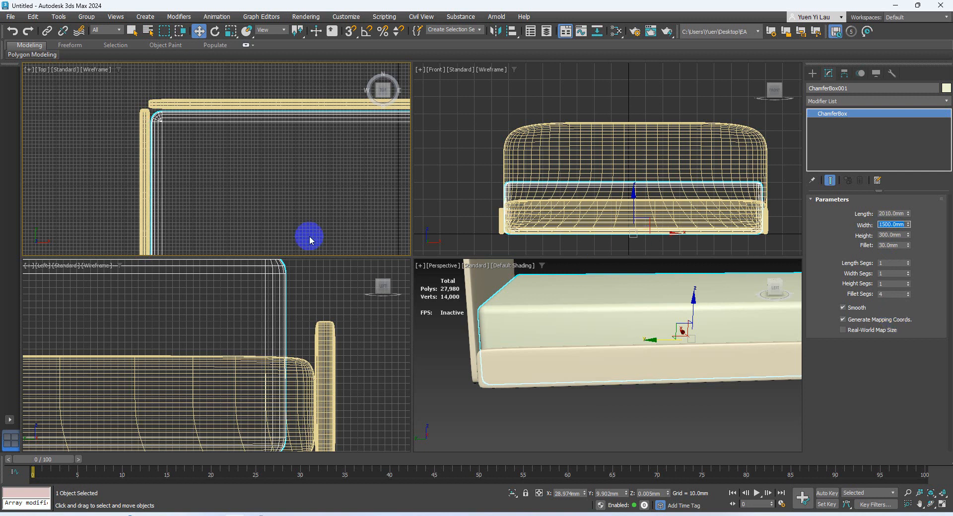
{"action": "middle_click_drag", "start_coordinate": [232, 180], "coordinate": [127, 173]}
{"action": "scroll", "coordinate": [178, 168], "scroll_direction": "down", "scroll_amount": 2}
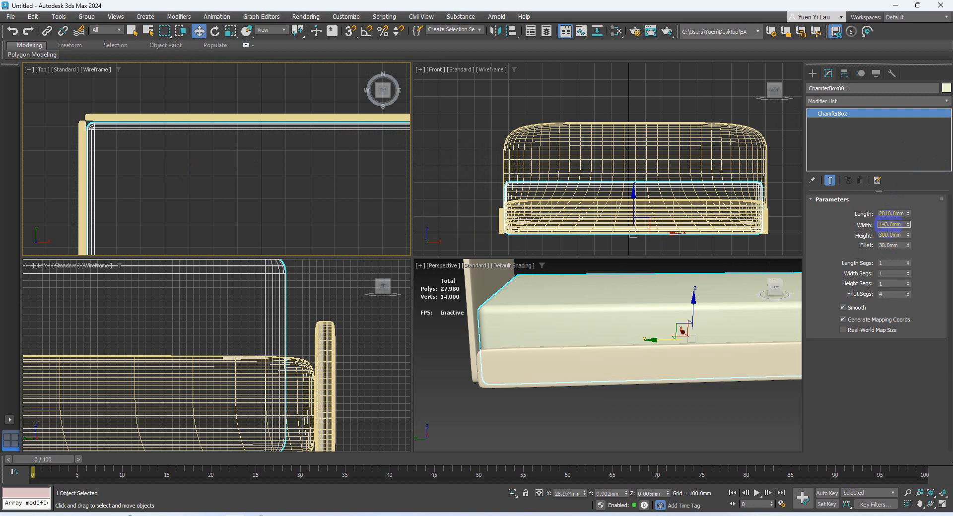
{"action": "type", "text": "9"}
{"action": "key", "text": "Return"}
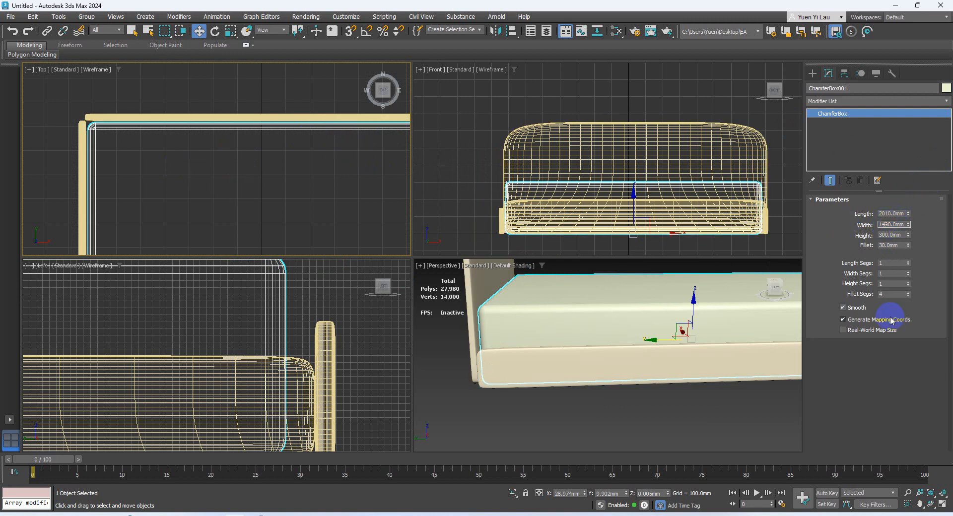
{"action": "key", "text": "BackSpace"}
{"action": "type", "text": "8"}
{"action": "key", "text": "Return"}
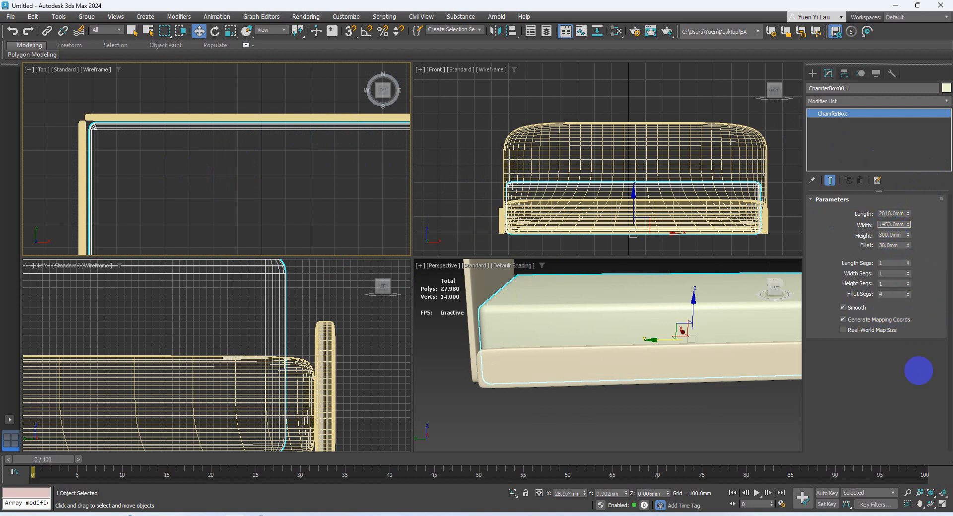
{"action": "key", "text": "Return"}
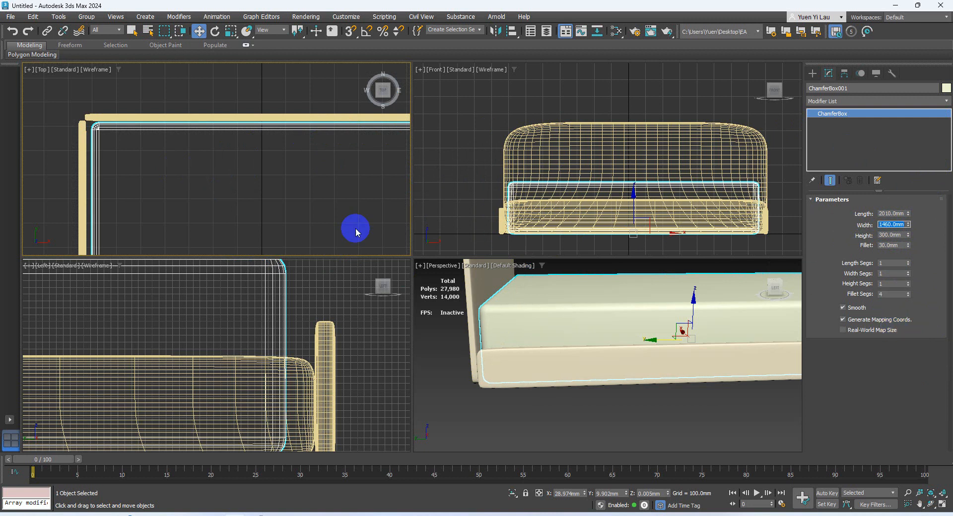
{"action": "left_click", "coordinate": [141, 153]}
{"action": "left_click", "coordinate": [94, 135]}
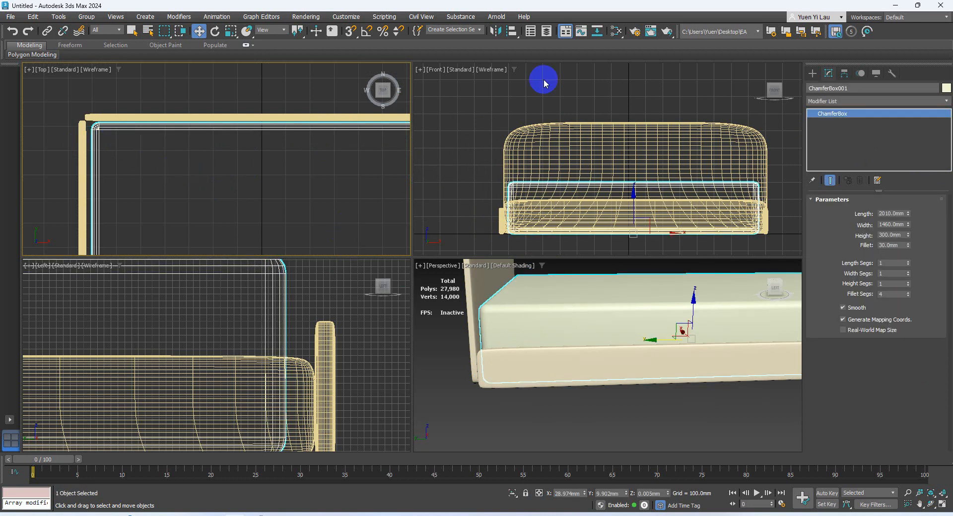
{"action": "left_click", "coordinate": [495, 31]}
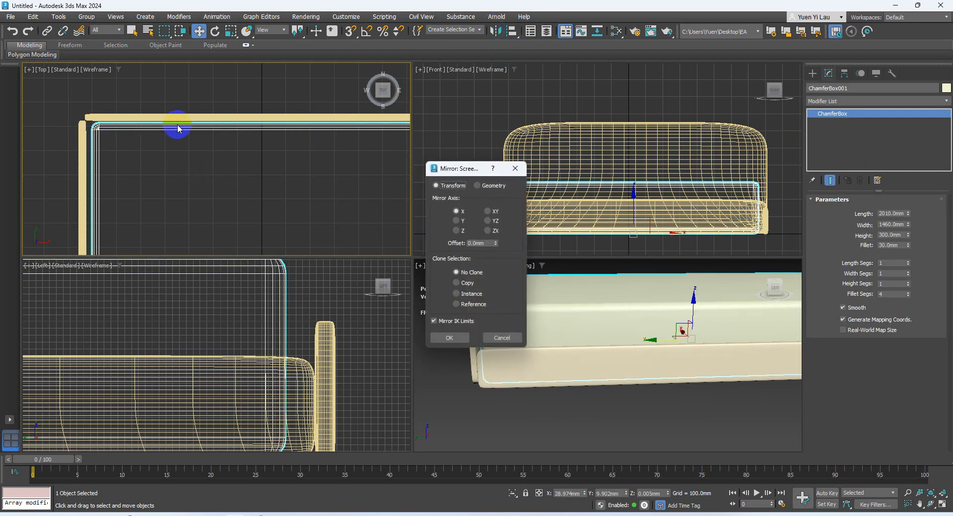
{"action": "left_click", "coordinate": [511, 337]}
Step: Mirror the side board on the negative X side about the X axis without cloning it
{"action": "left_click", "coordinate": [82, 144]}
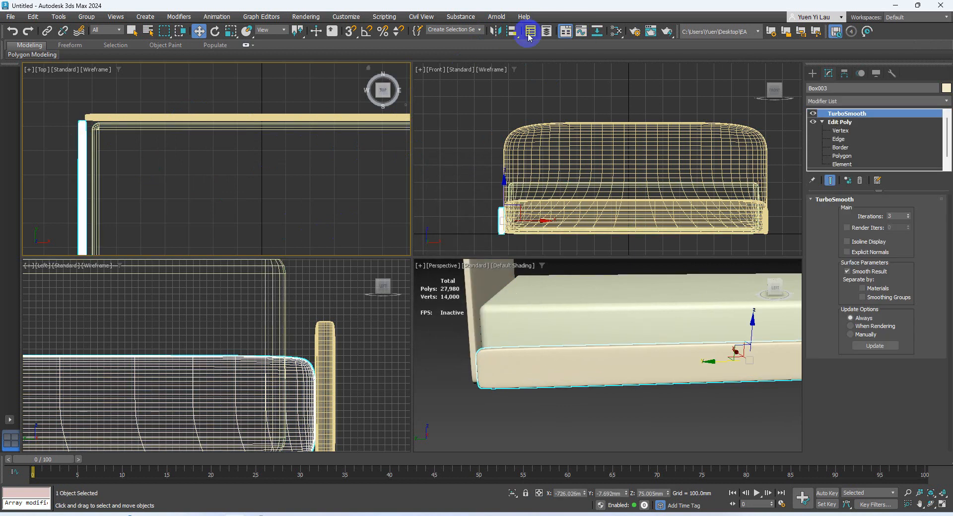
{"action": "left_click", "coordinate": [492, 30]}
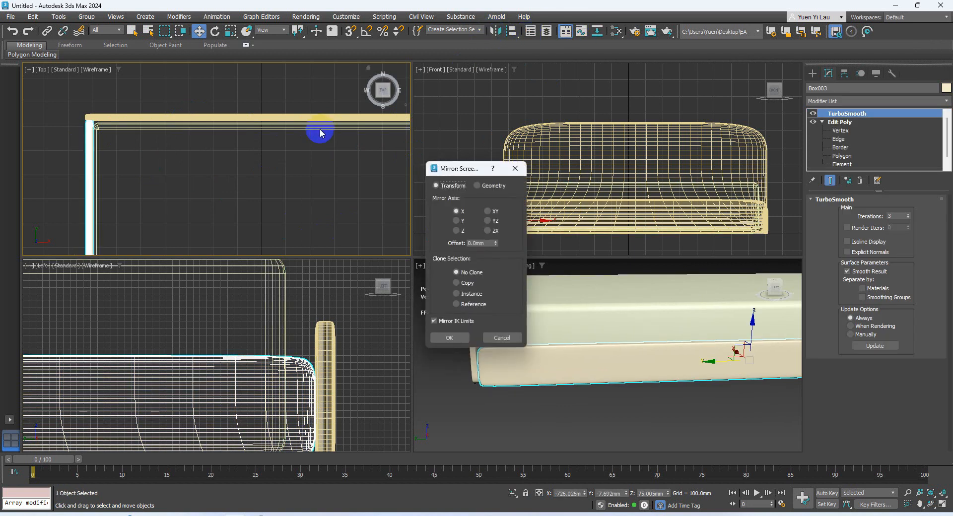
{"action": "left_click", "coordinate": [454, 341]}
Step: Examine how the mirrored side board meets the mattress box and the end boards at the corners
{"action": "scroll", "coordinate": [729, 409], "scroll_direction": "down", "scroll_amount": 3}
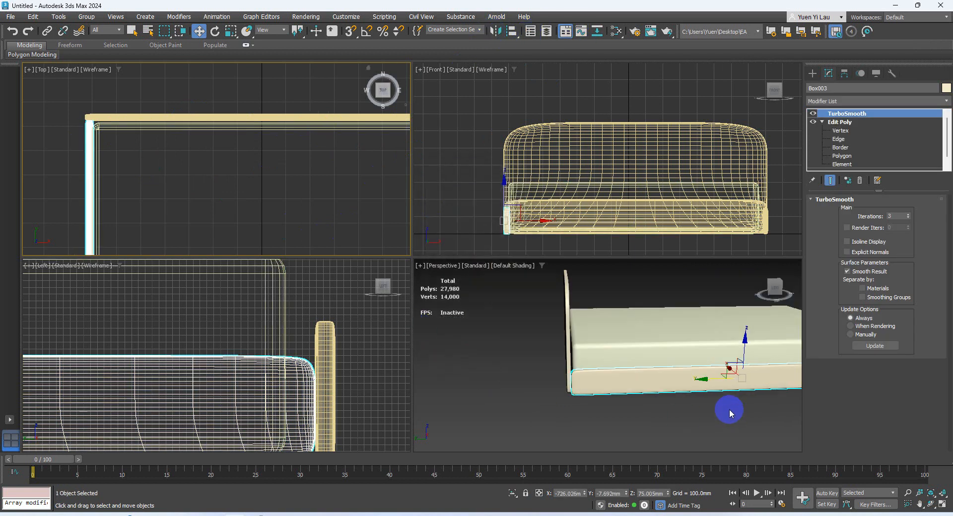
{"action": "middle_click_drag", "start_coordinate": [728, 409], "coordinate": [622, 395], "text": "alt"}
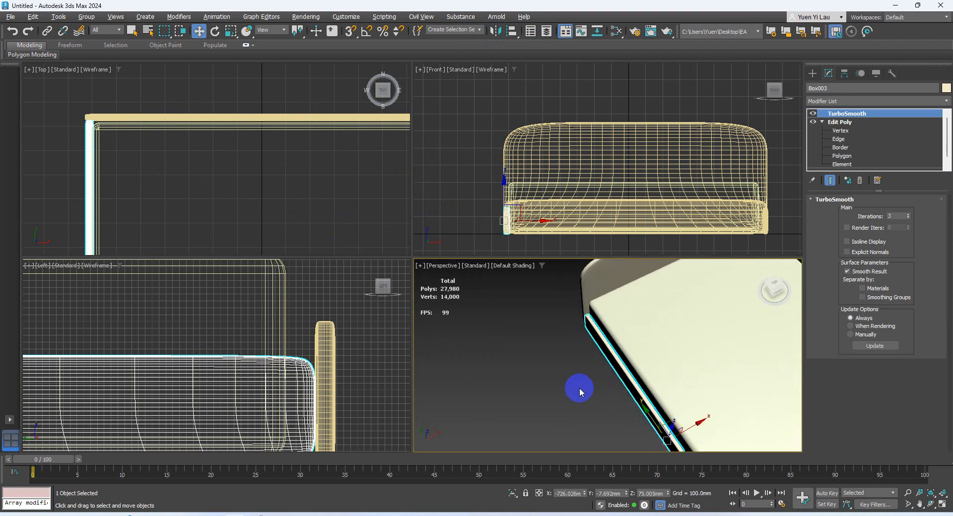
{"action": "left_click", "coordinate": [580, 388]}
{"action": "scroll", "coordinate": [590, 328], "scroll_direction": "up", "scroll_amount": 3}
{"action": "middle_click_drag", "start_coordinate": [626, 317], "coordinate": [570, 390], "text": "alt"}
{"action": "scroll", "coordinate": [645, 341], "scroll_direction": "down", "scroll_amount": 4}
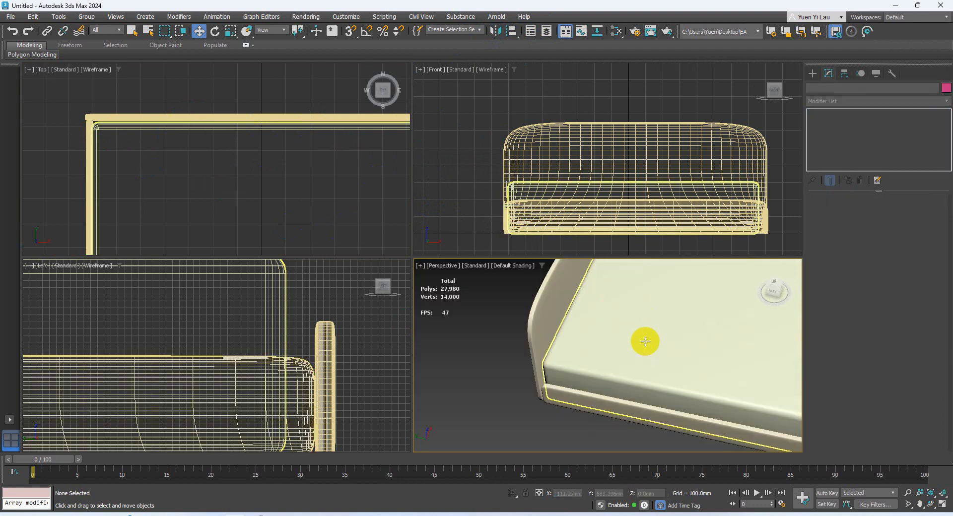
{"action": "middle_click_drag", "start_coordinate": [638, 368], "coordinate": [606, 368], "text": "alt"}
{"action": "scroll", "coordinate": [664, 347], "scroll_direction": "down", "scroll_amount": 1}
{"action": "left_click", "coordinate": [581, 355]}
{"action": "left_click", "coordinate": [651, 401]}
{"action": "left_click", "coordinate": [607, 367]}
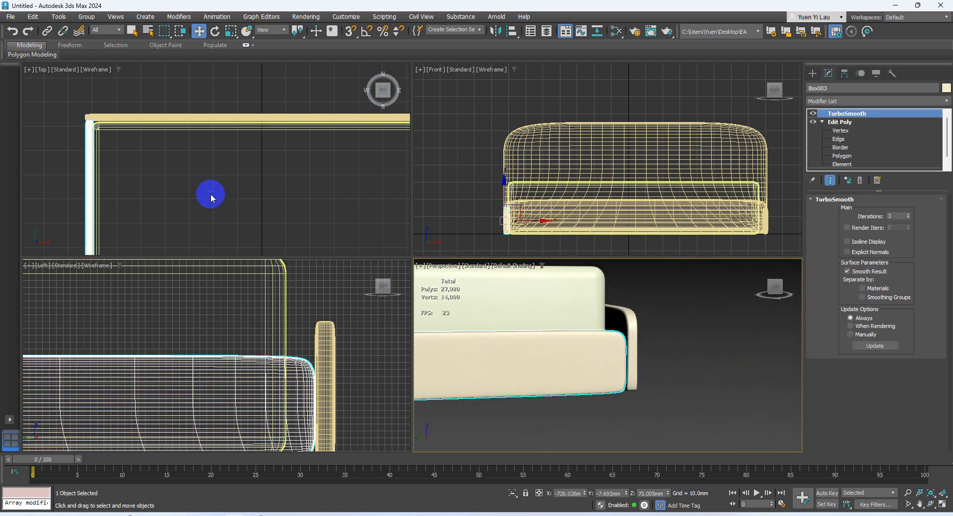
Step: Set the mattress box's width to 1510 mm
{"action": "left_click", "coordinate": [235, 129]}
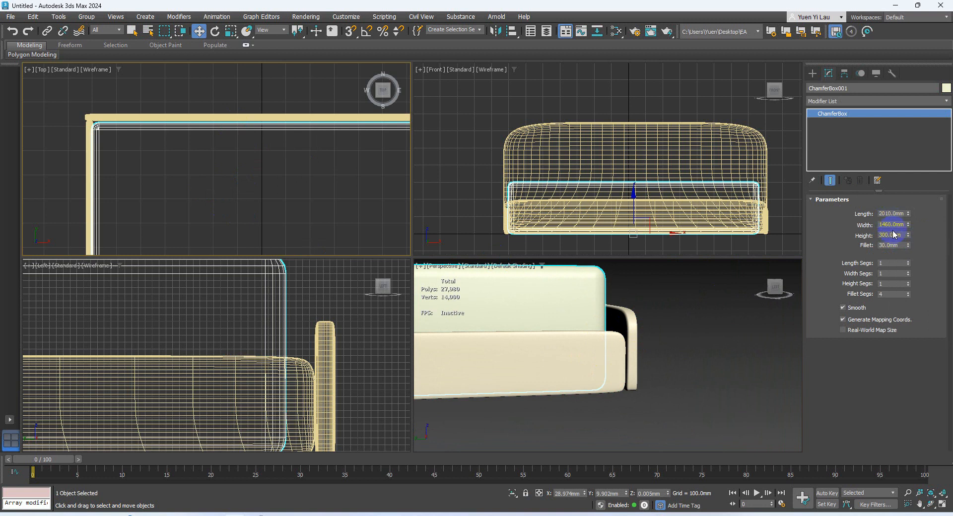
{"action": "left_click_drag", "start_coordinate": [911, 226], "coordinate": [911, 227]}
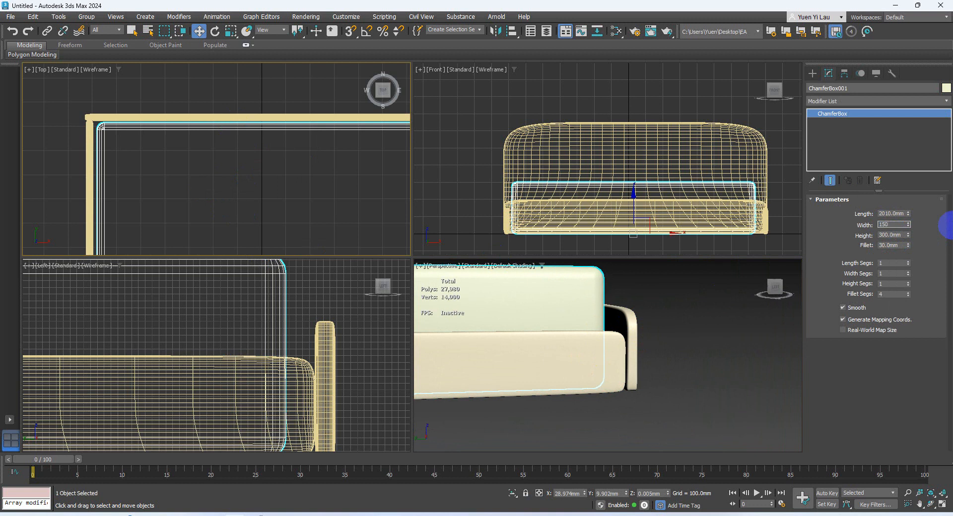
{"action": "type", "text": "0"}
{"action": "key", "text": "Return"}
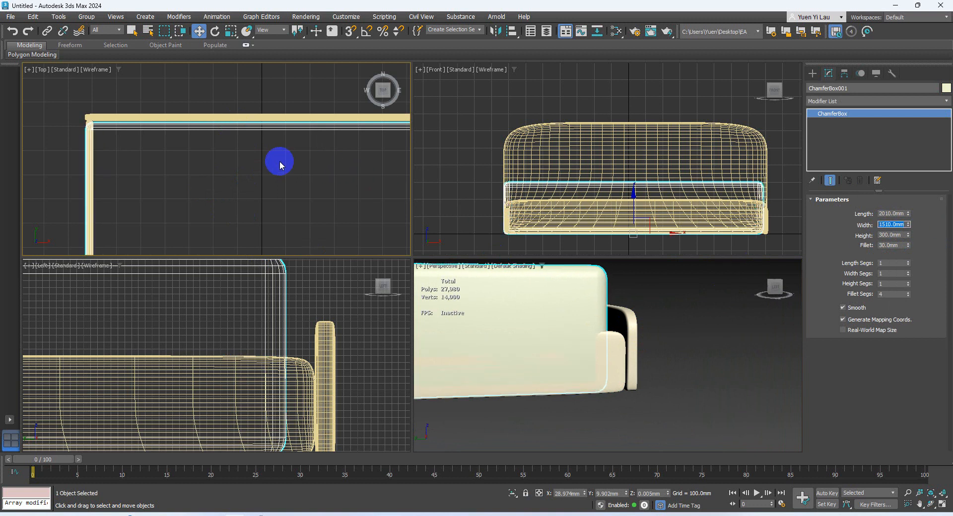
Step: Narrow the mattress box to a width of about 1430.9 mm so it fits inside the side boards
{"action": "middle_click_drag", "start_coordinate": [607, 282], "coordinate": [776, 253], "text": "alt"}
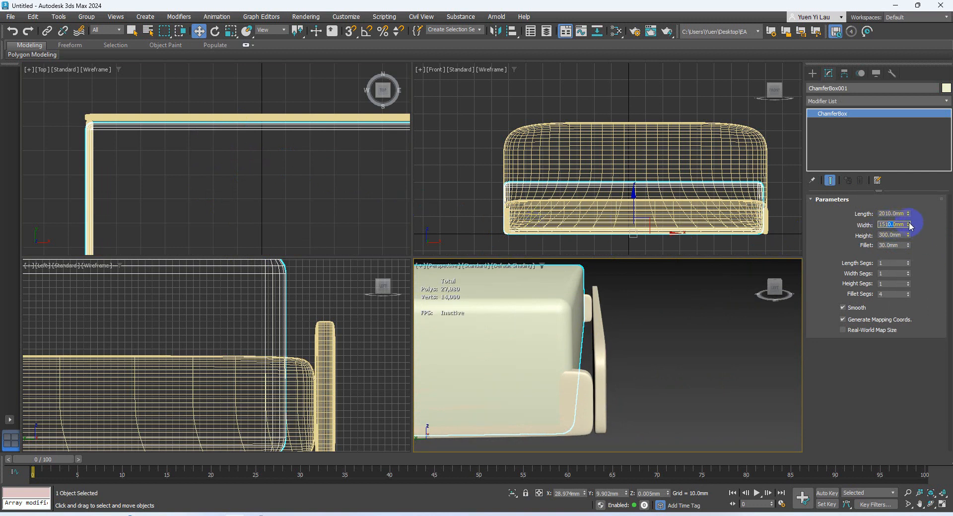
{"action": "mouse_move", "coordinate": [909, 224]}
{"action": "left_mouse_down"}
{"action": "mouse_move", "coordinate": [909, 249]}
{"action": "mouse_move", "coordinate": [910, 223]}
{"action": "left_mouse_up"}
{"action": "key", "text": "ctrl+z"}
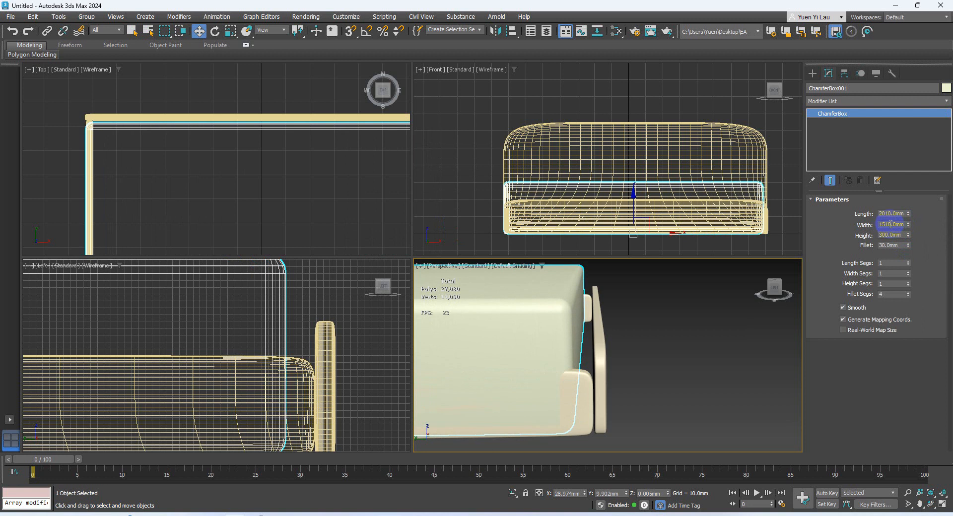
{"action": "left_click_drag", "start_coordinate": [908, 224], "coordinate": [888, 228]}
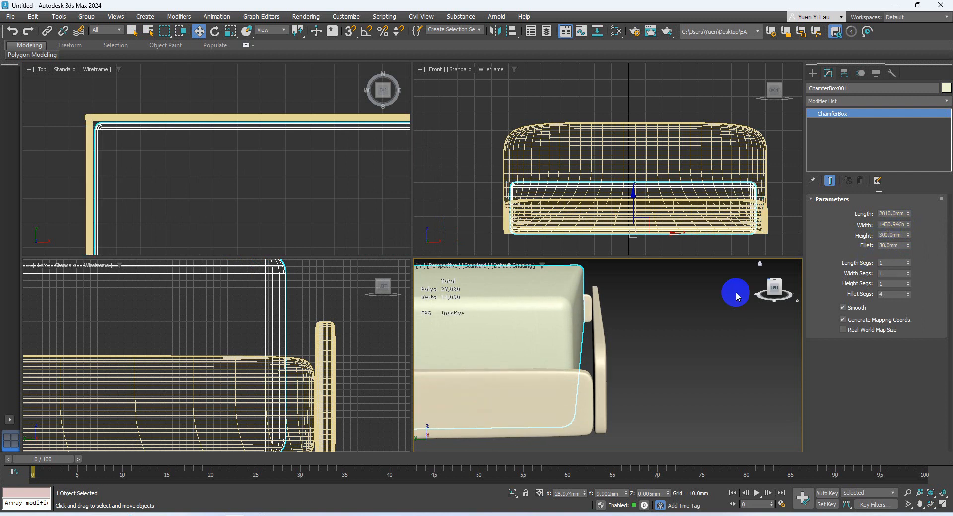
Step: Increase the mattress box's length to 2050 mm
{"action": "left_click", "coordinate": [899, 224]}
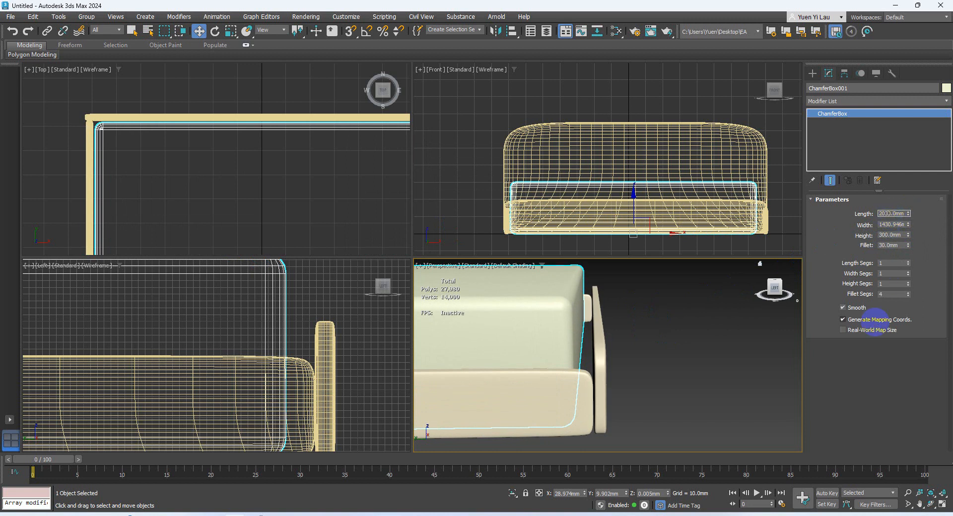
{"action": "key", "text": "Return"}
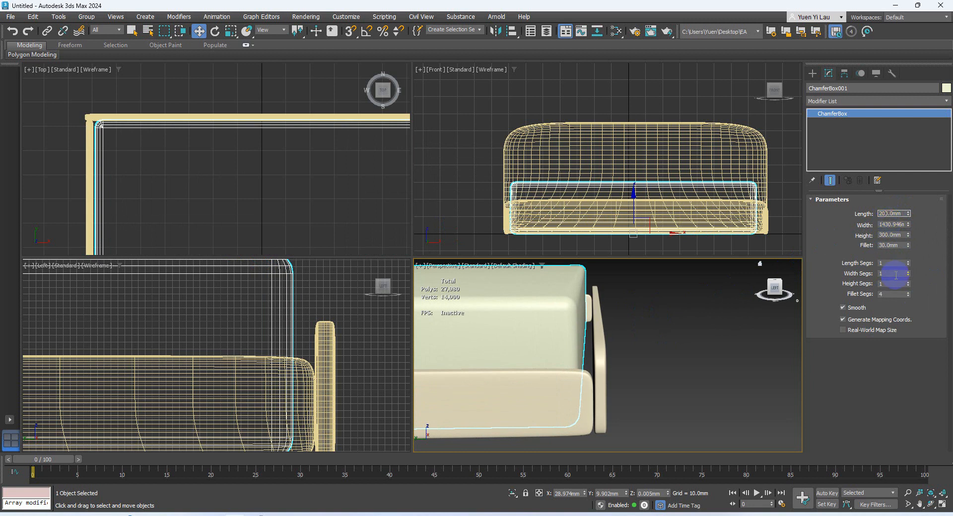
{"action": "type", "text": "2040"}
{"action": "key", "text": "Return"}
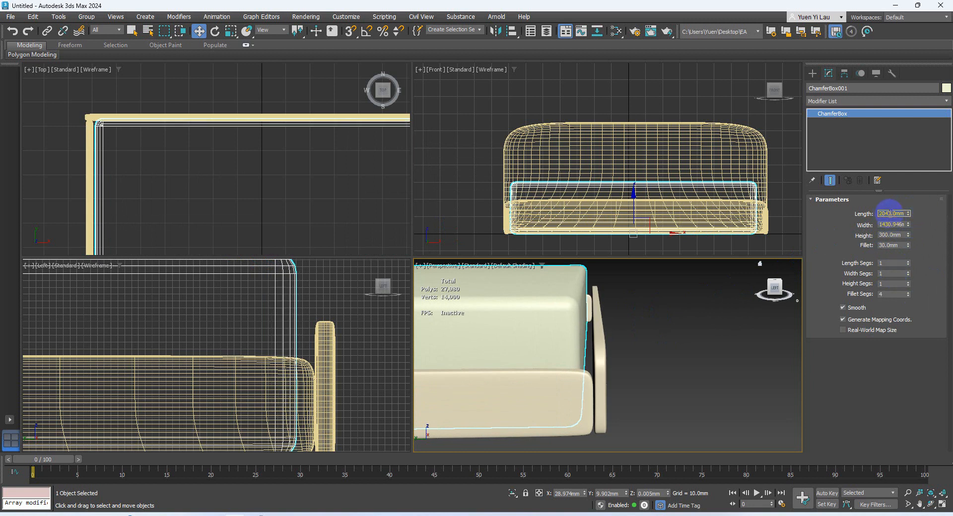
{"action": "type", "text": "5"}
{"action": "key", "text": "Return"}
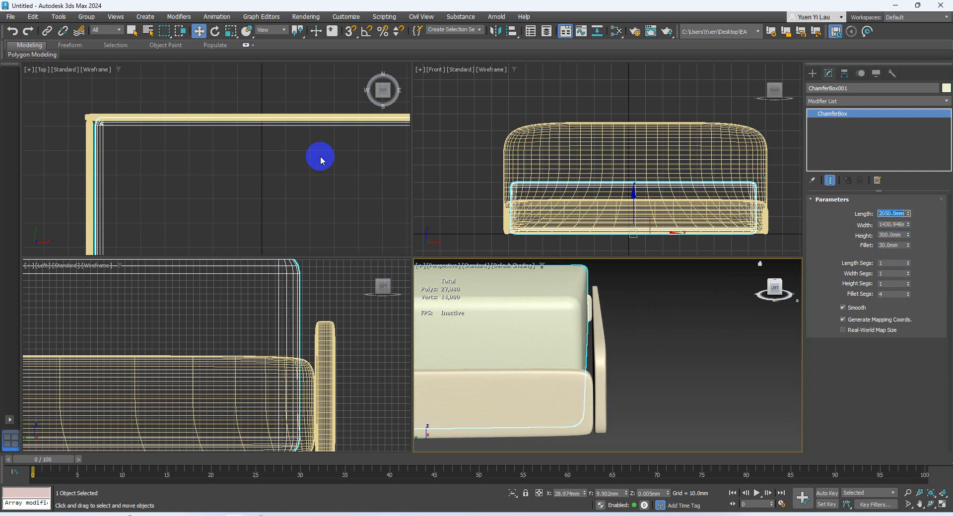
Step: Reposition the mattress box in the top view to about X 50.9 mm and Y -8.3 mm
{"action": "middle_click_drag", "start_coordinate": [320, 157], "coordinate": [265, 147]}
{"action": "middle_click_drag", "start_coordinate": [341, 193], "coordinate": [336, 136]}
{"action": "scroll", "coordinate": [336, 136], "scroll_direction": "down", "scroll_amount": 4}
{"action": "middle_click_drag", "start_coordinate": [304, 219], "coordinate": [316, 164]}
{"action": "scroll", "coordinate": [317, 164], "scroll_direction": "up", "scroll_amount": 1}
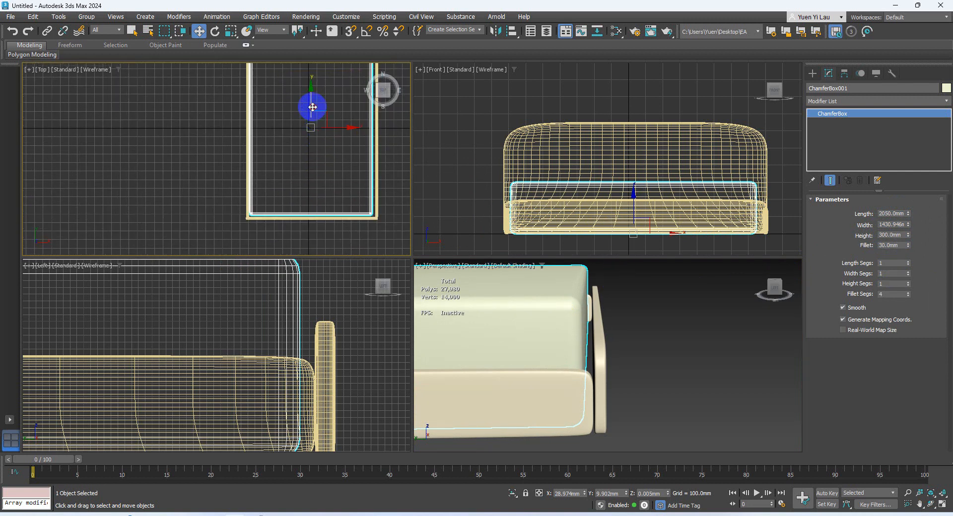
{"action": "left_click_drag", "start_coordinate": [313, 107], "coordinate": [350, 129]}
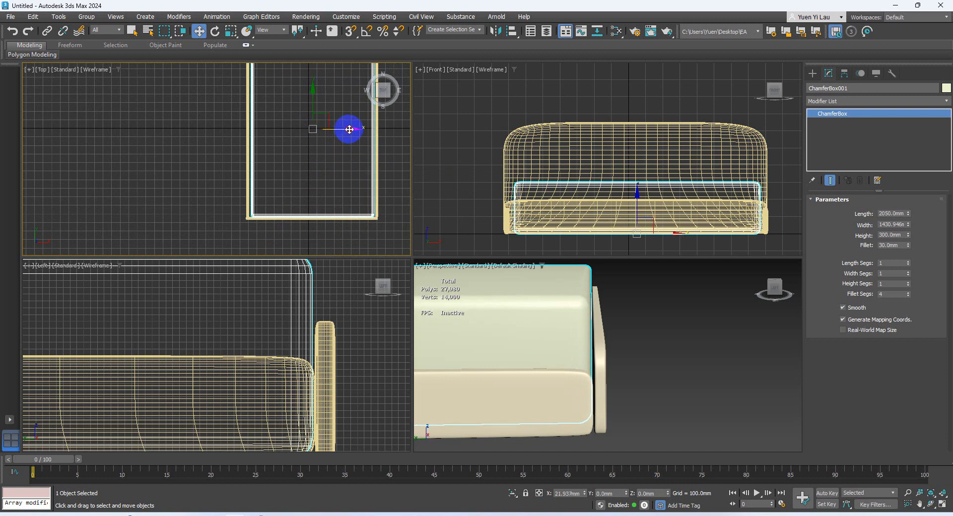
Step: Check the mattress box's fit at the footboard and set its width to 1450 mm
{"action": "left_click", "coordinate": [642, 334]}
{"action": "scroll", "coordinate": [624, 357], "scroll_direction": "up", "scroll_amount": 8}
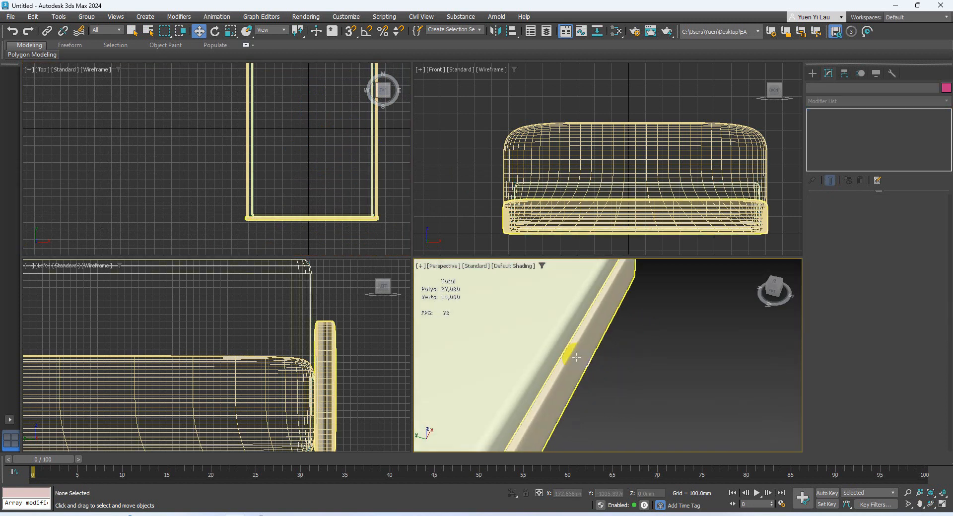
{"action": "scroll", "coordinate": [577, 362], "scroll_direction": "down", "scroll_amount": 4}
{"action": "middle_click_drag", "start_coordinate": [581, 369], "coordinate": [538, 355]}
{"action": "left_click", "coordinate": [526, 341]}
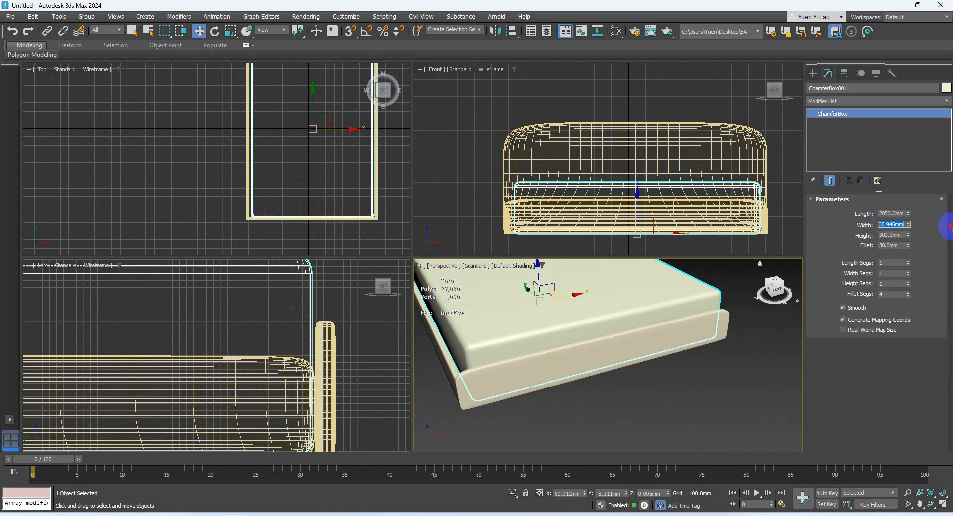
{"action": "type", "text": "1450"}
{"action": "key", "text": "Return"}
Step: Shift the mattress box to about 46 mm on X and widen it between the side boards
{"action": "scroll", "coordinate": [331, 138], "scroll_direction": "up", "scroll_amount": 3}
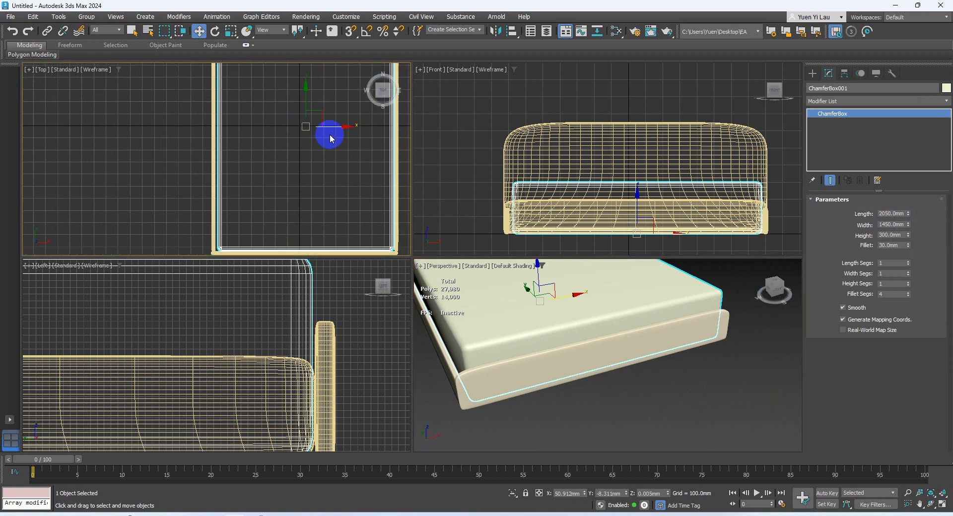
{"action": "left_click_drag", "start_coordinate": [334, 126], "coordinate": [334, 127]}
{"action": "left_click", "coordinate": [437, 390]}
{"action": "middle_click_drag", "start_coordinate": [442, 387], "coordinate": [464, 368], "text": "alt"}
{"action": "left_click", "coordinate": [517, 334]}
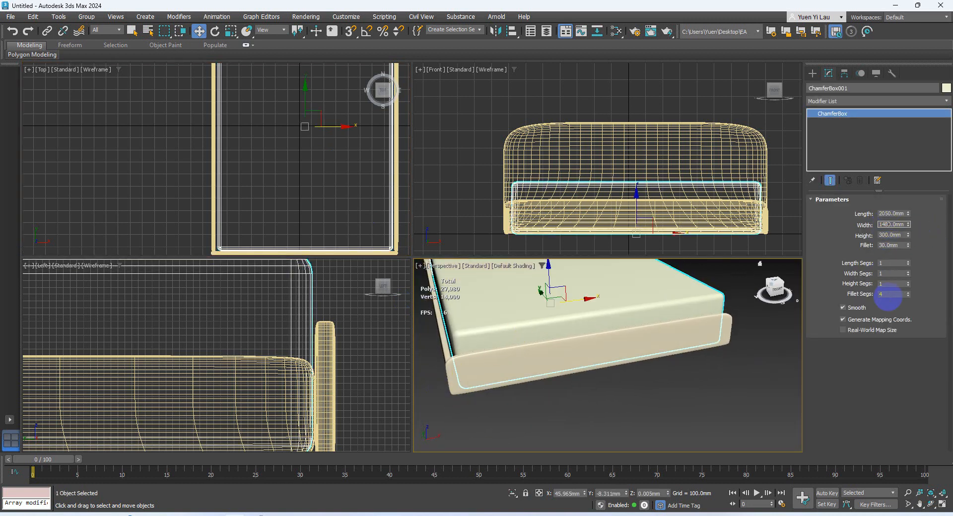
Step: Move the footboard about 8 mm along Y toward the side boards to close the gap at the corner
{"action": "left_click", "coordinate": [536, 389]}
{"action": "middle_click_drag", "start_coordinate": [536, 390], "coordinate": [609, 350], "text": "alt"}
{"action": "middle_click_drag", "start_coordinate": [639, 350], "coordinate": [636, 345], "text": "alt"}
{"action": "left_click", "coordinate": [689, 334]}
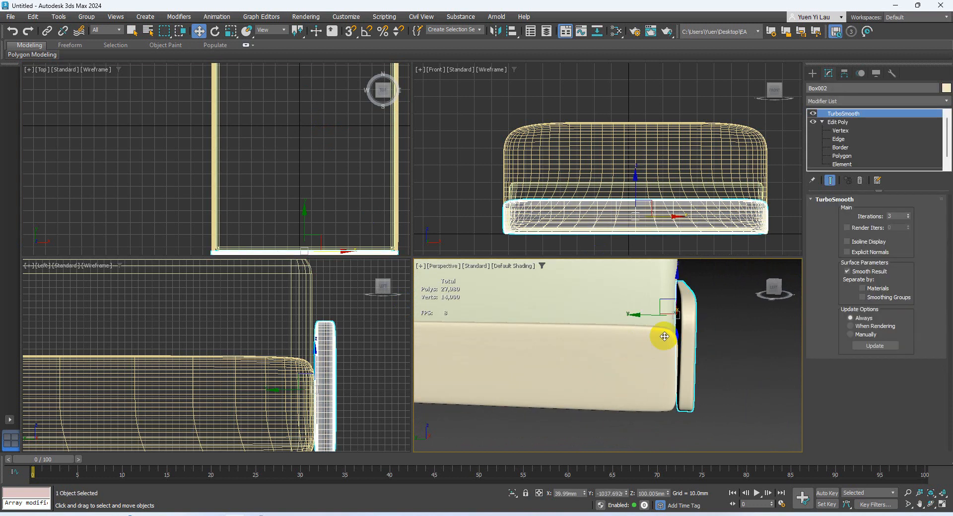
{"action": "left_click_drag", "start_coordinate": [640, 315], "coordinate": [636, 315]}
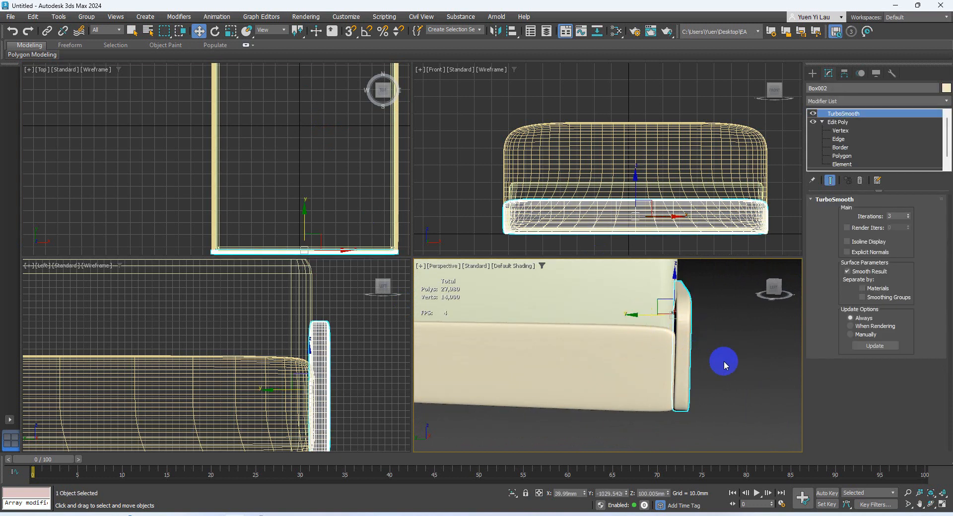
Step: Rename the bed's tall rounded end panel as headboard
{"action": "middle_click_drag", "start_coordinate": [724, 368], "coordinate": [685, 342], "text": "alt"}
{"action": "left_click", "coordinate": [938, 507]}
{"action": "middle_click_drag", "start_coordinate": [466, 236], "coordinate": [627, 278]}
{"action": "left_click", "coordinate": [340, 176]}
{"action": "double_click", "coordinate": [823, 90]}
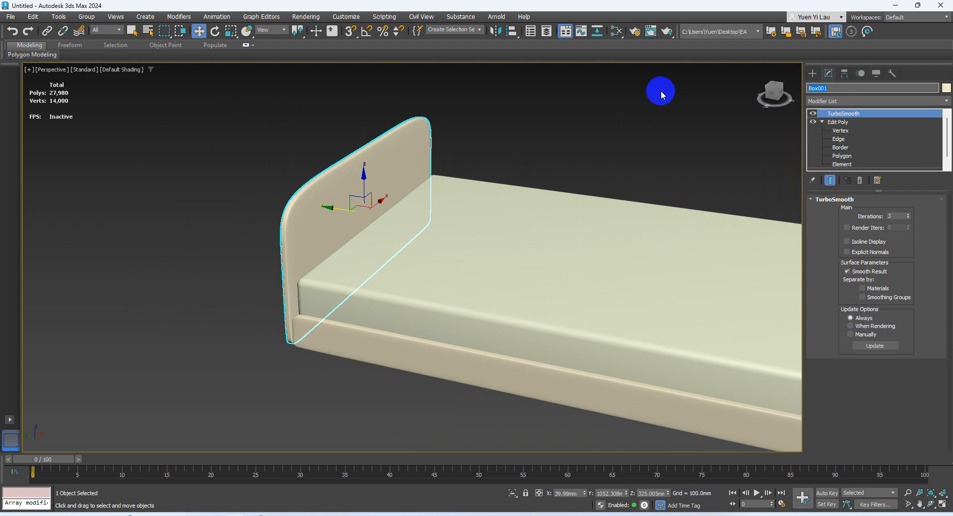
{"action": "type", "text": "headboard"}
{"action": "key", "text": "Return"}
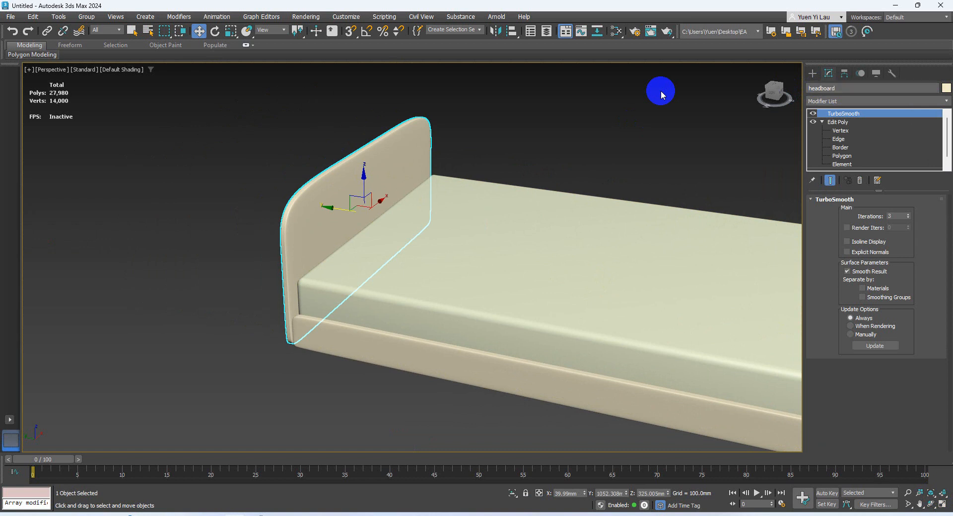
Step: Rename the low panel at the foot end of the bed as footboard
{"action": "middle_click_drag", "start_coordinate": [444, 276], "coordinate": [473, 274], "text": "alt"}
{"action": "left_click", "coordinate": [570, 324]}
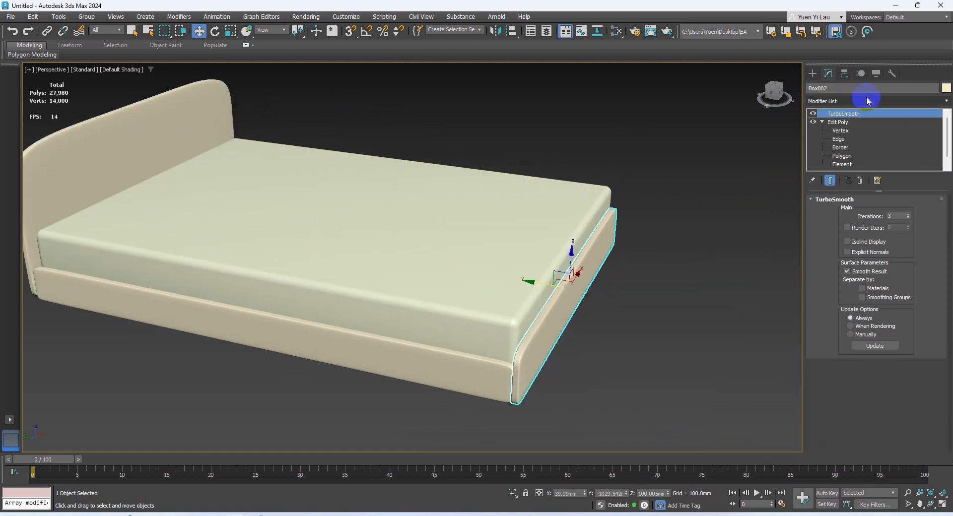
{"action": "left_click", "coordinate": [839, 88]}
{"action": "type", "text": "footb"}
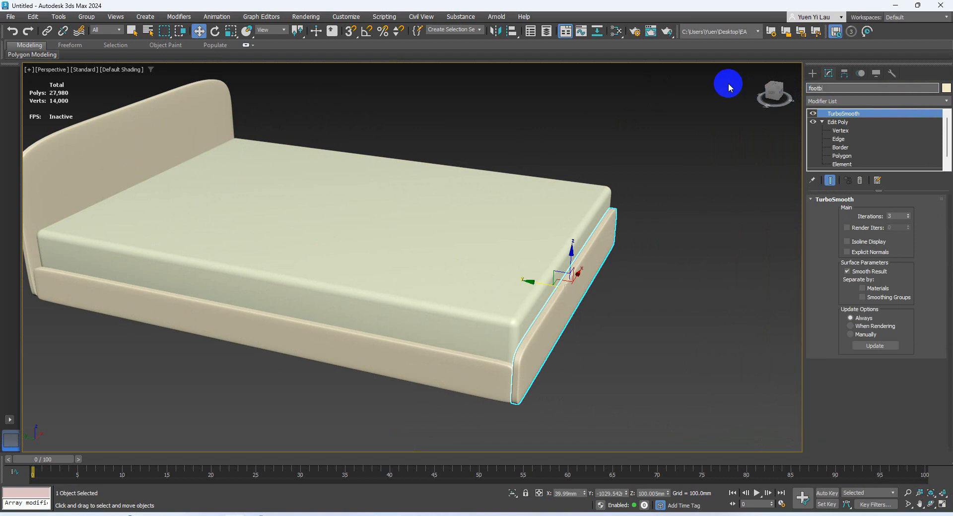
{"action": "type", "text": "oard"}
{"action": "key", "text": "Return"}
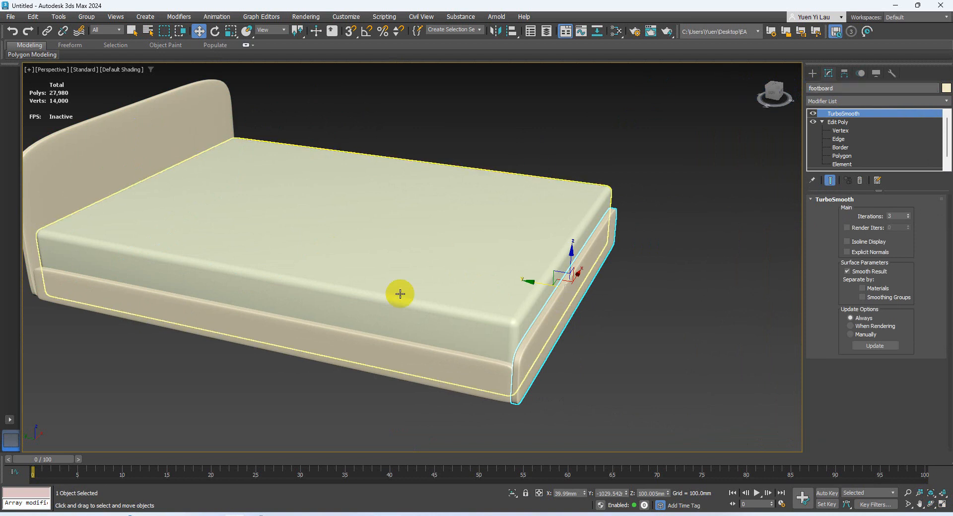
Step: Rename the two side boards as leftboard and rightboard
{"action": "left_click", "coordinate": [438, 355]}
{"action": "left_click", "coordinate": [833, 88]}
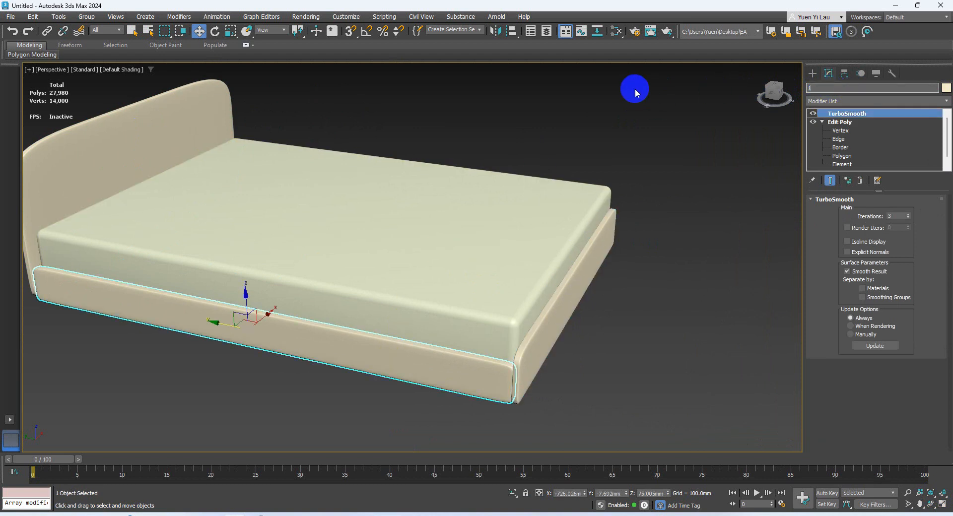
{"action": "type", "text": "leftboard"}
{"action": "key", "text": "Return"}
{"action": "middle_click_drag", "start_coordinate": [588, 211], "coordinate": [481, 181], "text": "alt"}
{"action": "left_click", "coordinate": [639, 368]}
{"action": "left_click", "coordinate": [839, 88]}
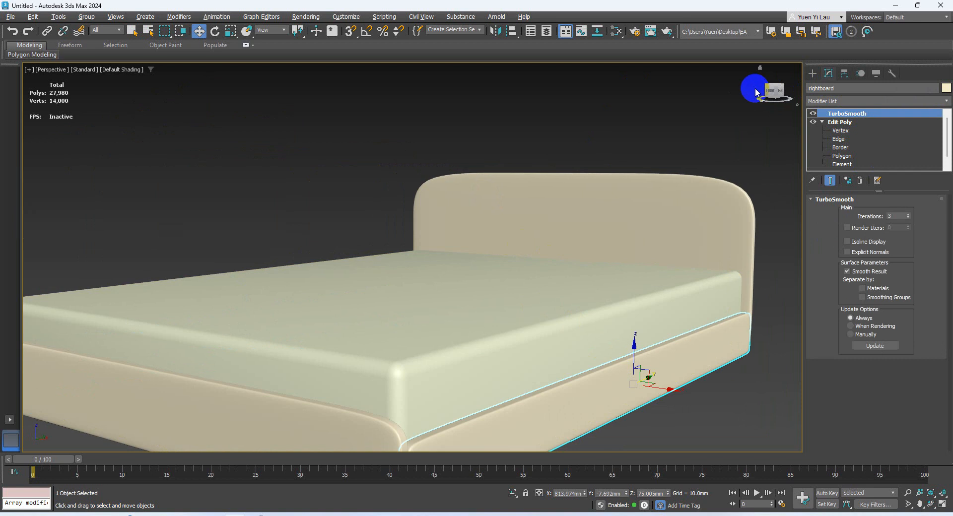
Step: Create a leg cylinder of about 10.5 mm radius and 59.5 mm height where the left side board meets the headboard
{"action": "left_click", "coordinate": [813, 73]}
{"action": "left_click", "coordinate": [842, 153]}
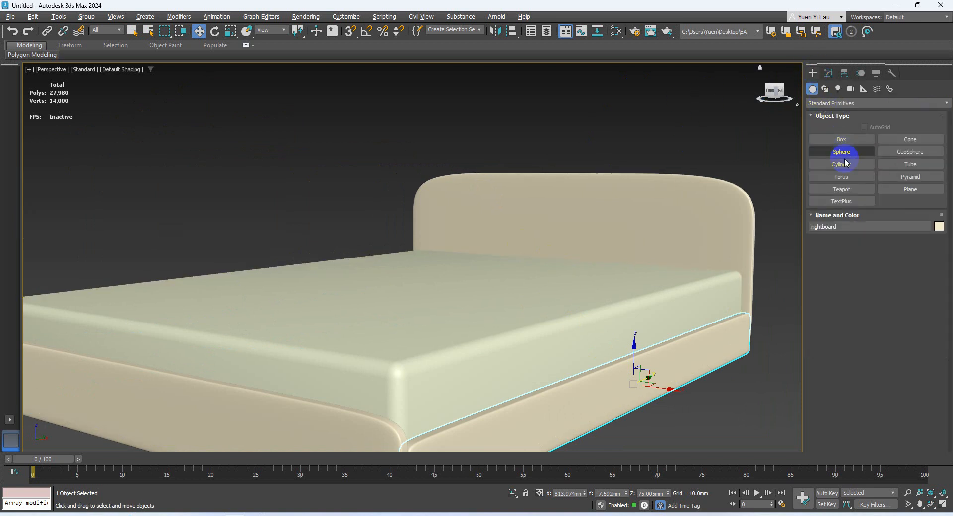
{"action": "left_click", "coordinate": [843, 164]}
{"action": "left_click", "coordinate": [943, 505]}
{"action": "left_click", "coordinate": [212, 195]}
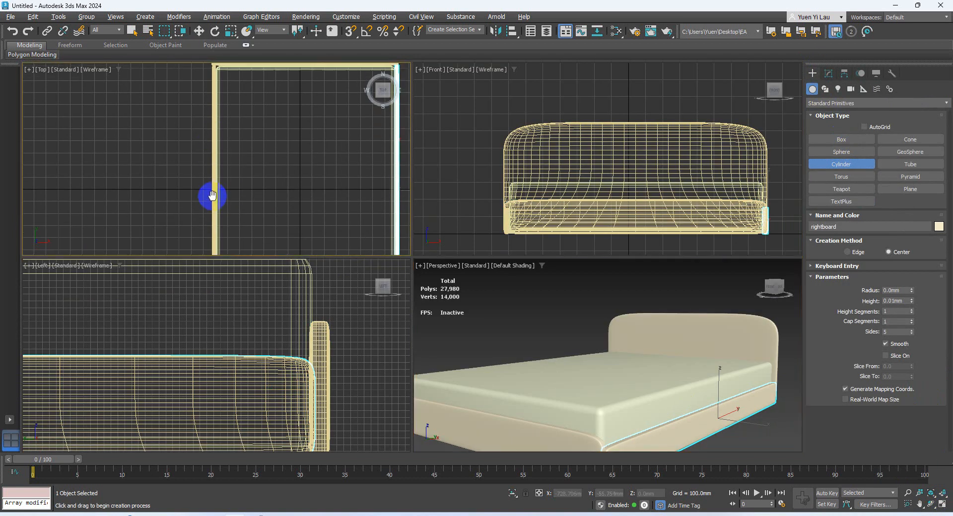
{"action": "scroll", "coordinate": [214, 194], "scroll_direction": "down", "scroll_amount": 2}
{"action": "middle_click_drag", "start_coordinate": [234, 125], "coordinate": [250, 141]}
{"action": "scroll", "coordinate": [249, 134], "scroll_direction": "up", "scroll_amount": 6}
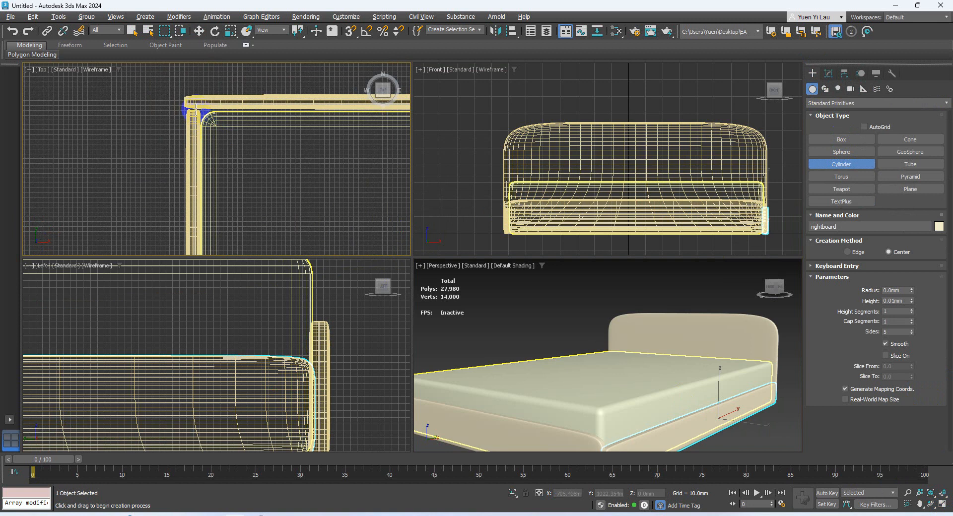
{"action": "left_click_drag", "start_coordinate": [194, 107], "coordinate": [196, 76]}
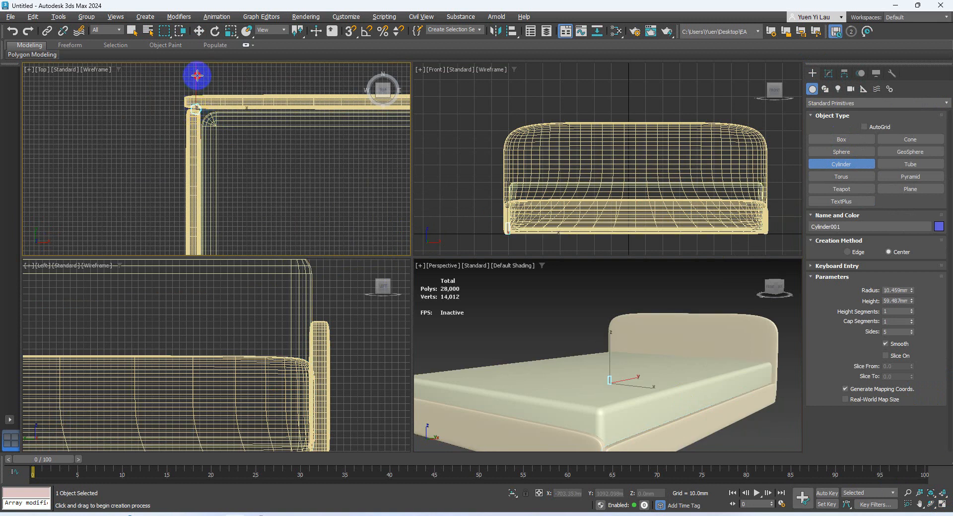
Step: Set the leg cylinder's radius to 15 mm and its height to 200 mm
{"action": "left_click", "coordinate": [199, 31]}
{"action": "left_click", "coordinate": [825, 73]}
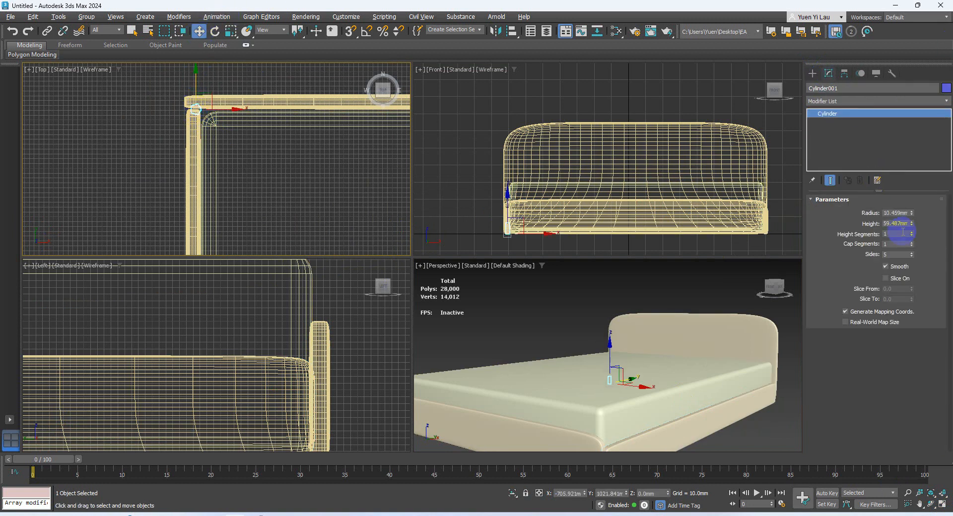
{"action": "double_click", "coordinate": [886, 214]}
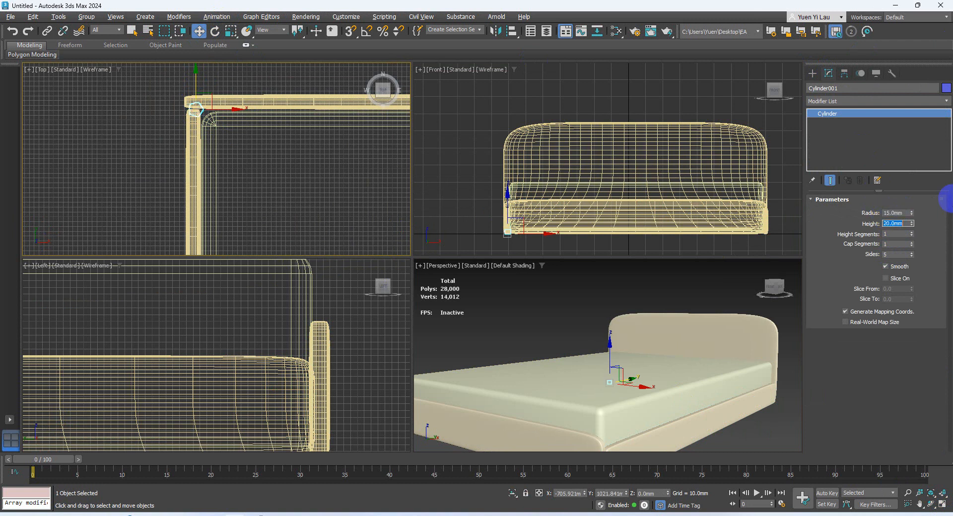
Step: Lower the leg to about Z -192 mm so its upper end meets the underside of the bed frame
{"action": "middle_click_drag", "start_coordinate": [684, 211], "coordinate": [696, 170]}
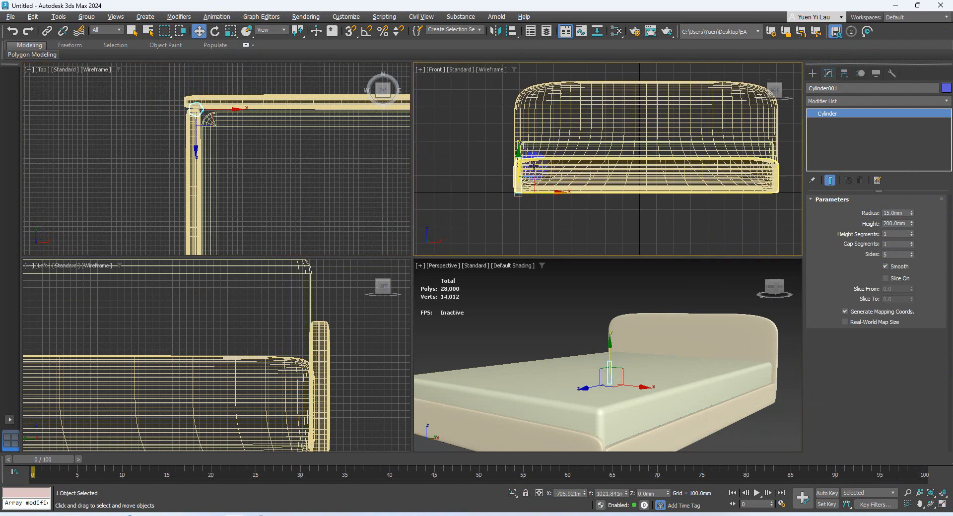
{"action": "left_click_drag", "start_coordinate": [520, 154], "coordinate": [522, 192]}
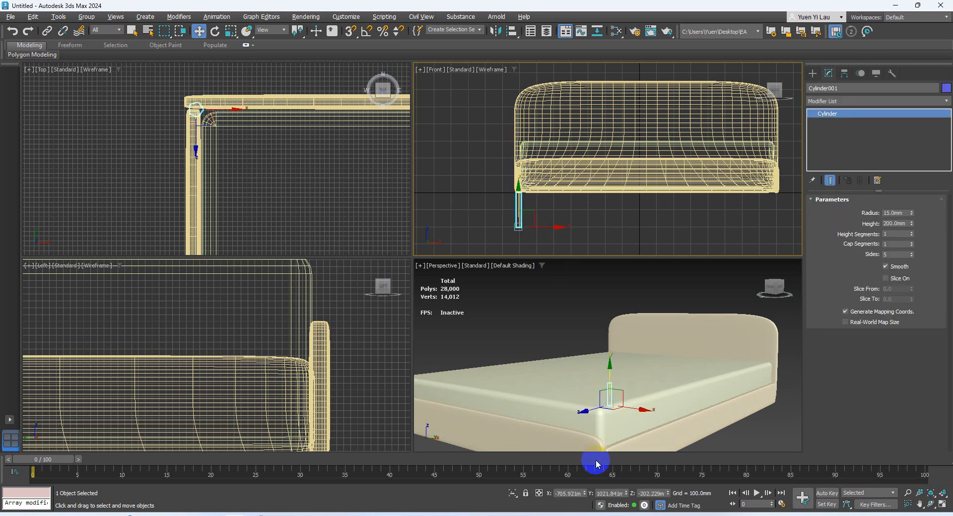
{"action": "middle_click_drag", "start_coordinate": [611, 424], "coordinate": [698, 396], "text": "alt"}
{"action": "left_click", "coordinate": [630, 400]}
{"action": "scroll", "coordinate": [629, 397], "scroll_direction": "up", "scroll_amount": 6}
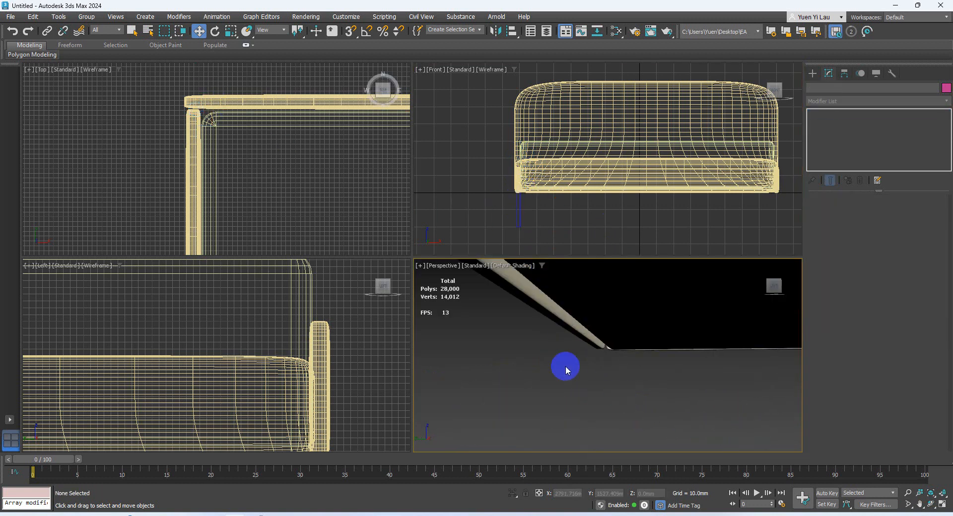
{"action": "scroll", "coordinate": [566, 368], "scroll_direction": "down", "scroll_amount": 2}
{"action": "left_click", "coordinate": [496, 335]}
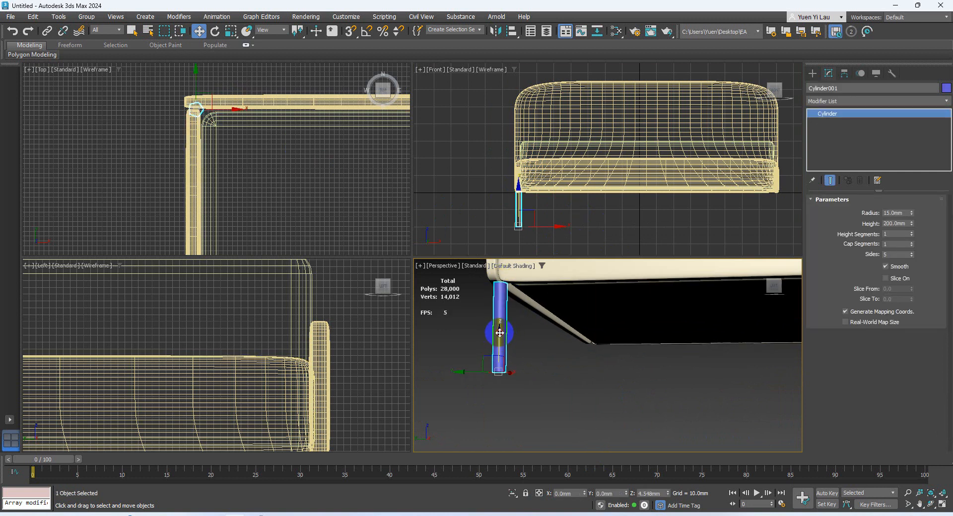
{"action": "left_click", "coordinate": [559, 362]}
Step: Make two instances of the leg along the left side board, spaced about 1011 mm apart toward the footboard
{"action": "left_click", "coordinate": [519, 213]}
{"action": "scroll", "coordinate": [289, 182], "scroll_direction": "down", "scroll_amount": 4}
{"action": "middle_click_drag", "start_coordinate": [289, 189], "coordinate": [256, 125]}
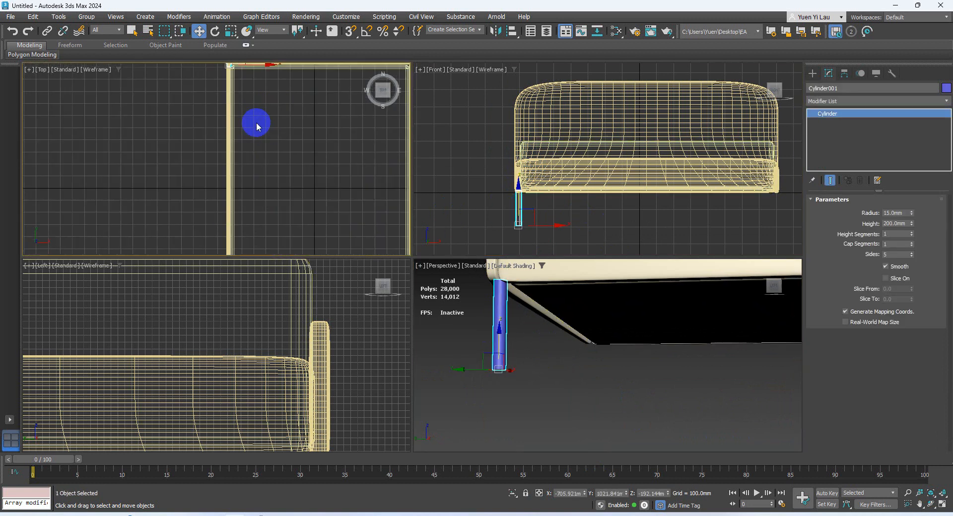
{"action": "scroll", "coordinate": [259, 134], "scroll_direction": "down", "scroll_amount": 2}
{"action": "middle_click_drag", "start_coordinate": [241, 82], "coordinate": [240, 102]}
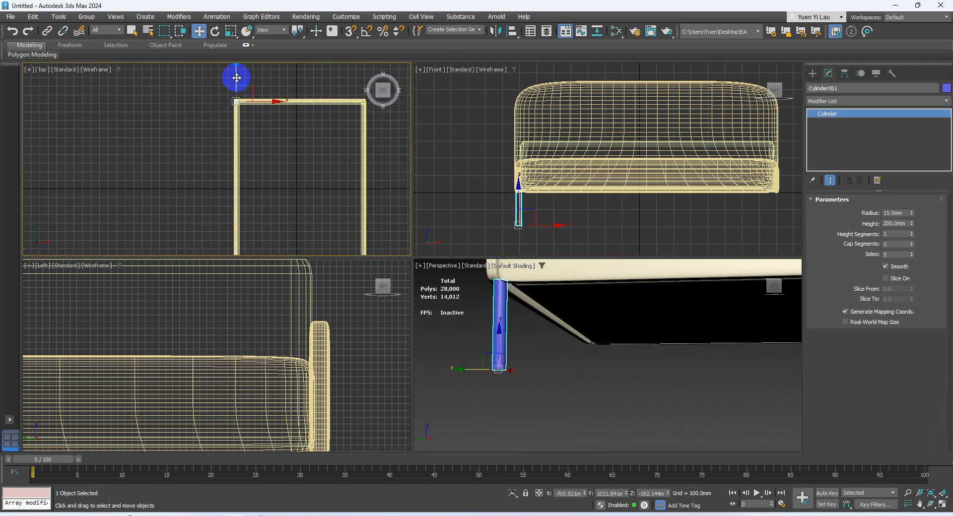
{"action": "left_click_drag", "start_coordinate": [239, 78], "coordinate": [249, 161], "text": "shift"}
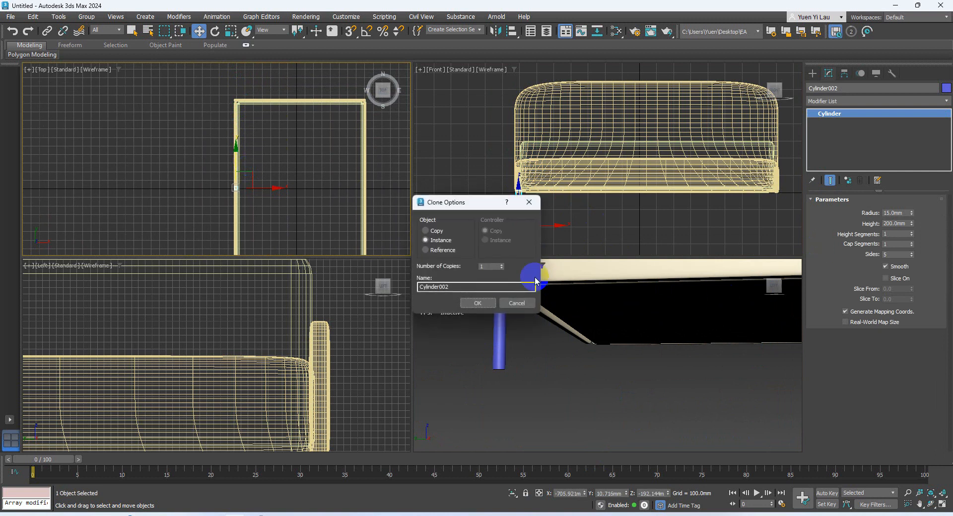
{"action": "left_click", "coordinate": [492, 297]}
Step: Move the foot-end leg about 17 mm along Y toward the outer edge of the footboard corner
{"action": "middle_click_drag", "start_coordinate": [313, 208], "coordinate": [318, 129]}
{"action": "scroll", "coordinate": [607, 358], "scroll_direction": "down", "scroll_amount": 8}
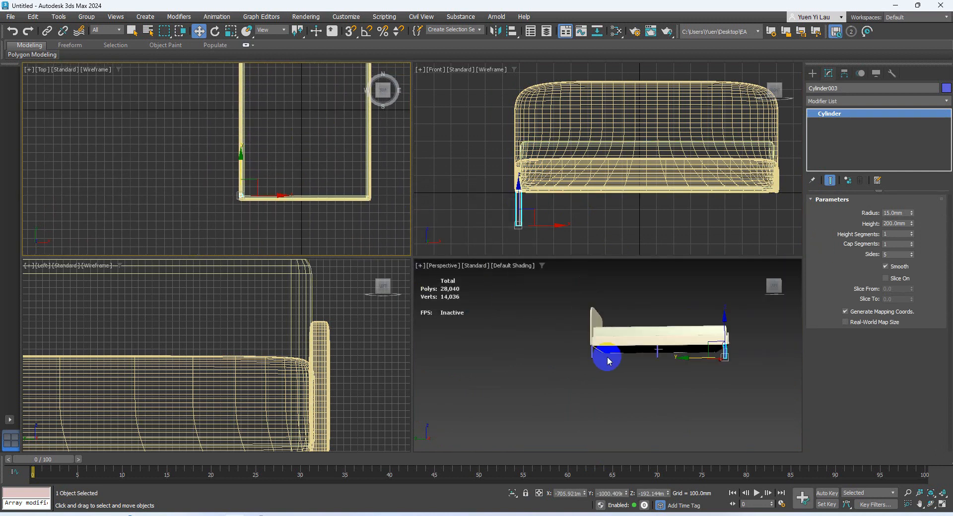
{"action": "middle_click_drag", "start_coordinate": [649, 358], "coordinate": [614, 357]}
{"action": "scroll", "coordinate": [701, 368], "scroll_direction": "up", "scroll_amount": 2}
{"action": "left_click", "coordinate": [709, 375]}
{"action": "scroll", "coordinate": [684, 374], "scroll_direction": "up", "scroll_amount": 2}
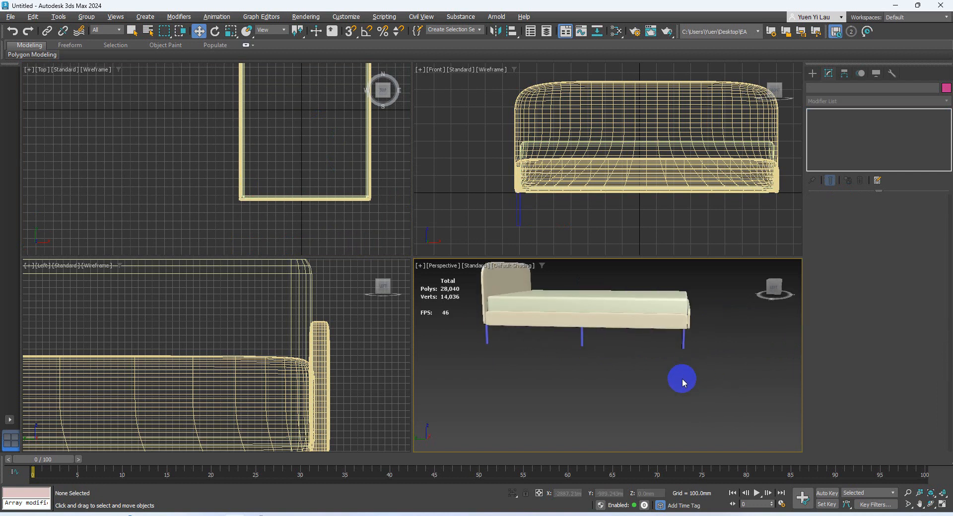
{"action": "left_click", "coordinate": [686, 344]}
{"action": "middle_click_drag", "start_coordinate": [230, 153], "coordinate": [233, 150]}
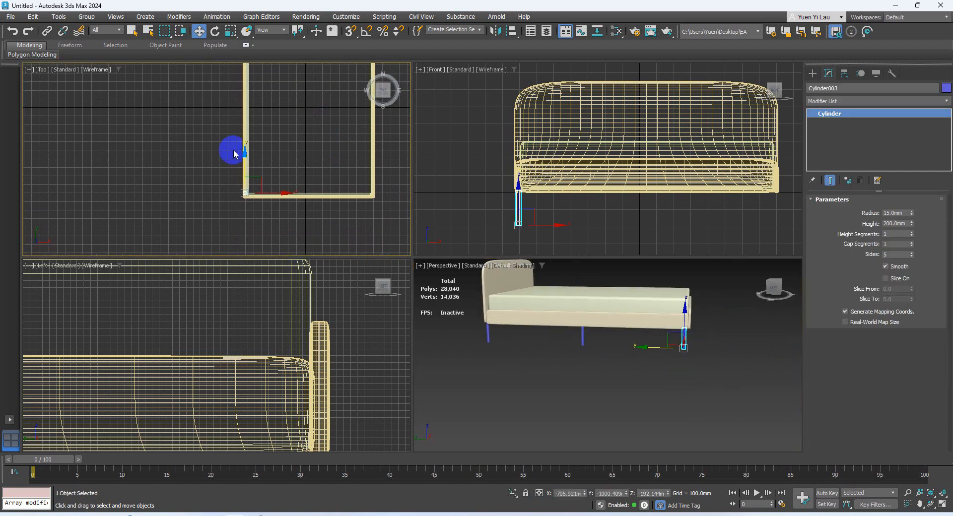
{"action": "scroll", "coordinate": [276, 184], "scroll_direction": "up", "scroll_amount": 4}
{"action": "left_click_drag", "start_coordinate": [215, 169], "coordinate": [215, 172]}
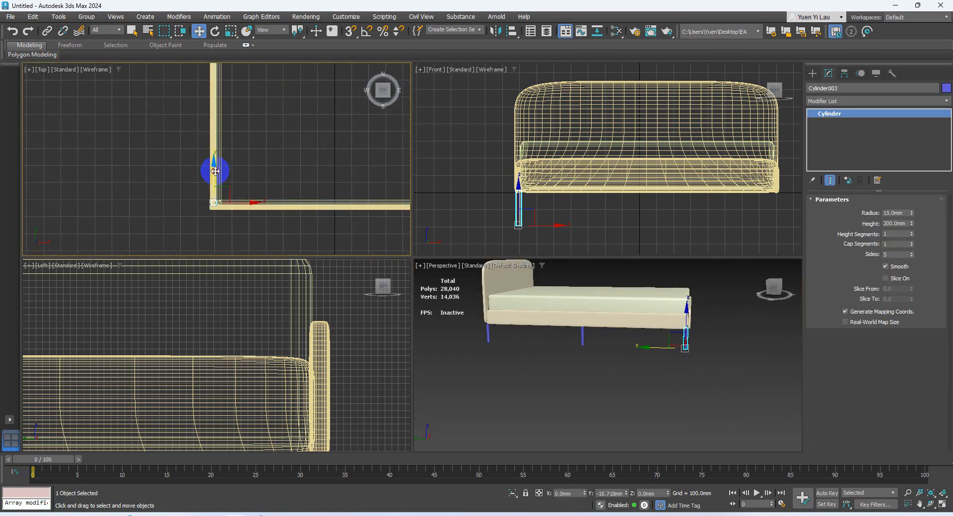
Step: Select all three left legs and instance them across the bed under the right side board
{"action": "left_click_drag", "start_coordinate": [710, 369], "coordinate": [451, 340]}
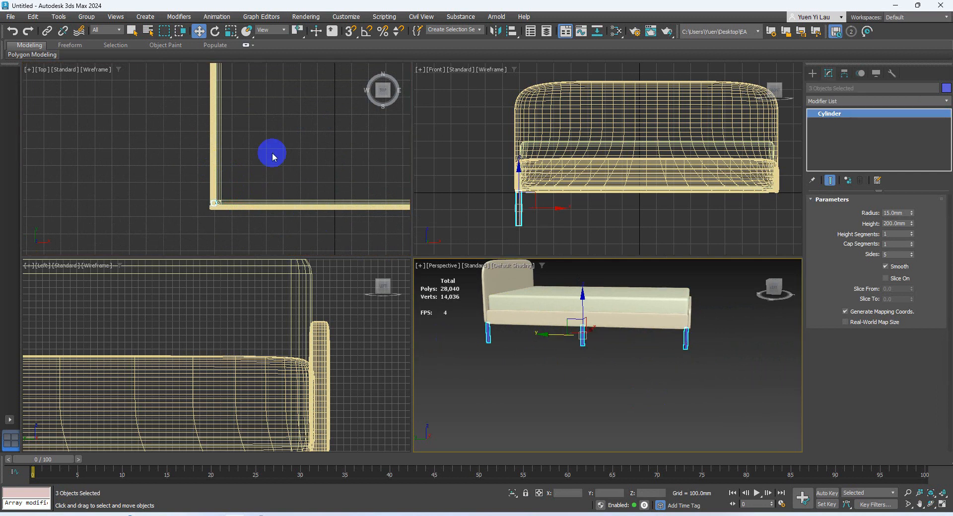
{"action": "middle_click_drag", "start_coordinate": [592, 207], "coordinate": [507, 196]}
{"action": "left_click_drag", "start_coordinate": [503, 196], "coordinate": [750, 218], "text": "shift"}
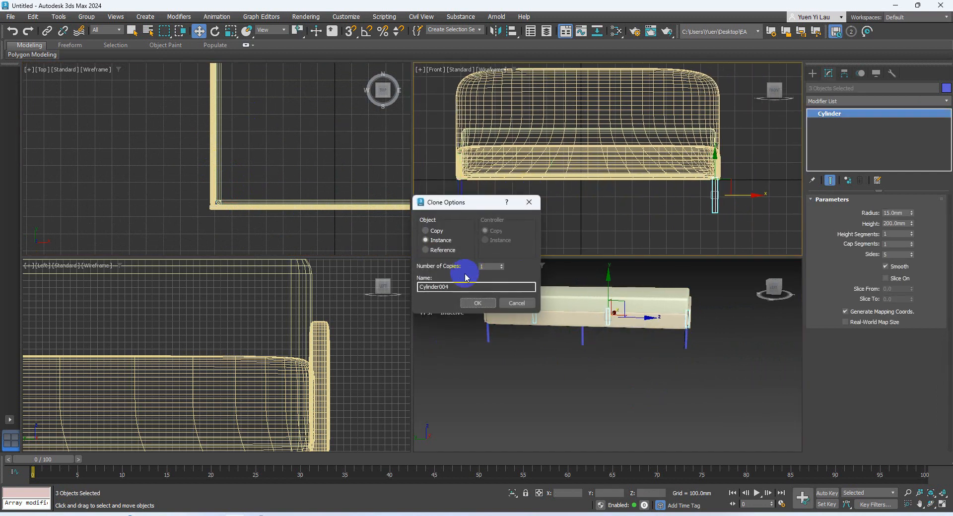
{"action": "left_click", "coordinate": [472, 301]}
{"action": "left_click", "coordinate": [699, 364]}
{"action": "middle_click_drag", "start_coordinate": [699, 364], "coordinate": [655, 346], "text": "alt"}
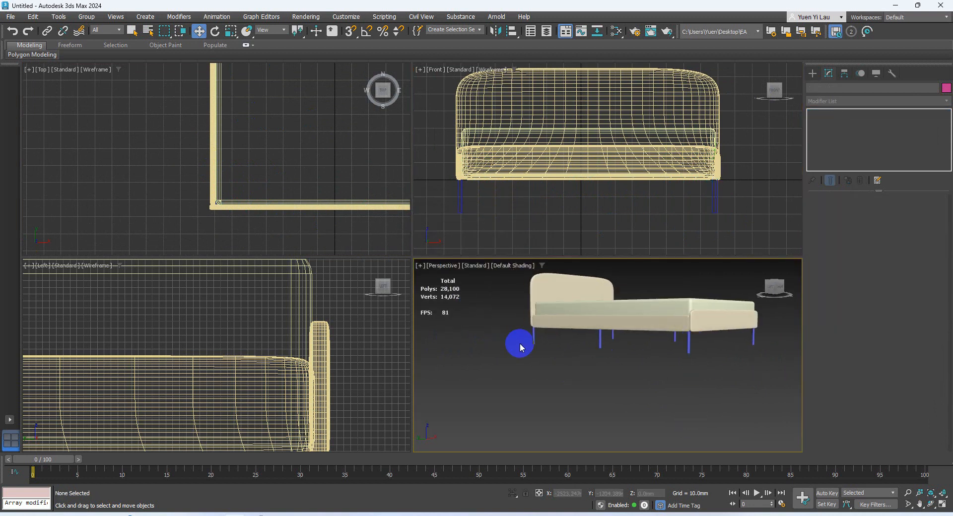
Step: Rename the leg at the left headboard corner as feet001 and locate it in the scene's object list
{"action": "left_click", "coordinate": [535, 335]}
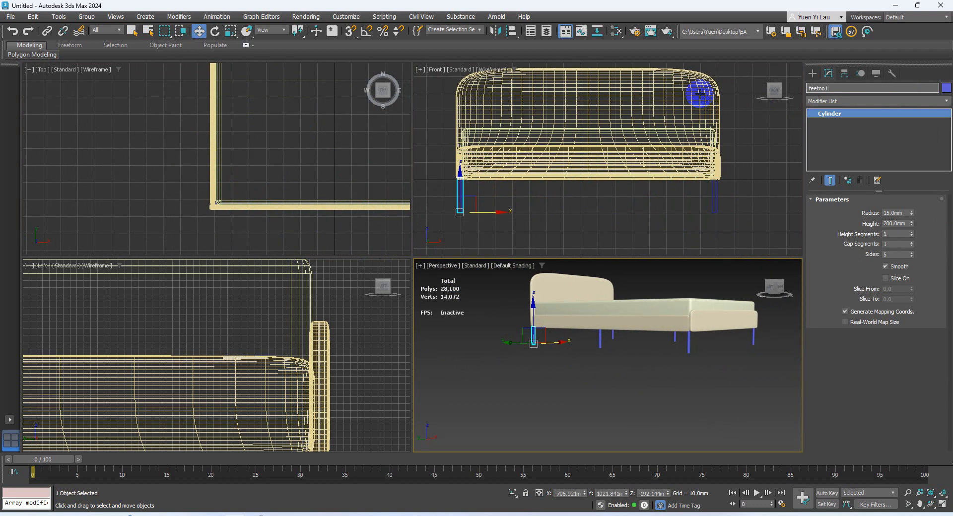
{"action": "left_click", "coordinate": [147, 31]}
{"action": "left_click", "coordinate": [167, 197]}
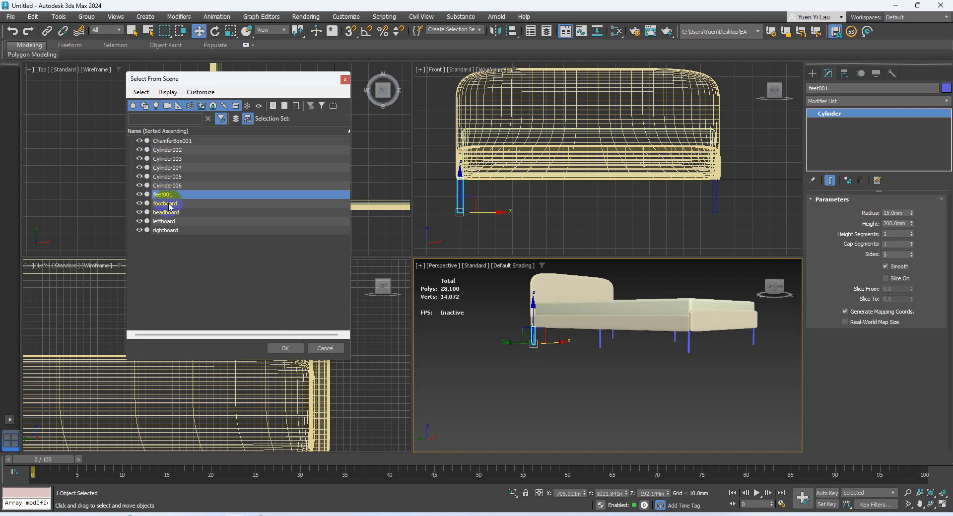
Step: Select the middle left leg, Cylinder002, from the scene's object list and open its name for editing
{"action": "left_click", "coordinate": [169, 150]}
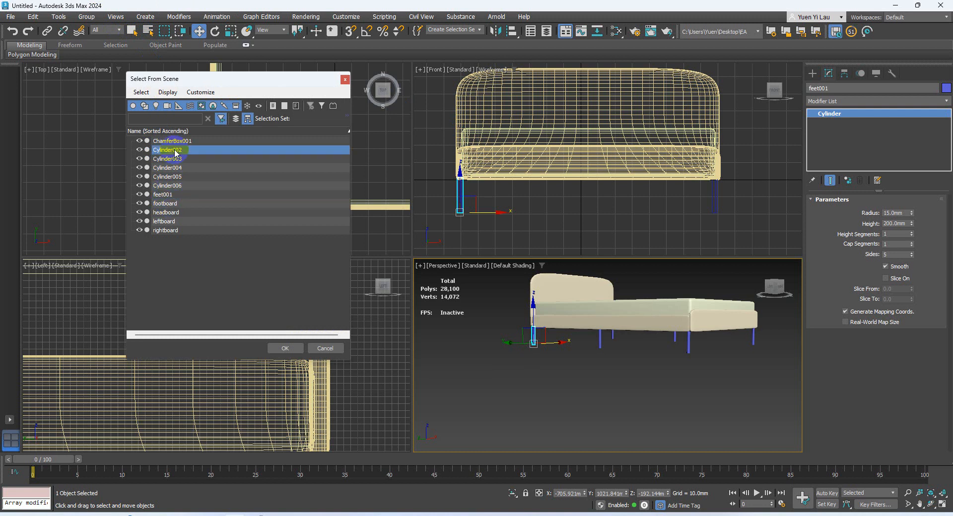
{"action": "double_click", "coordinate": [174, 150]}
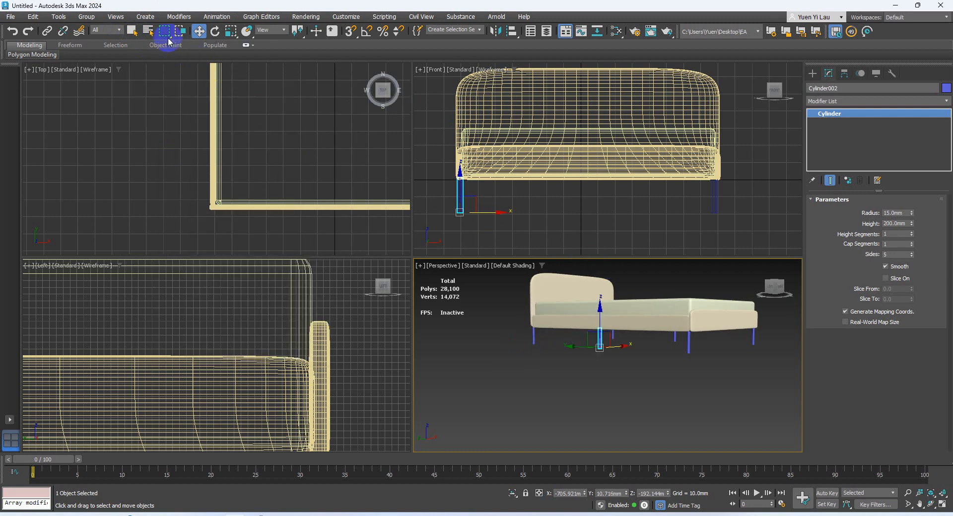
{"action": "left_click", "coordinate": [148, 31]}
{"action": "left_click", "coordinate": [174, 150]}
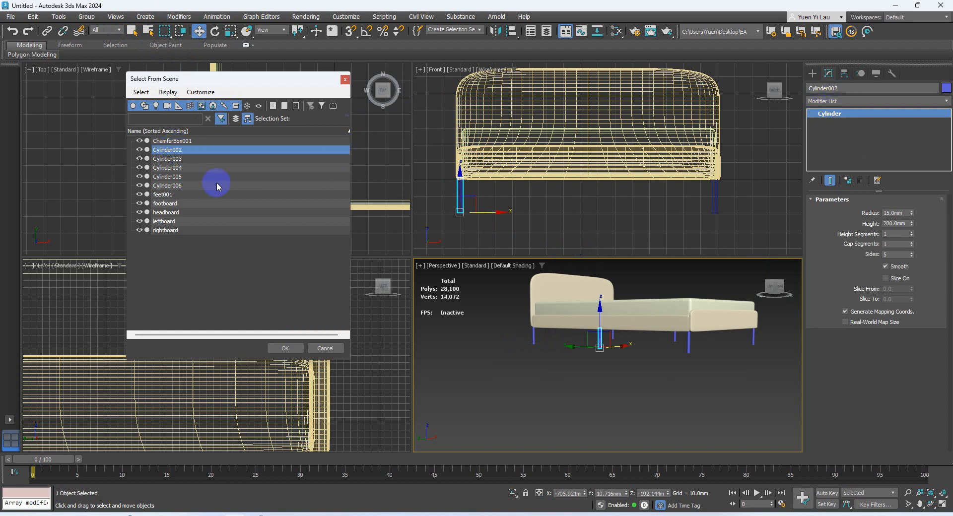
{"action": "left_click", "coordinate": [197, 167]}
{"action": "left_click", "coordinate": [181, 151]}
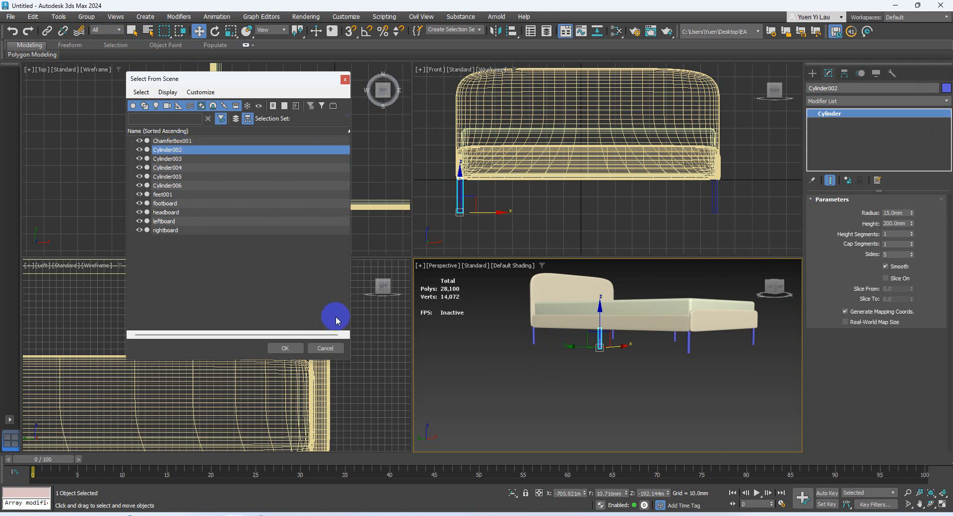
{"action": "left_click", "coordinate": [297, 348]}
{"action": "left_click", "coordinate": [839, 88]}
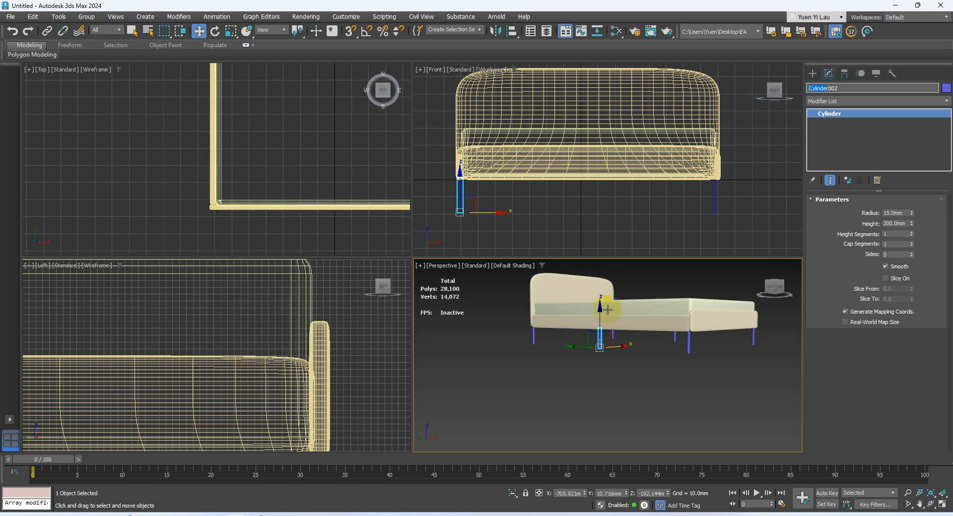
Step: Reuse the name of the left headboard-corner leg, feet001, to rename the middle left leg as feet002
{"action": "left_click", "coordinate": [534, 339]}
{"action": "left_click", "coordinate": [534, 338]}
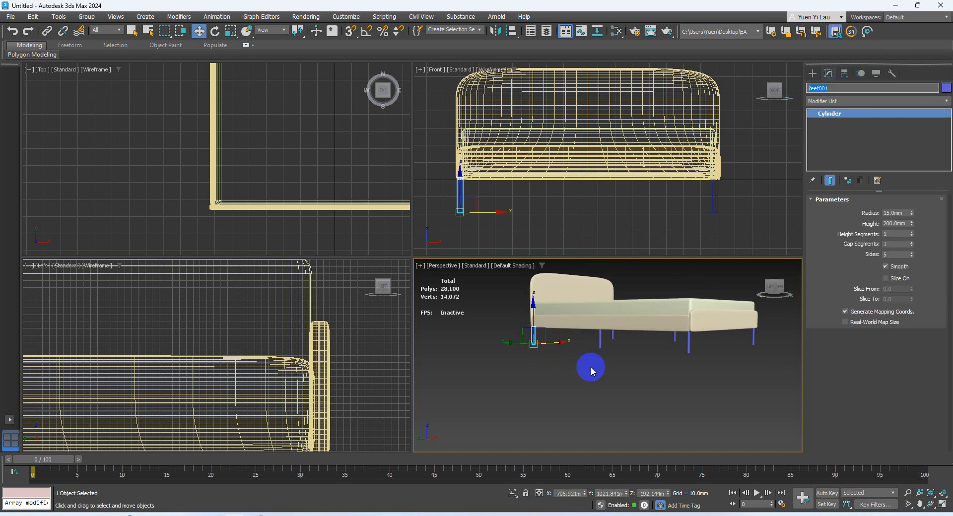
{"action": "left_click", "coordinate": [601, 341]}
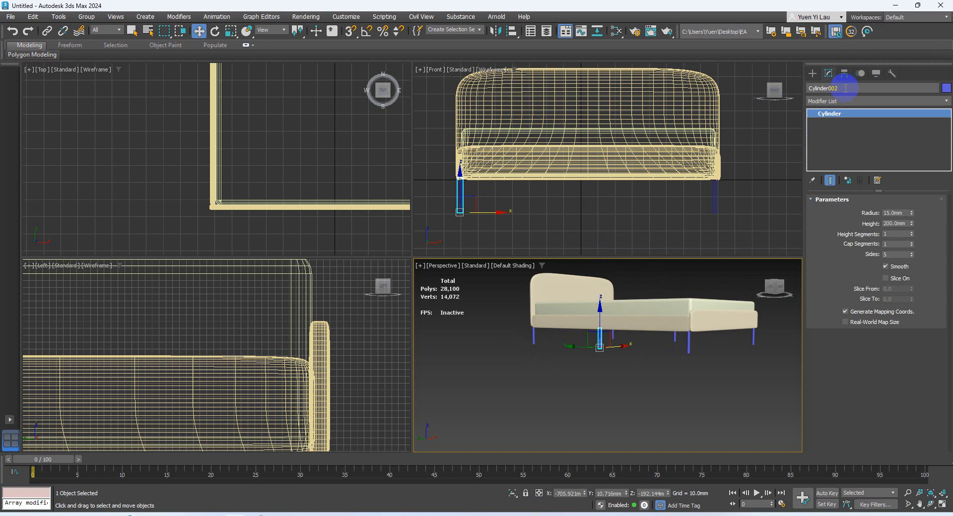
{"action": "left_click", "coordinate": [825, 88]}
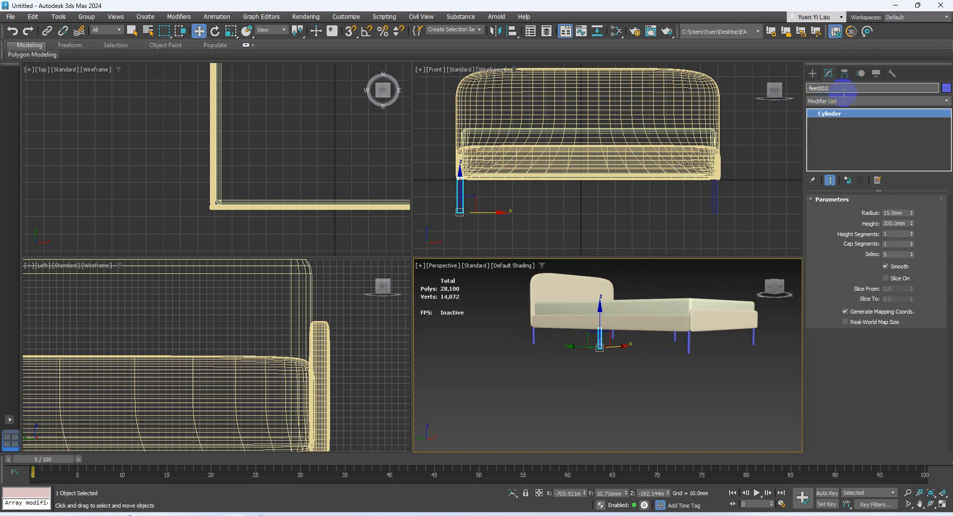
Step: Rename the left and right foot-end legs with the next numbers in the feet naming sequence
{"action": "left_click", "coordinate": [688, 342]}
{"action": "left_click", "coordinate": [840, 88]}
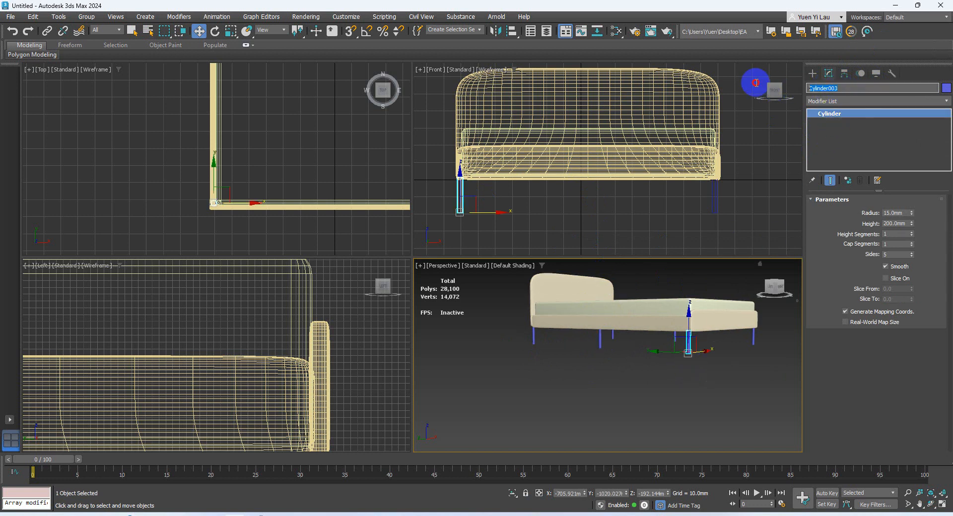
{"action": "left_click", "coordinate": [752, 339]}
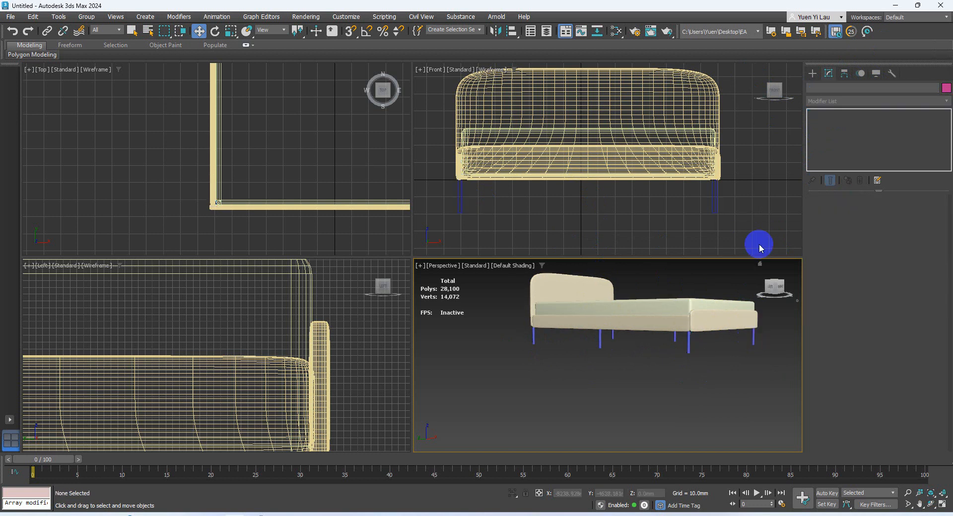
{"action": "left_click", "coordinate": [750, 341]}
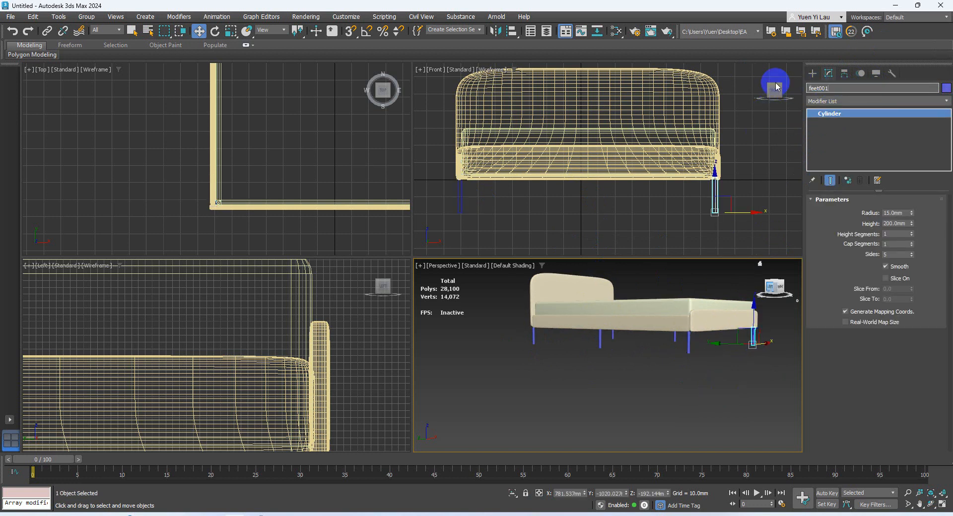
Step: Continue the feet numbering on the middle right leg and rename the right headboard-corner leg as feet006
{"action": "left_click", "coordinate": [675, 336]}
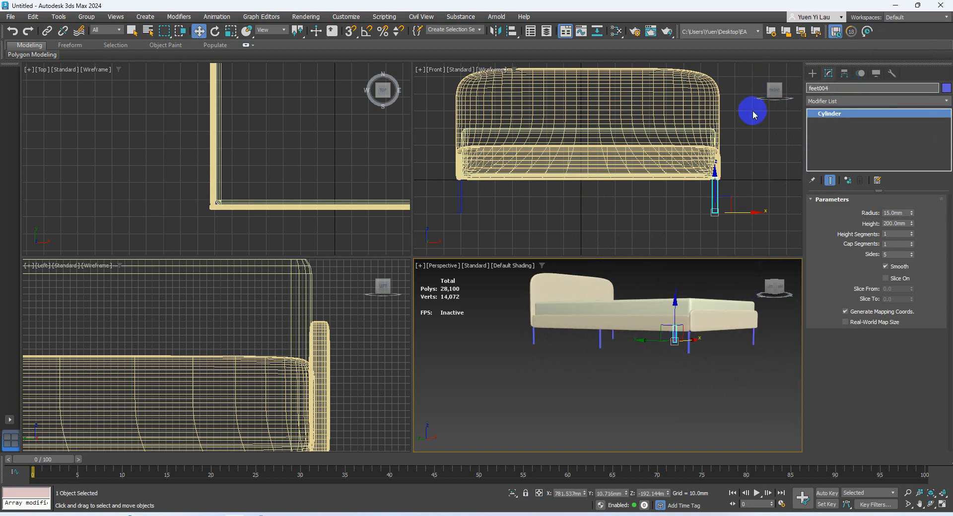
{"action": "left_click", "coordinate": [613, 337]}
{"action": "type", "text": "feet001"}
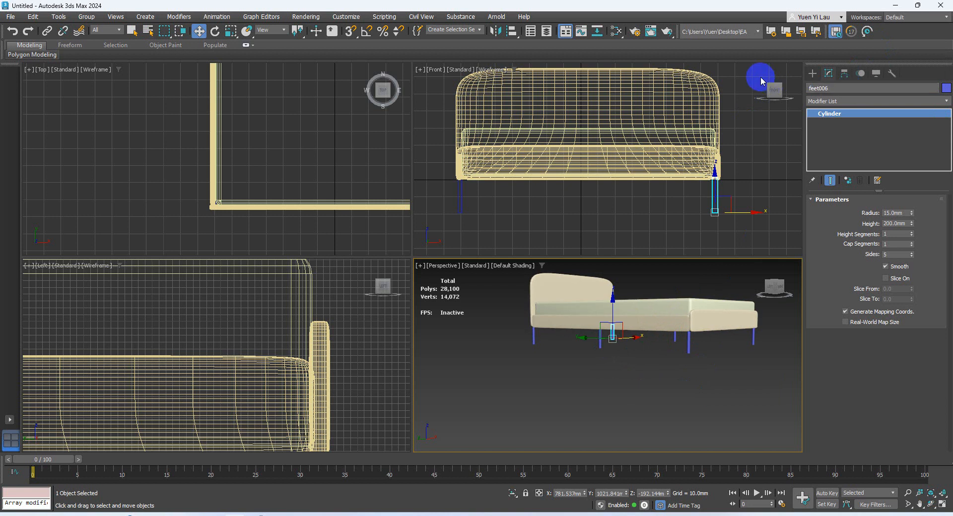
{"action": "left_click", "coordinate": [754, 379]}
Step: Maximize the perspective view and rename the mattress chamfer box as matress
{"action": "middle_click_drag", "start_coordinate": [686, 336], "coordinate": [834, 437], "text": "alt"}
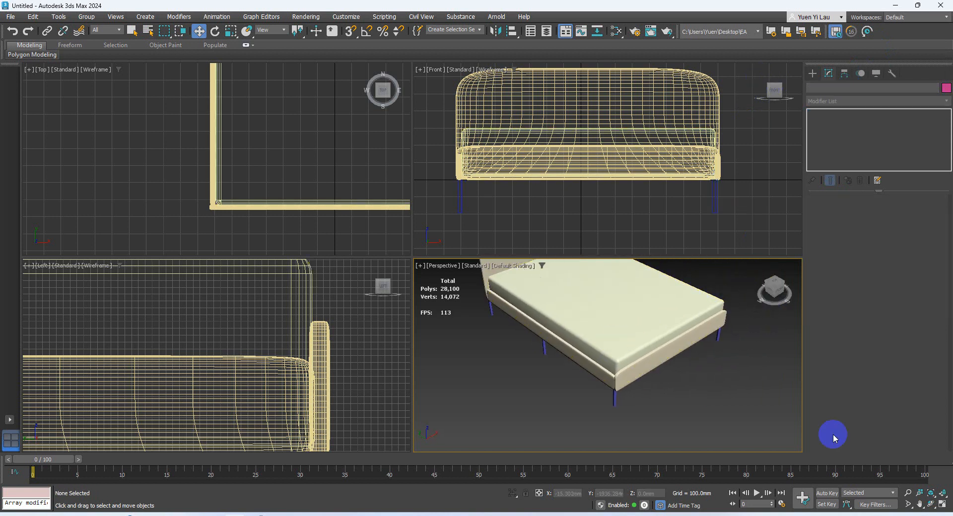
{"action": "left_click", "coordinate": [942, 504]}
{"action": "middle_click_drag", "start_coordinate": [591, 291], "coordinate": [491, 305], "text": "alt"}
{"action": "left_click", "coordinate": [492, 303]}
{"action": "middle_click_drag", "start_coordinate": [464, 277], "coordinate": [528, 212], "text": "alt"}
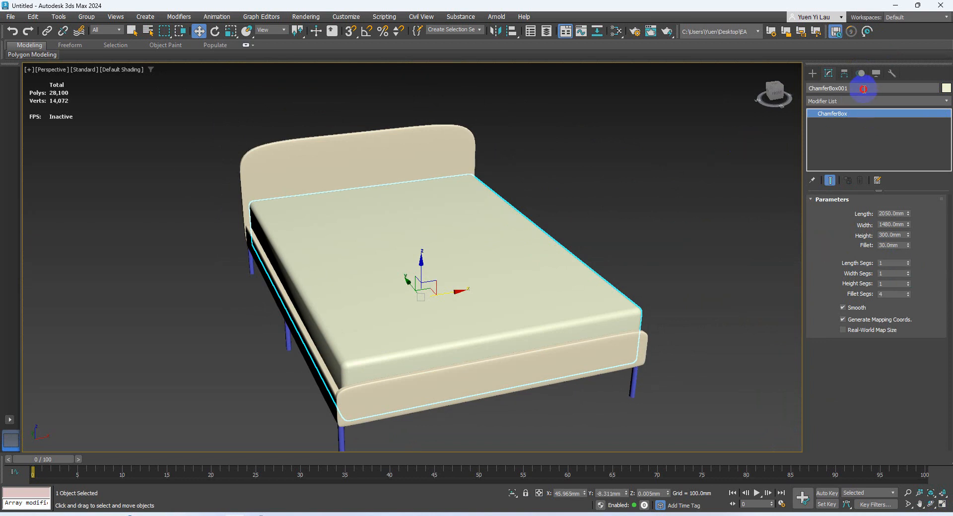
{"action": "left_click_drag", "start_coordinate": [865, 88], "coordinate": [751, 92]}
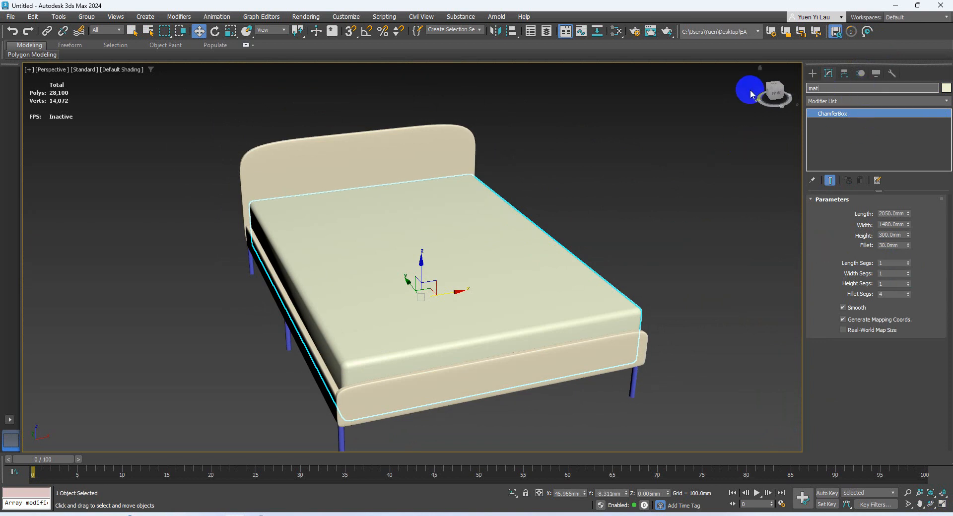
{"action": "left_click", "coordinate": [530, 277]}
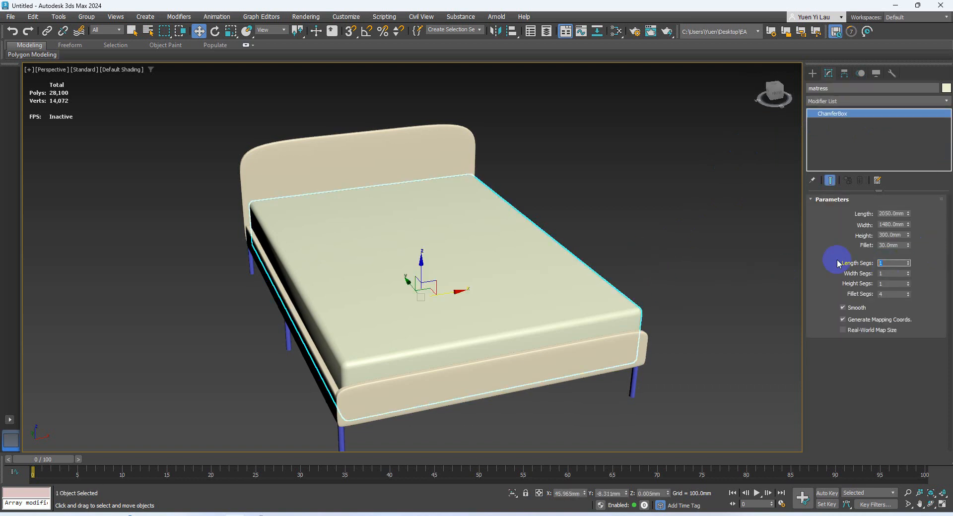
Step: Set the mattress's length and width segments to 50 each and show edged faces in the view
{"action": "type", "text": "50"}
{"action": "key", "text": "Tab"}
{"action": "type", "text": "5"}
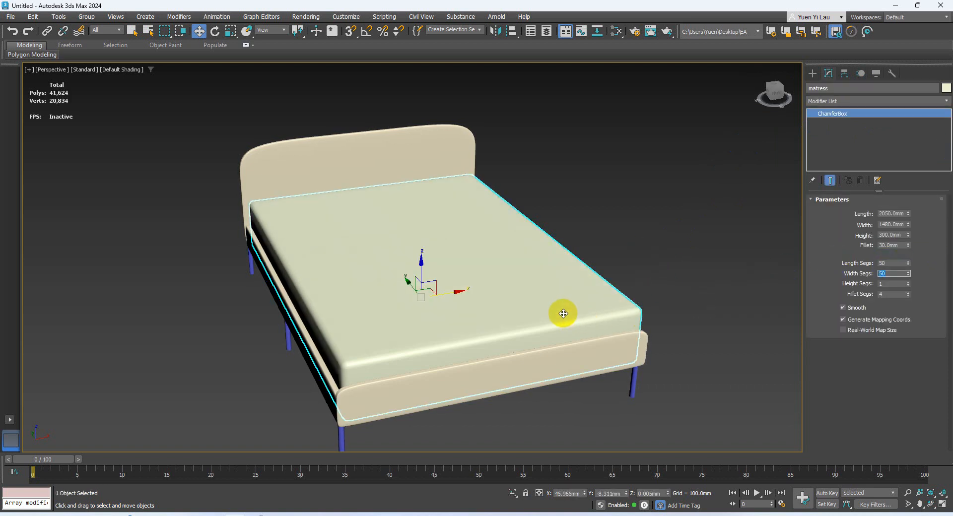
{"action": "key", "text": "F4"}
Step: Add a Noise modifier to the mattress
{"action": "left_click", "coordinate": [933, 102]}
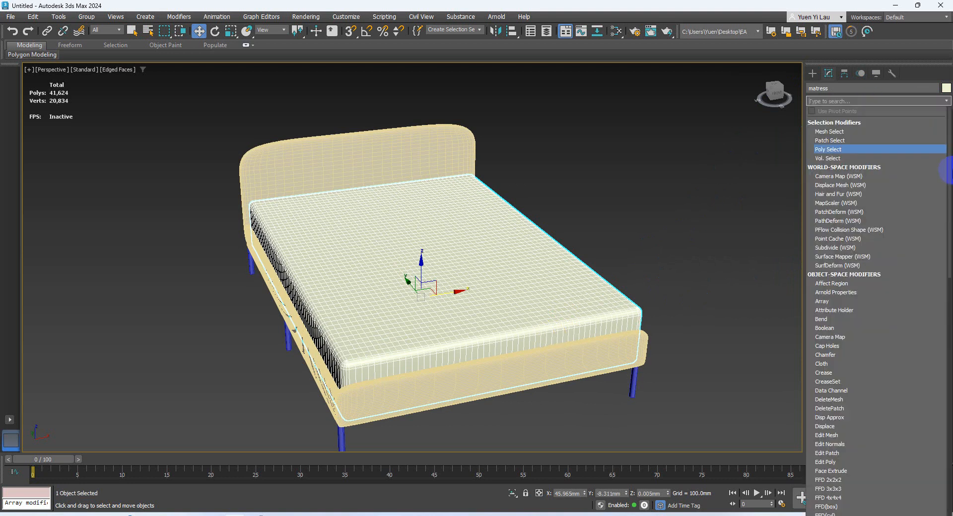
{"action": "left_click_drag", "start_coordinate": [949, 166], "coordinate": [929, 447]}
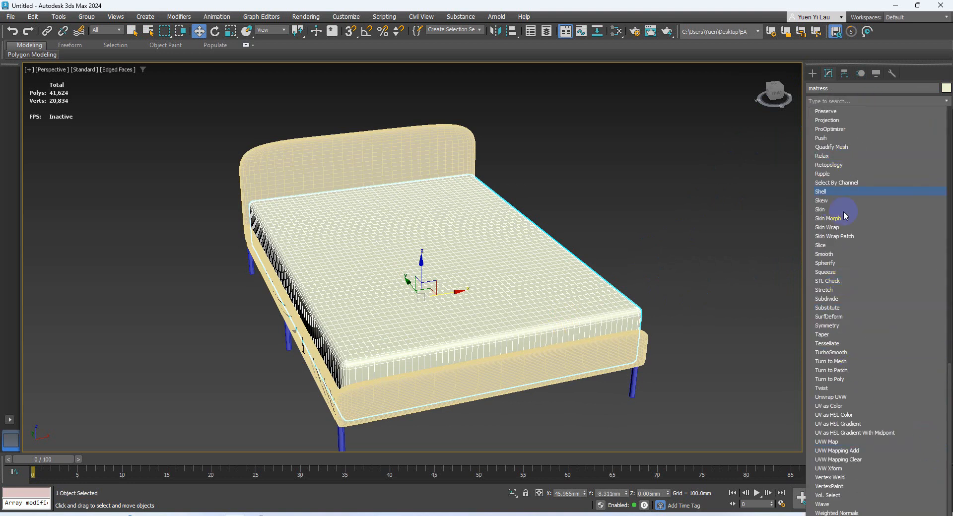
{"action": "scroll", "coordinate": [845, 216], "scroll_direction": "up", "scroll_amount": 6}
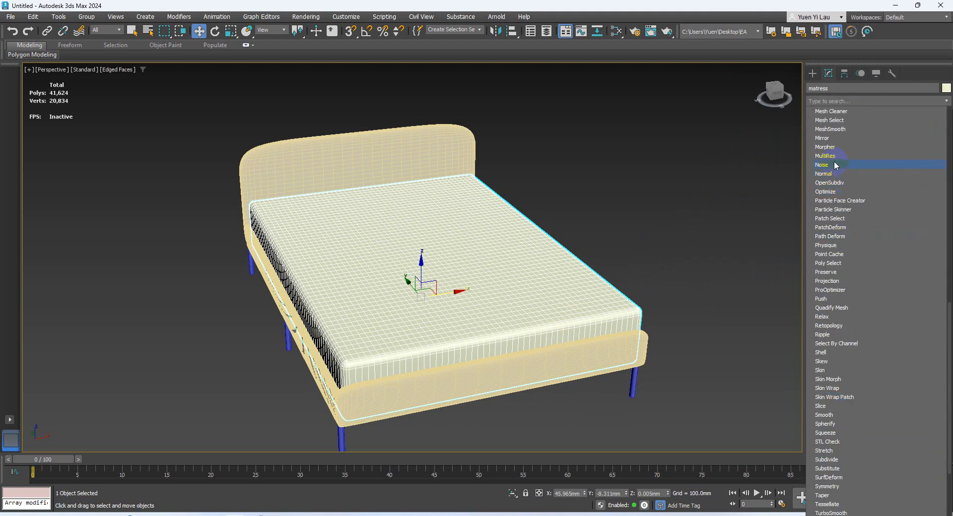
{"action": "left_click", "coordinate": [835, 165]}
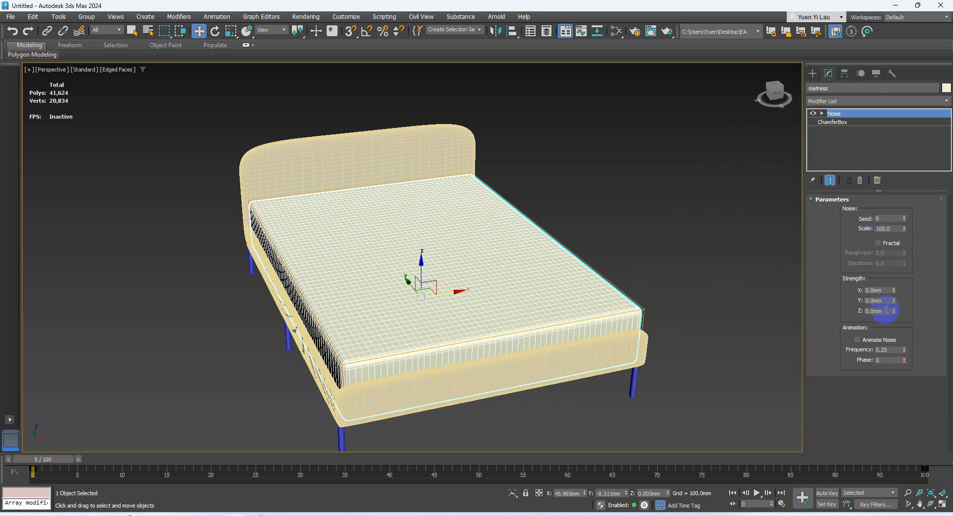
Step: Try out stronger Z noise on the mattress, then set the Noise modifier's Z strength to 10 mm
{"action": "middle_click_drag", "start_coordinate": [338, 285], "coordinate": [371, 270], "text": "alt"}
{"action": "scroll", "coordinate": [392, 268], "scroll_direction": "up", "scroll_amount": 4}
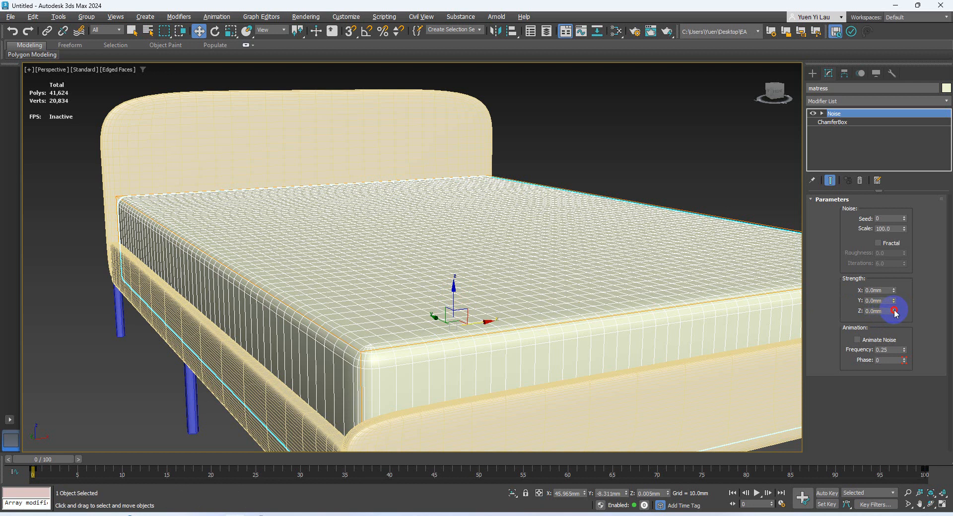
{"action": "mouse_move", "coordinate": [895, 311]}
{"action": "left_mouse_down"}
{"action": "mouse_move", "coordinate": [905, 249]}
{"action": "mouse_move", "coordinate": [900, 130]}
{"action": "mouse_move", "coordinate": [925, 266]}
{"action": "mouse_move", "coordinate": [865, 490]}
{"action": "mouse_move", "coordinate": [856, 159]}
{"action": "mouse_move", "coordinate": [773, 330]}
{"action": "left_mouse_up"}
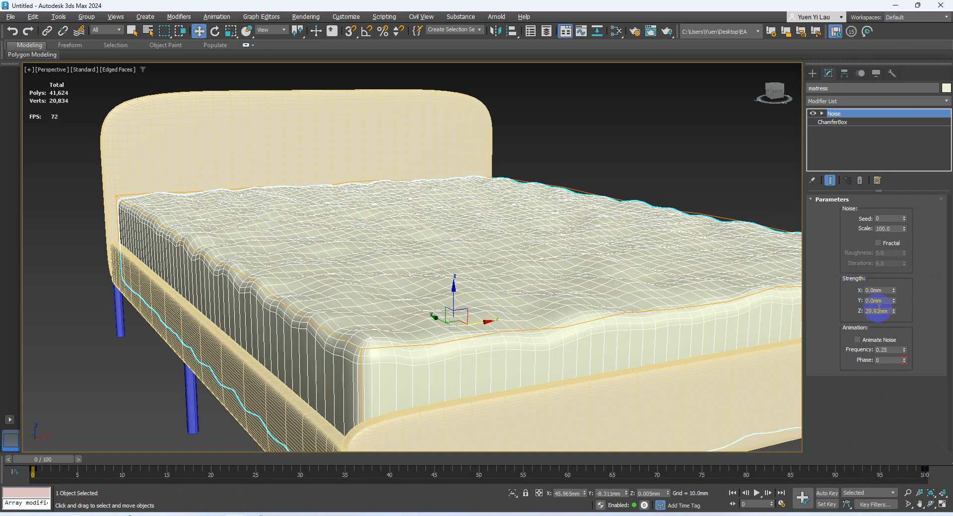
{"action": "left_click_drag", "start_coordinate": [888, 312], "coordinate": [848, 320]}
{"action": "type", "text": "10"}
{"action": "key", "text": "Return"}
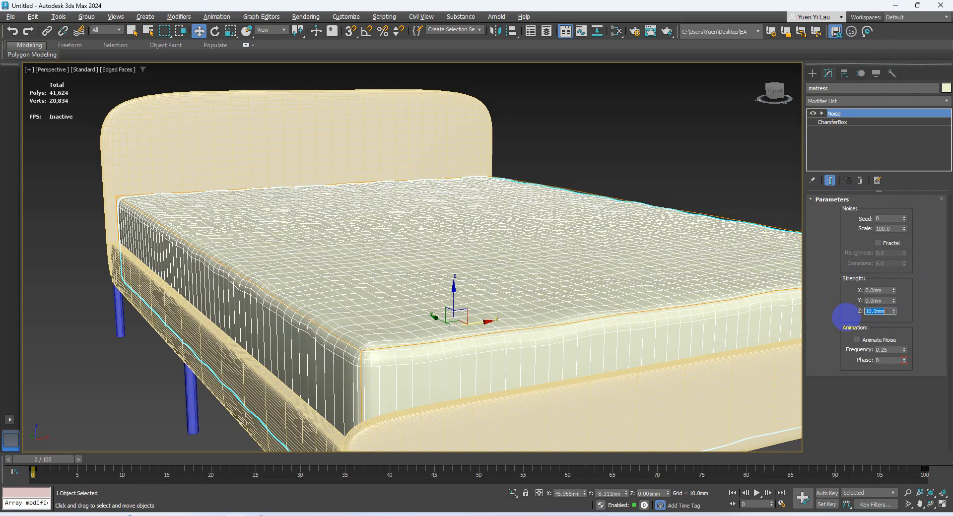
Step: Reduce the mattress's noise scale to 66 and turn off the edged-faces display
{"action": "middle_click_drag", "start_coordinate": [591, 231], "coordinate": [579, 237], "text": "alt"}
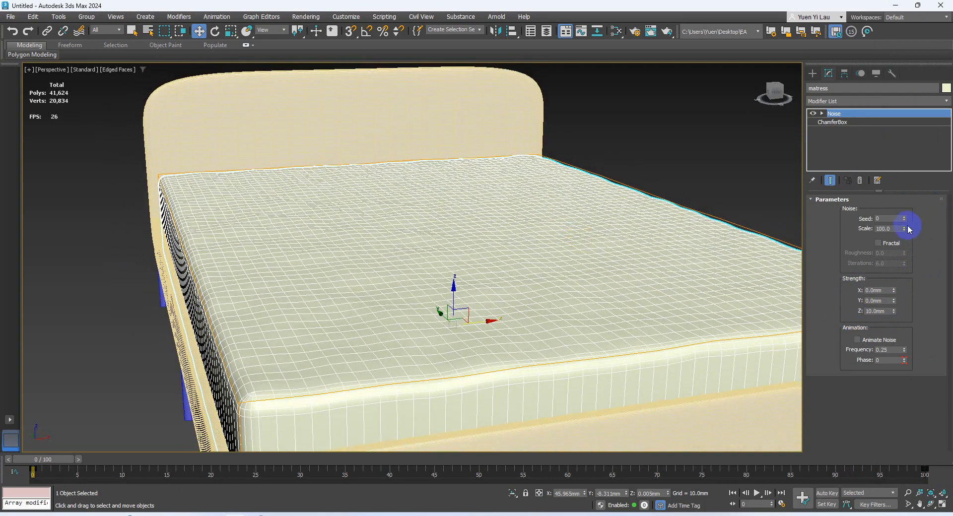
{"action": "left_click_drag", "start_coordinate": [904, 229], "coordinate": [913, 247]}
{"action": "key", "text": "F4"}
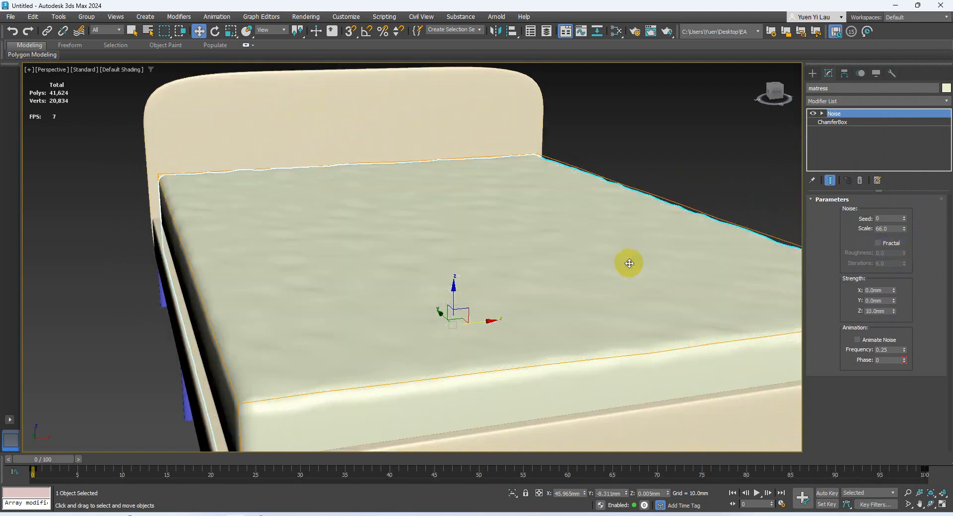